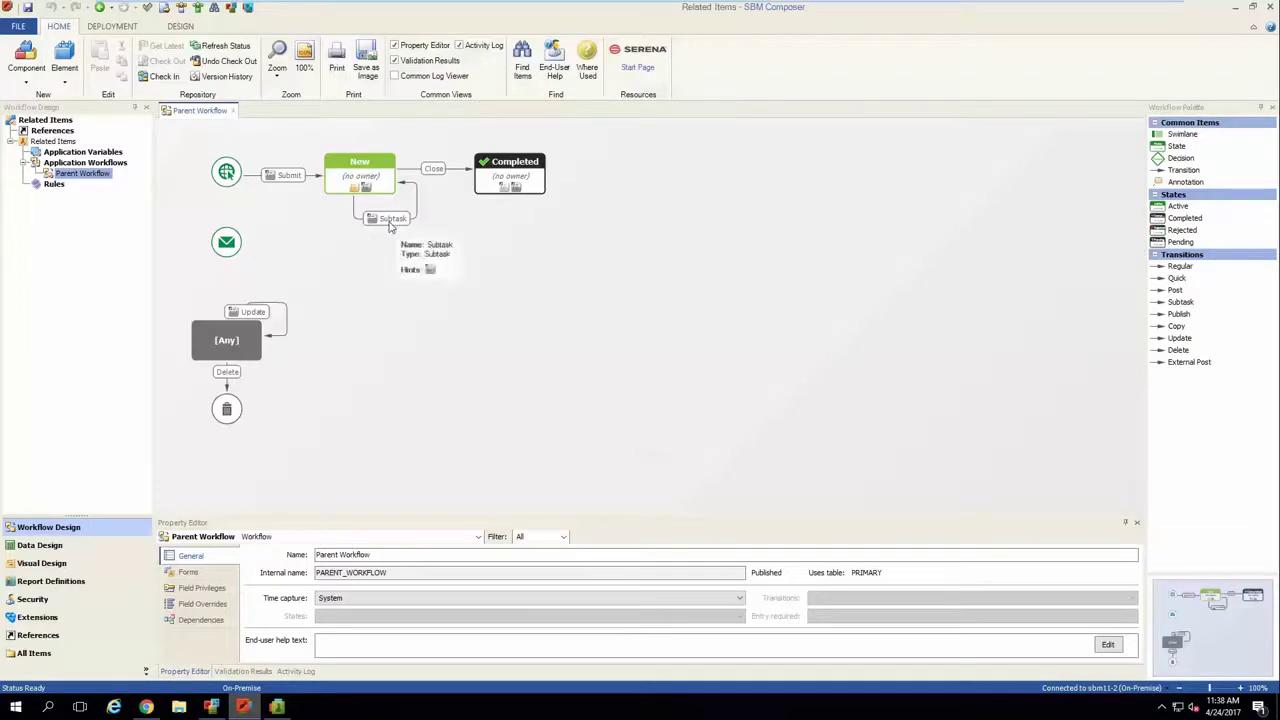
Check the Subtask transition's post options, and add a Multi-Relational field named Children to the Primary table.
{"action": "left_click", "coordinate": [391, 226]}
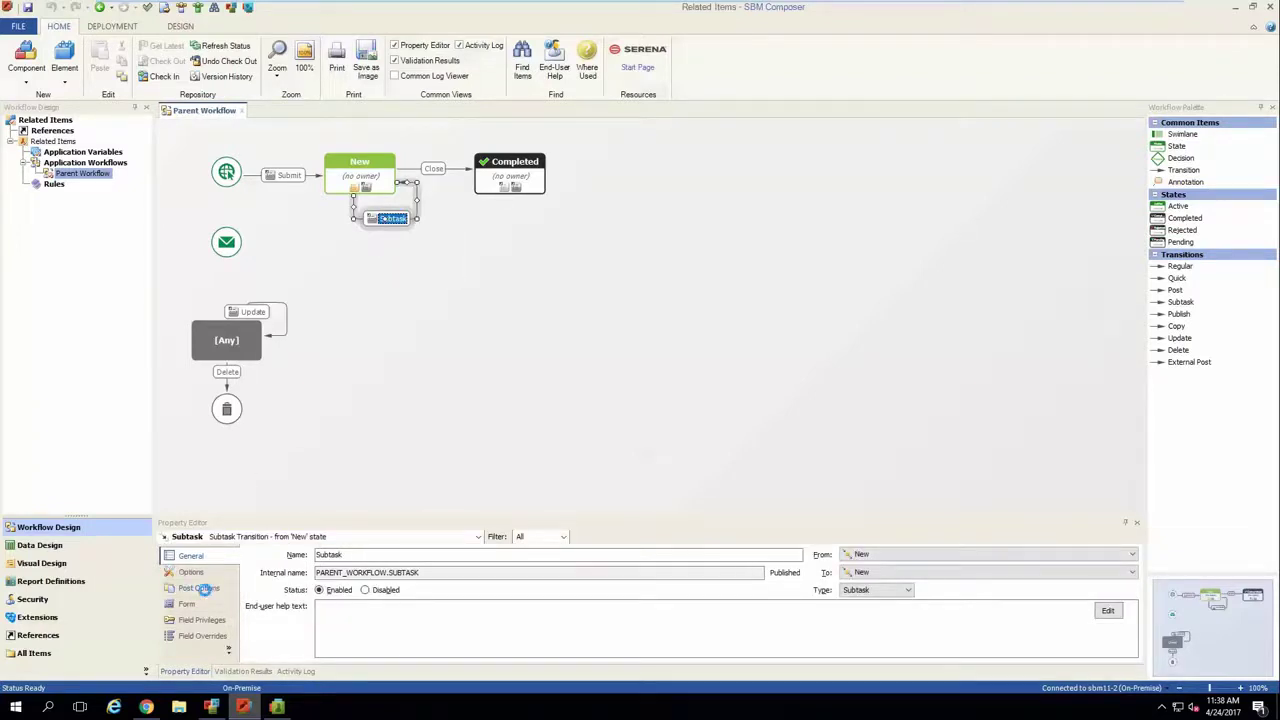
{"action": "left_click", "coordinate": [204, 592]}
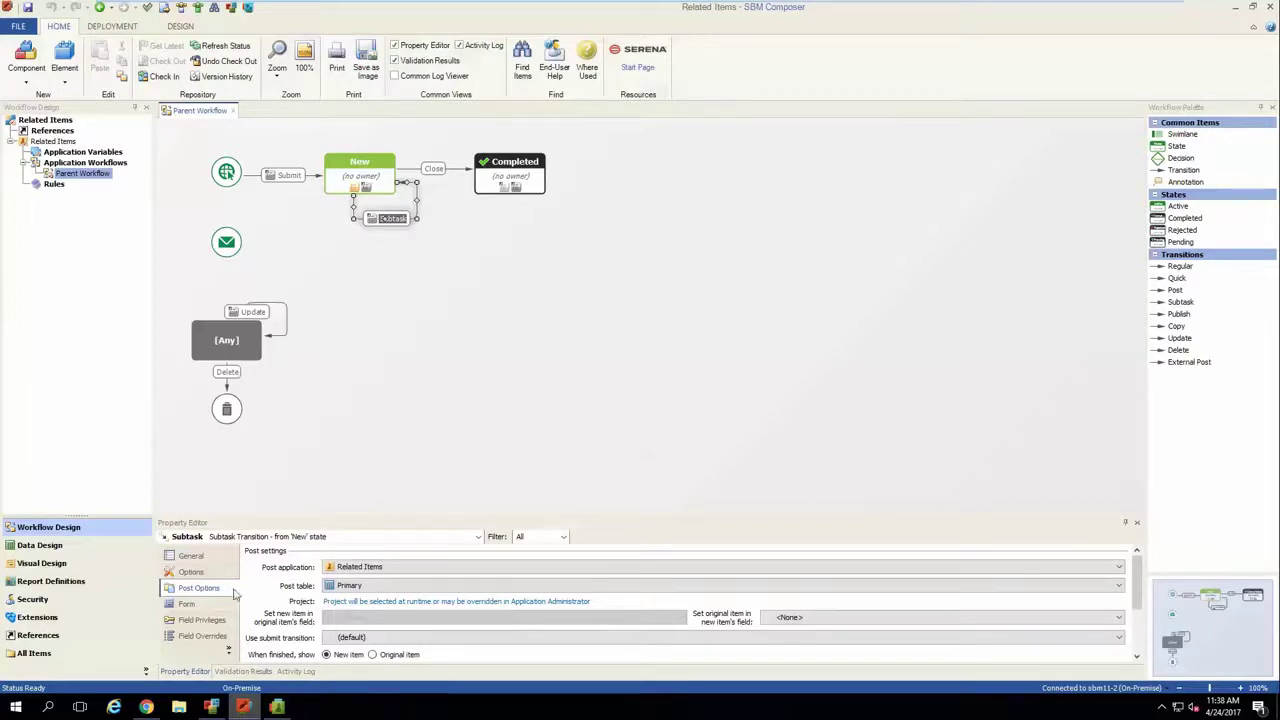
{"action": "left_click", "coordinate": [80, 553]}
{"action": "left_click", "coordinate": [64, 164]}
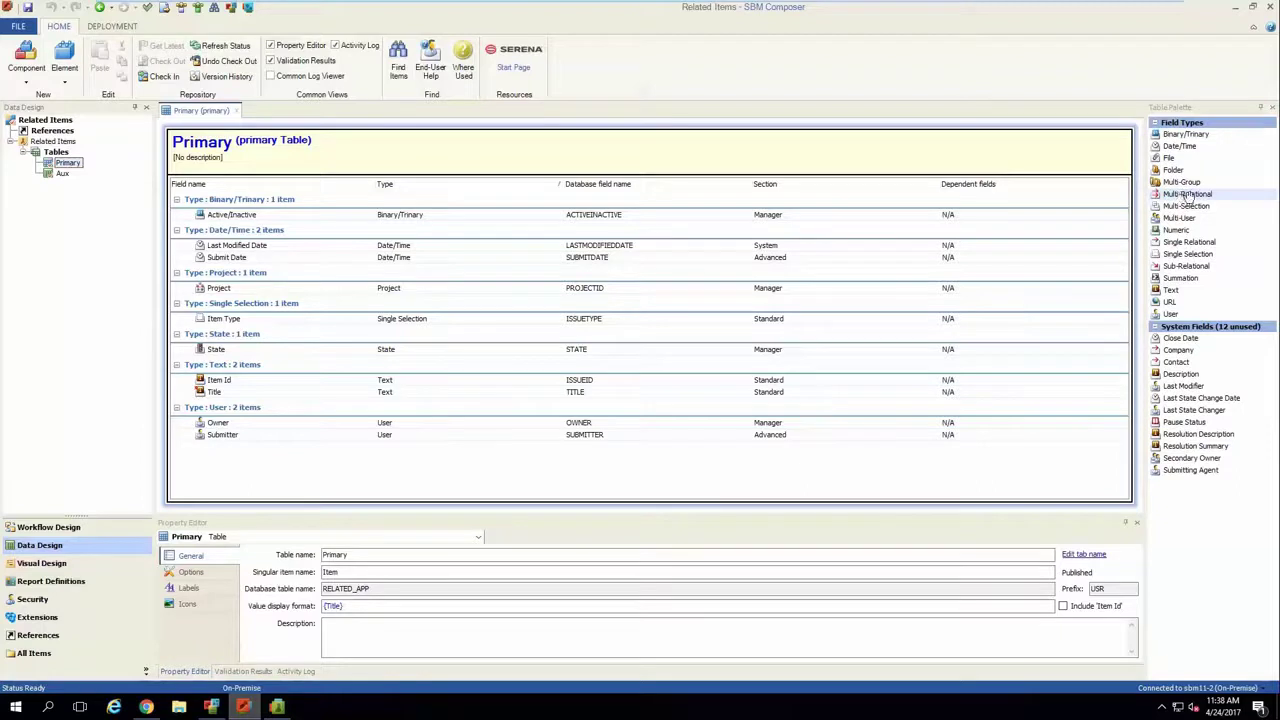
{"action": "left_click_drag", "start_coordinate": [1180, 195], "coordinate": [292, 266]}
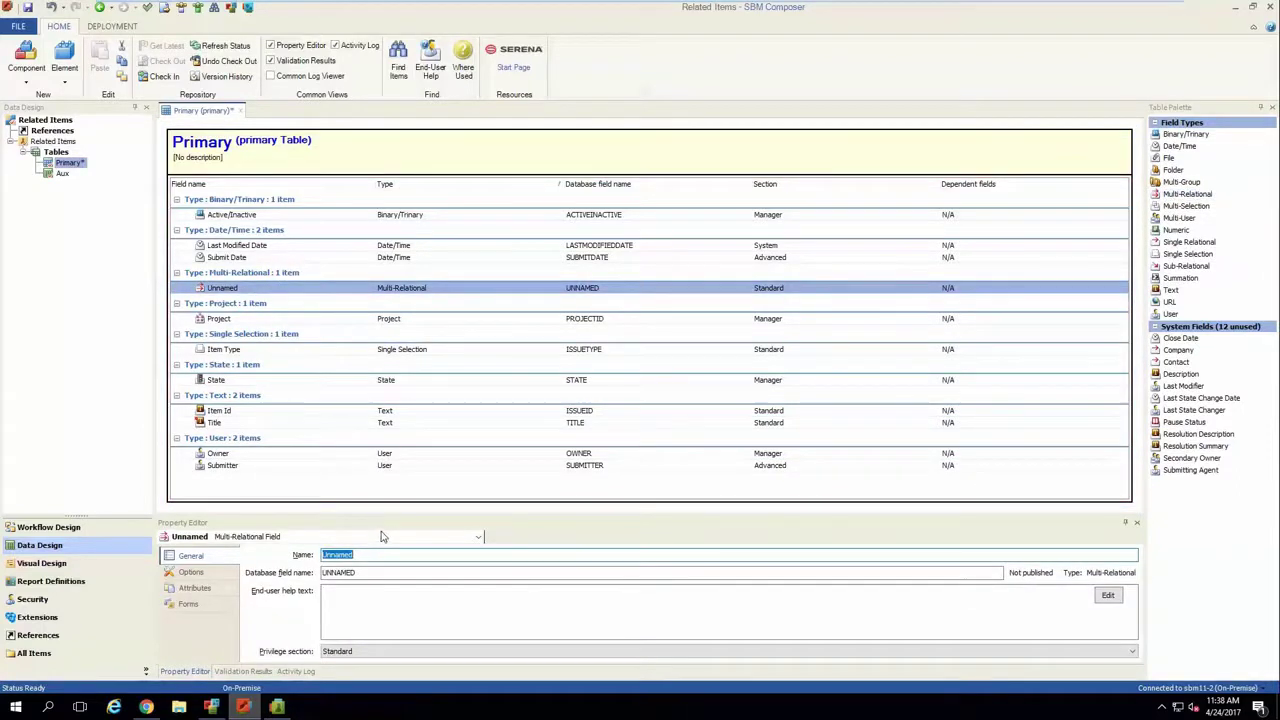
{"action": "type", "text": "Children"}
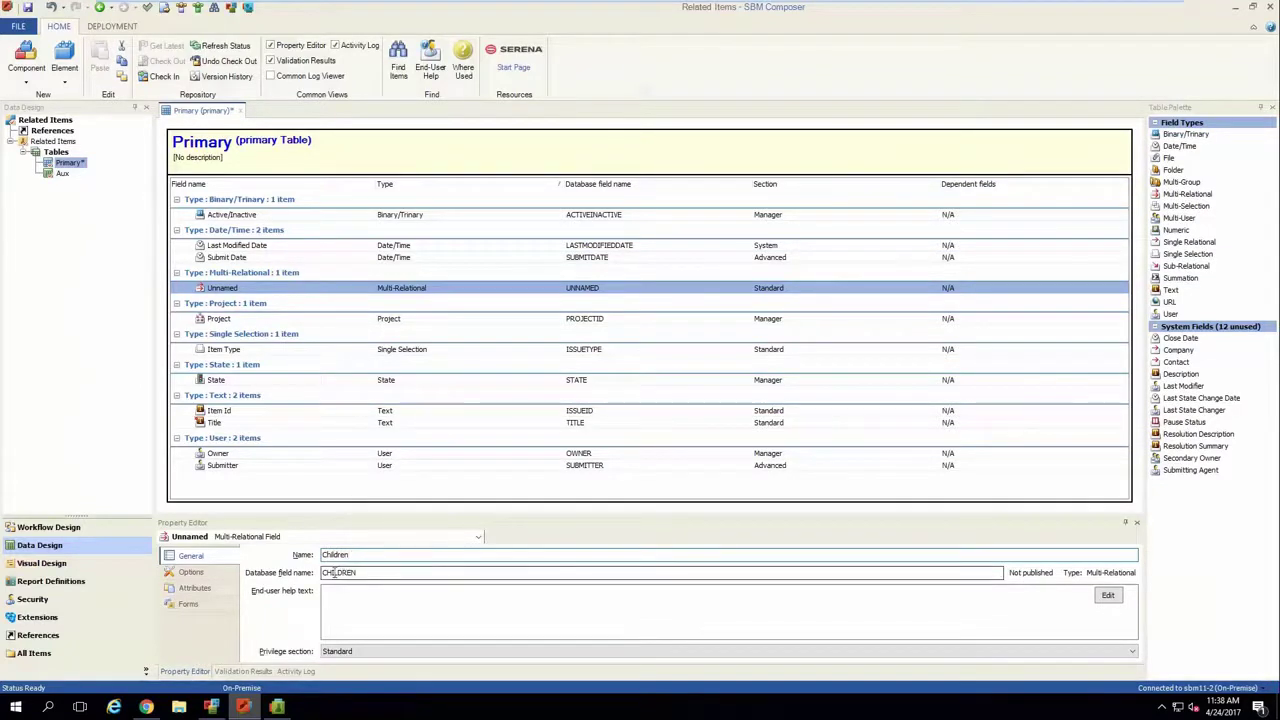
Set the Children field to take its values from the Related Items application's Primary table.
{"action": "left_click", "coordinate": [190, 572]}
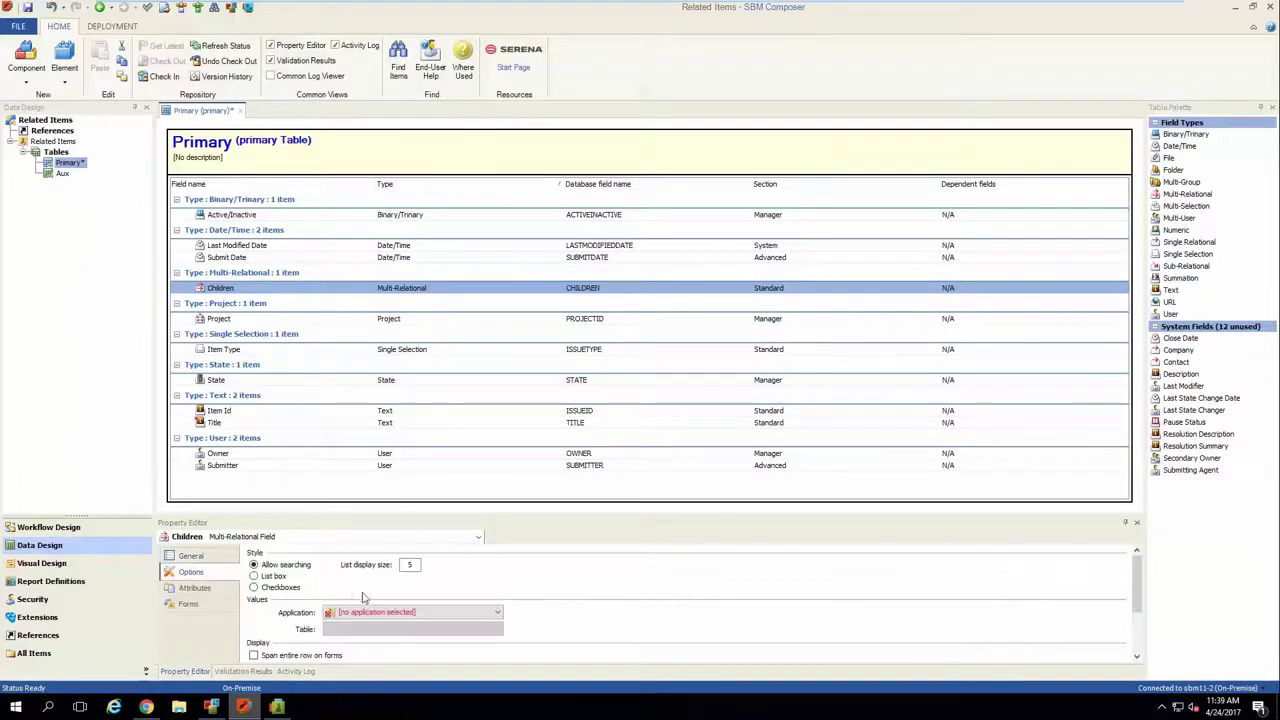
{"action": "left_click", "coordinate": [379, 613]}
{"action": "left_click", "coordinate": [375, 638]}
{"action": "scroll", "coordinate": [372, 627], "scroll_direction": "down", "scroll_amount": 1}
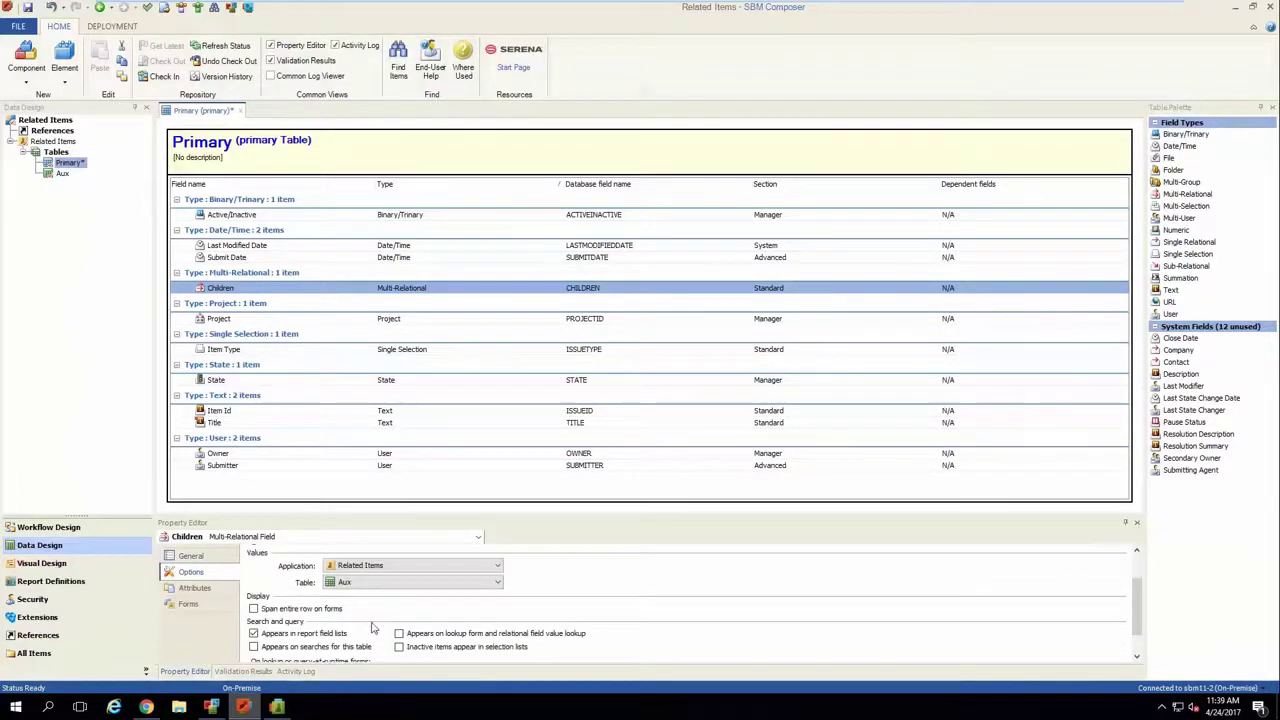
{"action": "left_click", "coordinate": [375, 582]}
{"action": "left_click", "coordinate": [366, 606]}
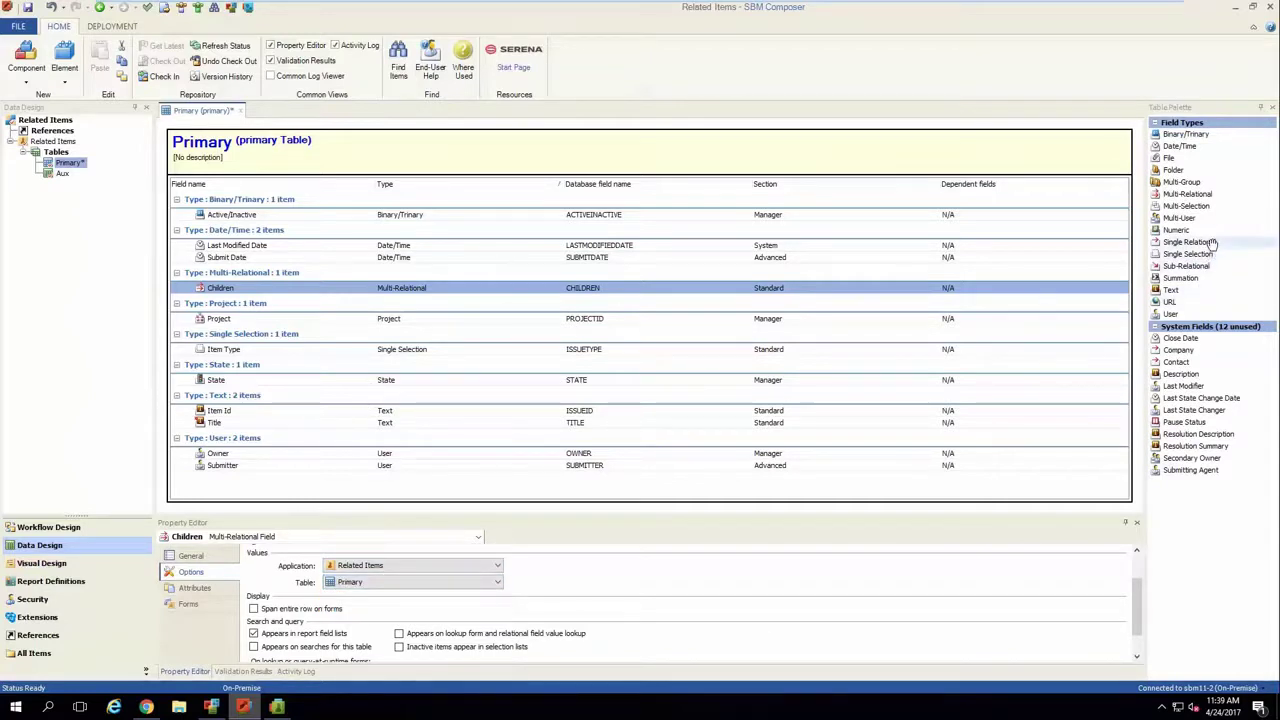
Add a Single Relational field named Parent to the Primary table.
{"action": "left_click_drag", "start_coordinate": [1212, 242], "coordinate": [342, 296]}
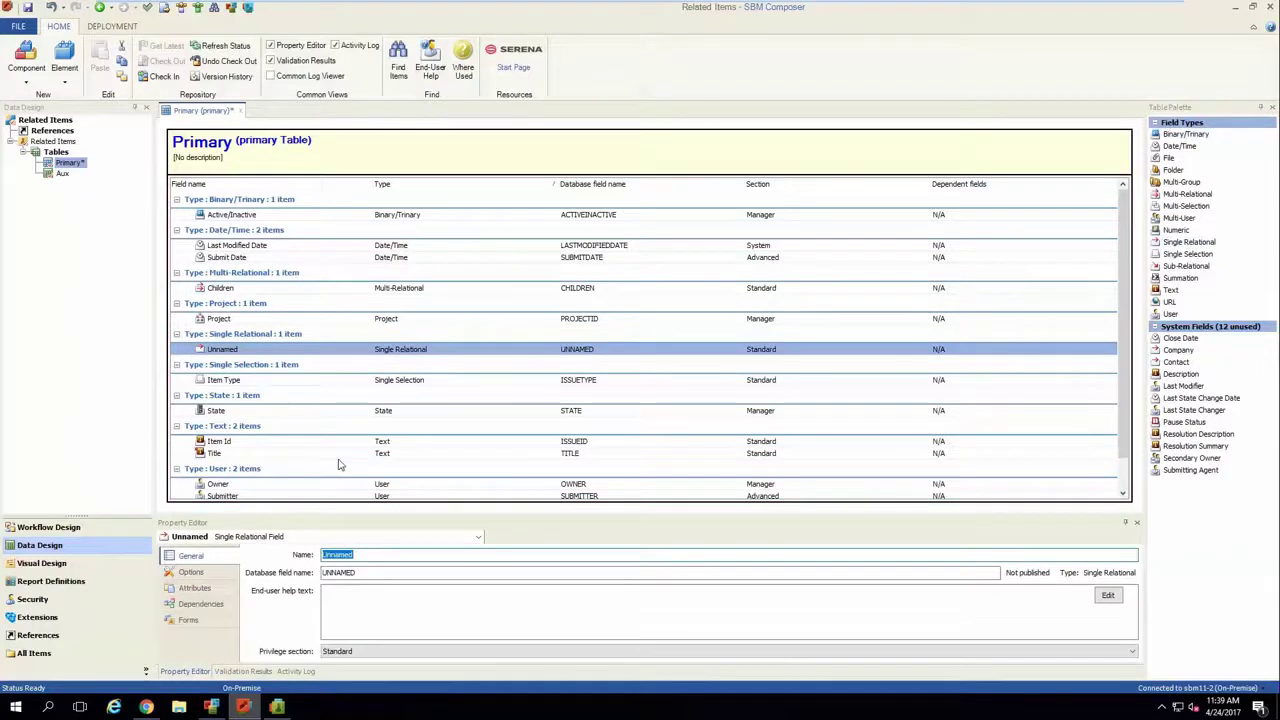
{"action": "type", "text": "Parent"}
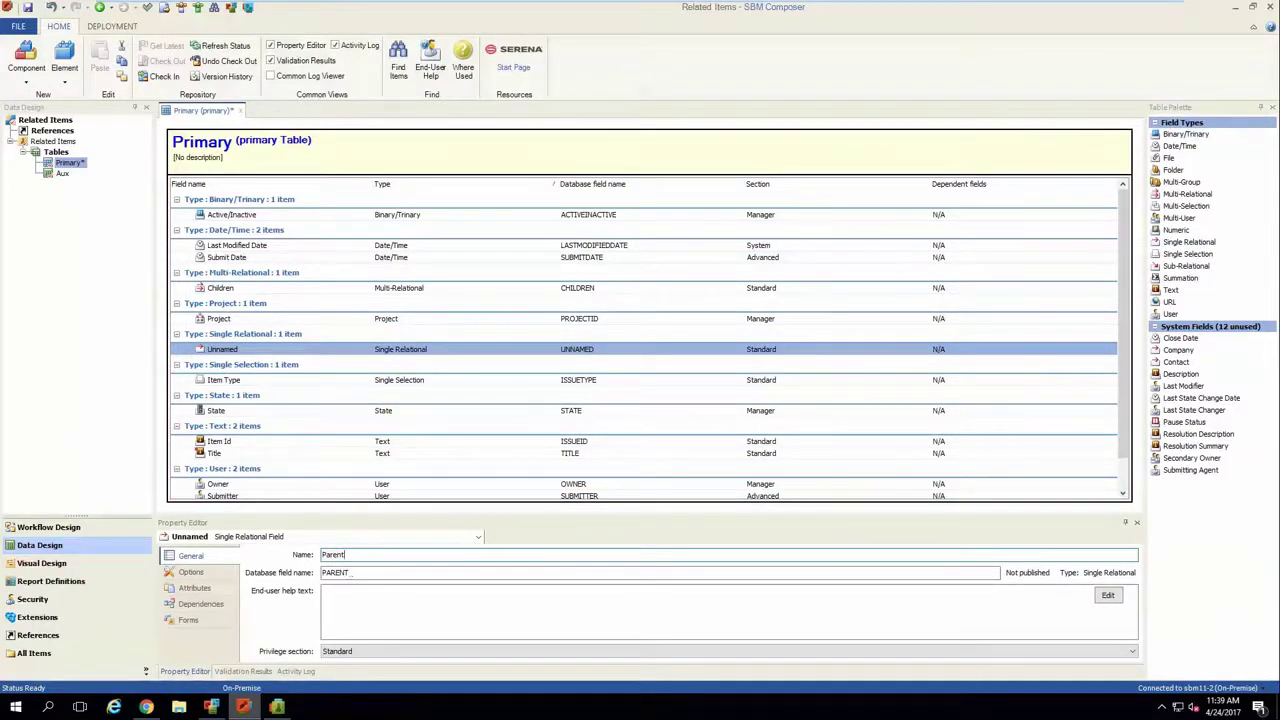
{"action": "key", "text": "Tab"}
Set the Parent field to take its values from the Related Items application's Primary table.
{"action": "left_click", "coordinate": [188, 574]}
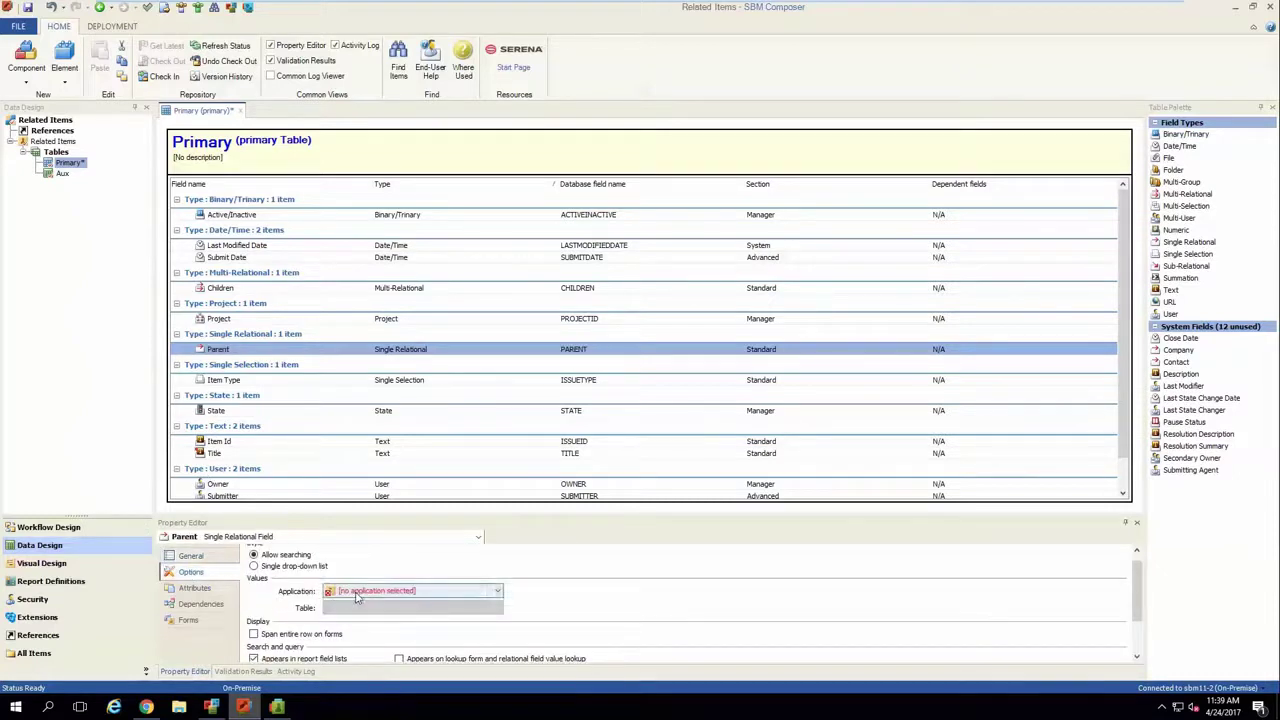
{"action": "left_click", "coordinate": [357, 592]}
{"action": "left_click", "coordinate": [370, 612]}
{"action": "left_click", "coordinate": [374, 583]}
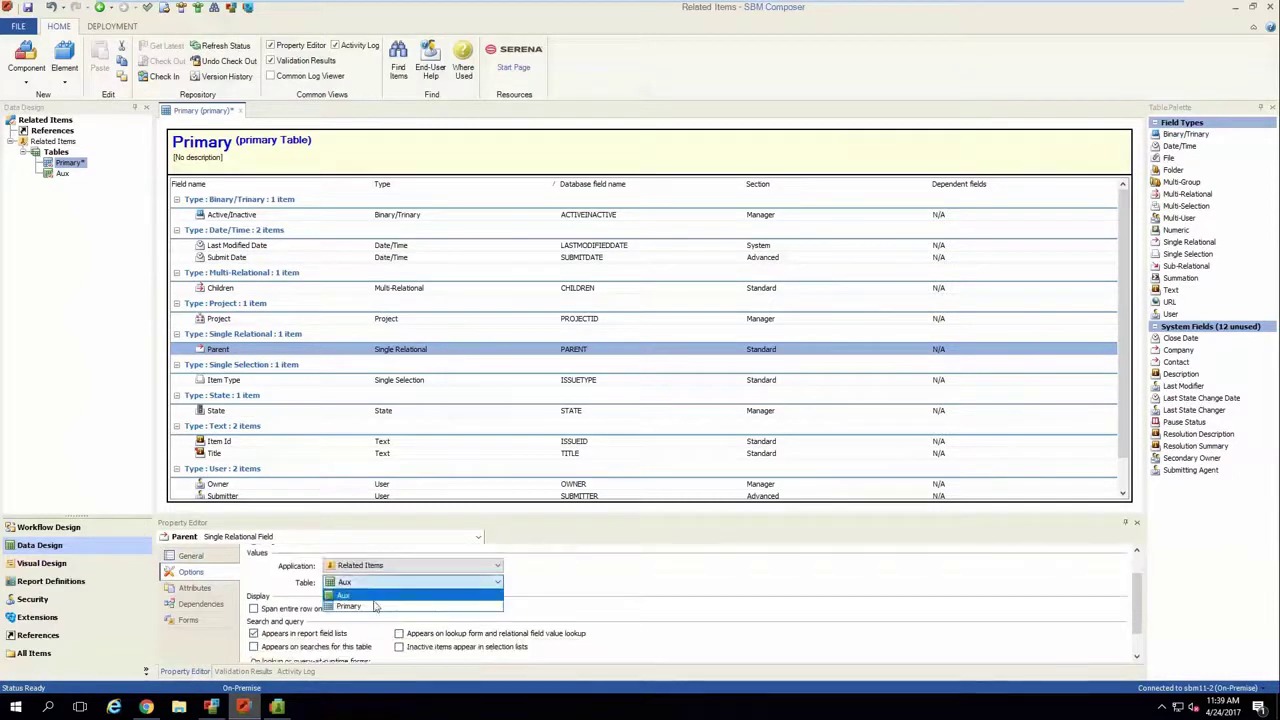
{"action": "left_click", "coordinate": [375, 606]}
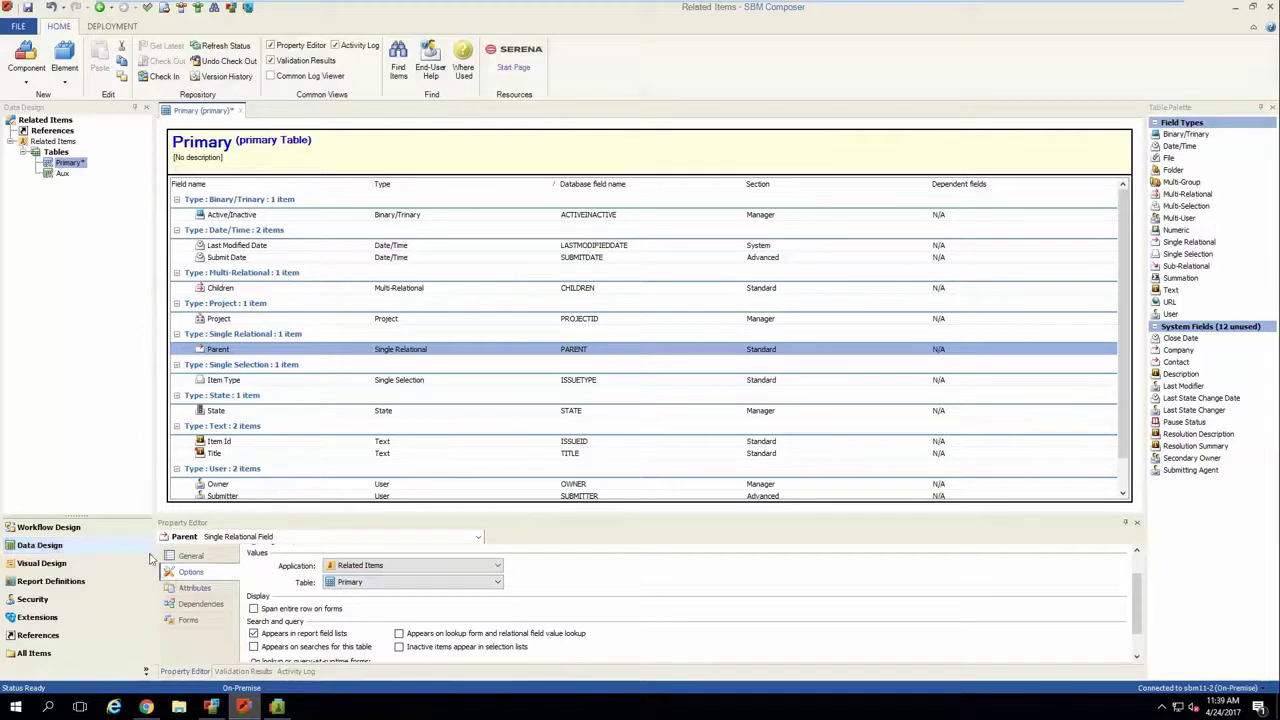
In the Parent Workflow, set the Subtask transition to store the original item in Parent and the new item in Children.
{"action": "left_click", "coordinate": [84, 526]}
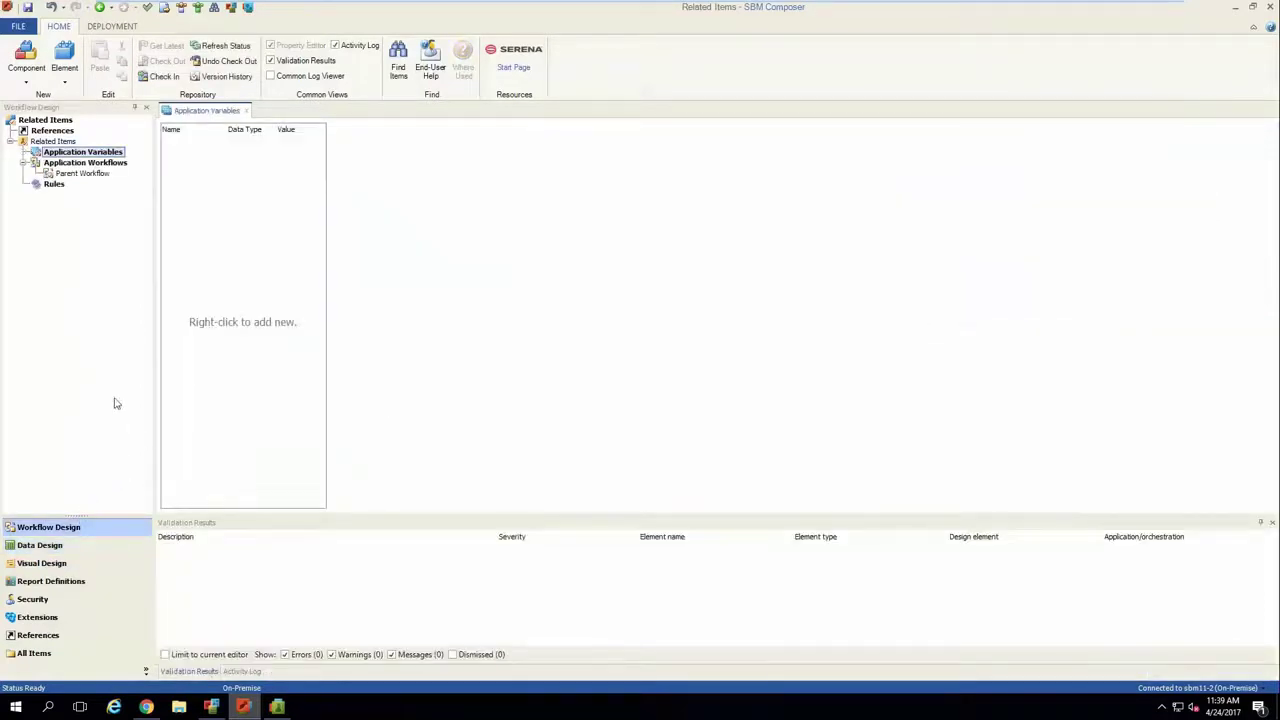
{"action": "double_click", "coordinate": [80, 174]}
{"action": "left_click", "coordinate": [386, 220]}
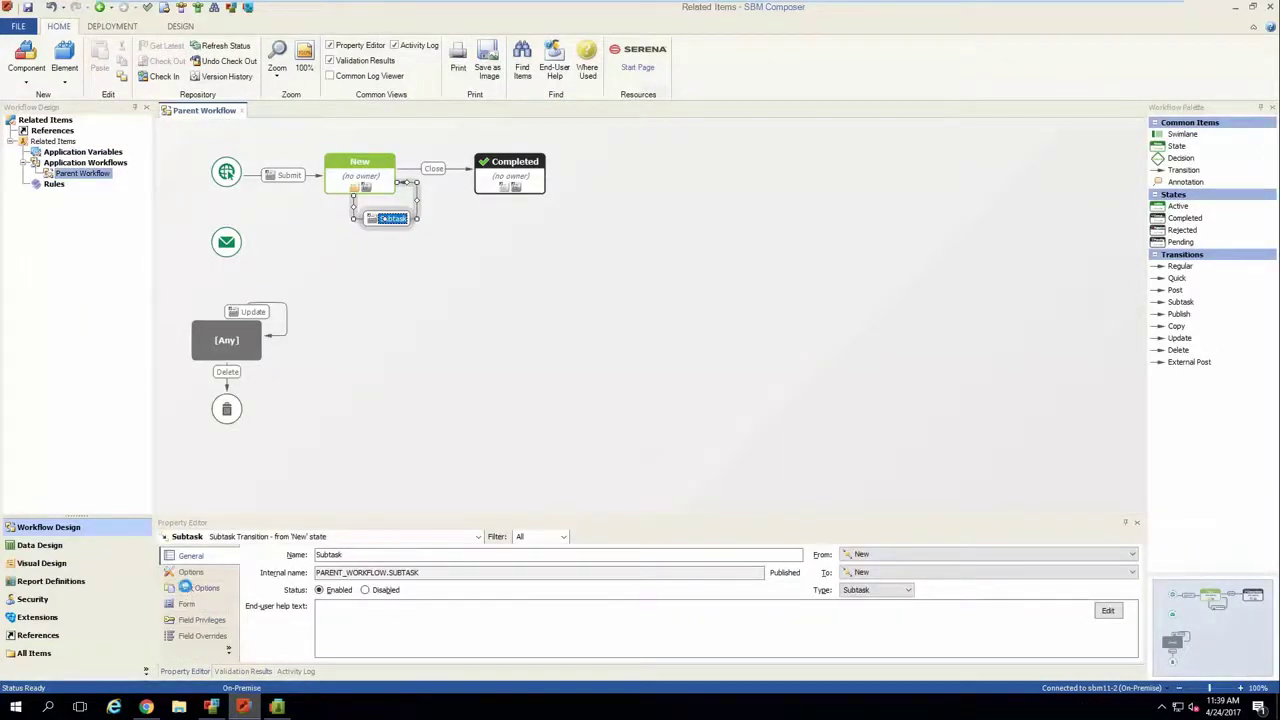
{"action": "left_click", "coordinate": [185, 587]}
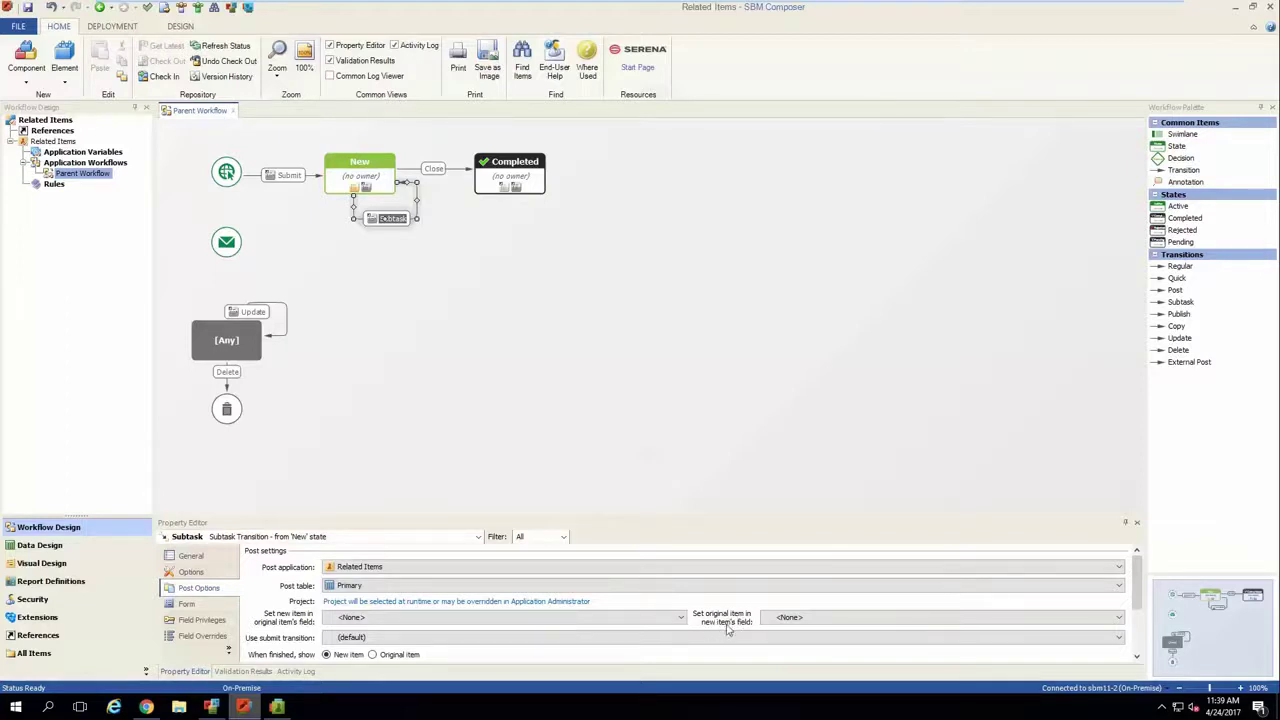
{"action": "left_click", "coordinate": [770, 619]}
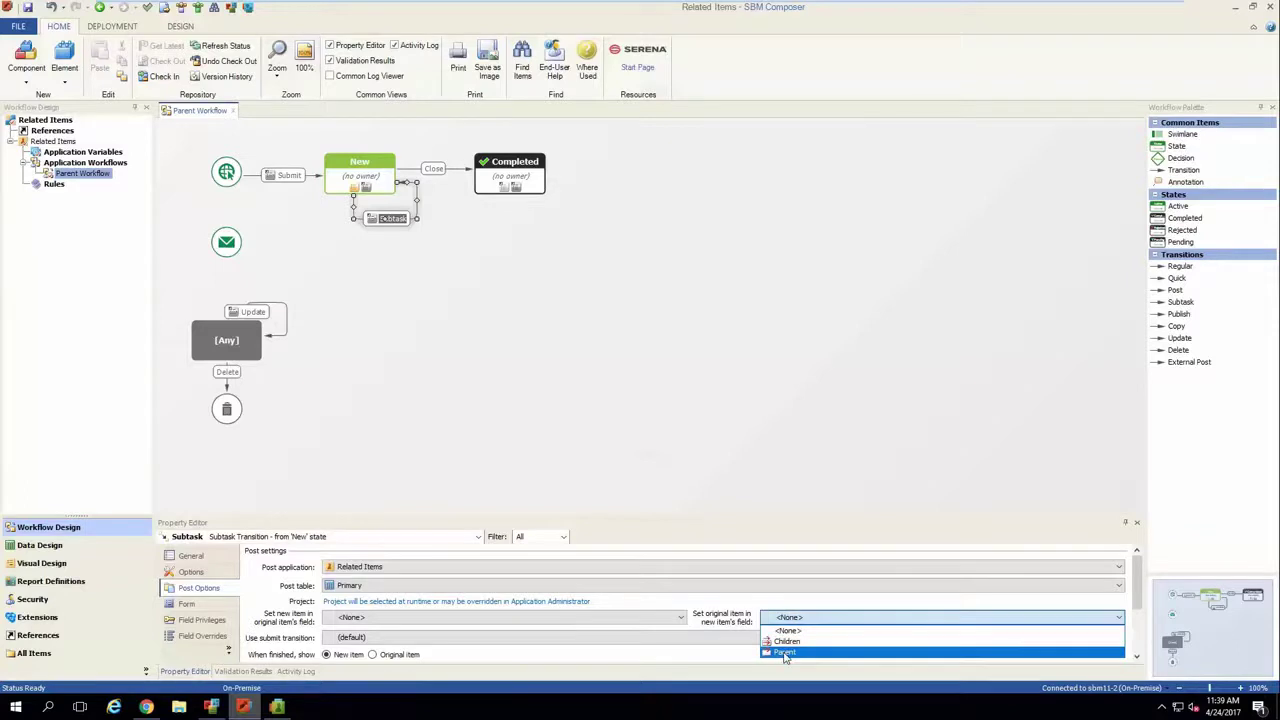
{"action": "left_click", "coordinate": [784, 653]}
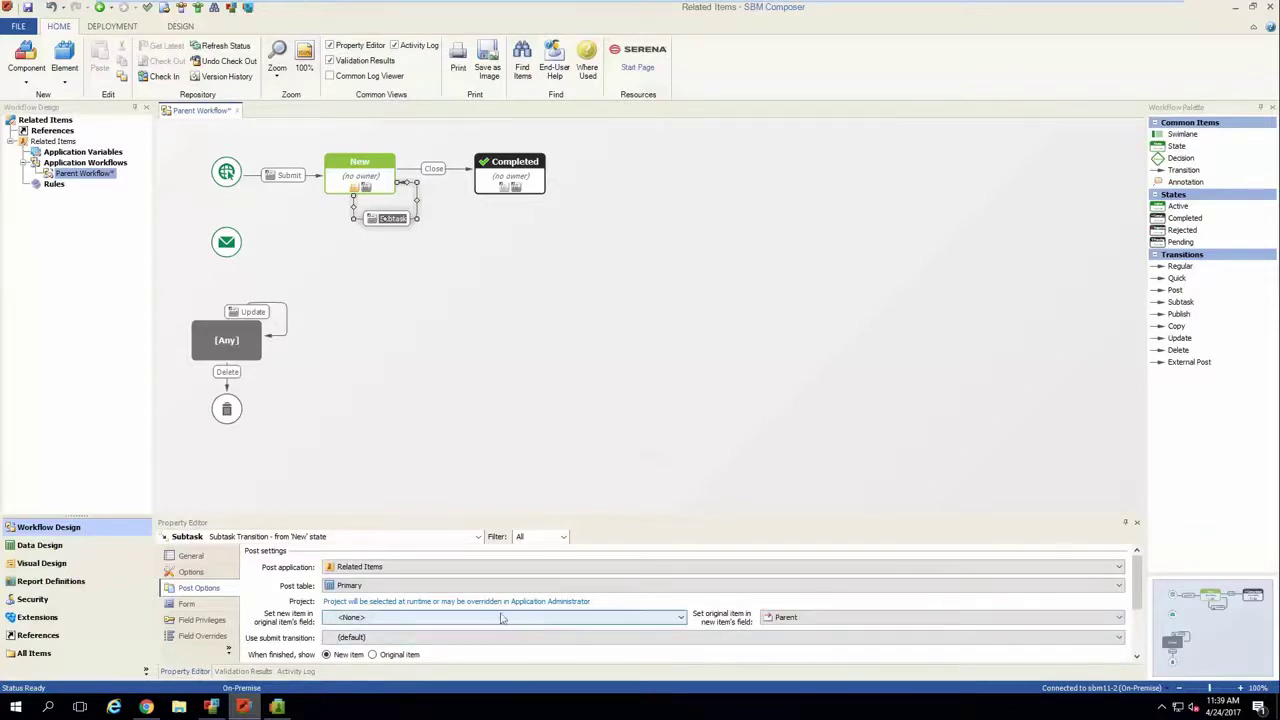
{"action": "left_click", "coordinate": [366, 619]}
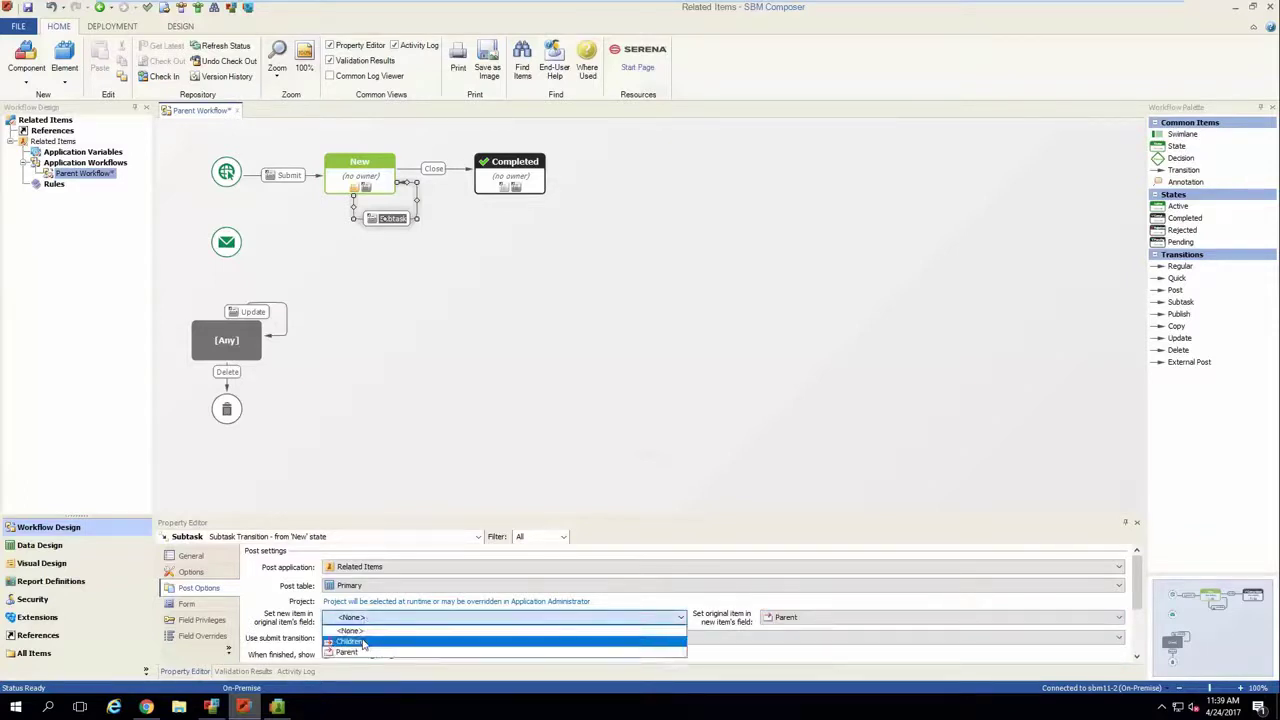
{"action": "left_click", "coordinate": [362, 641]}
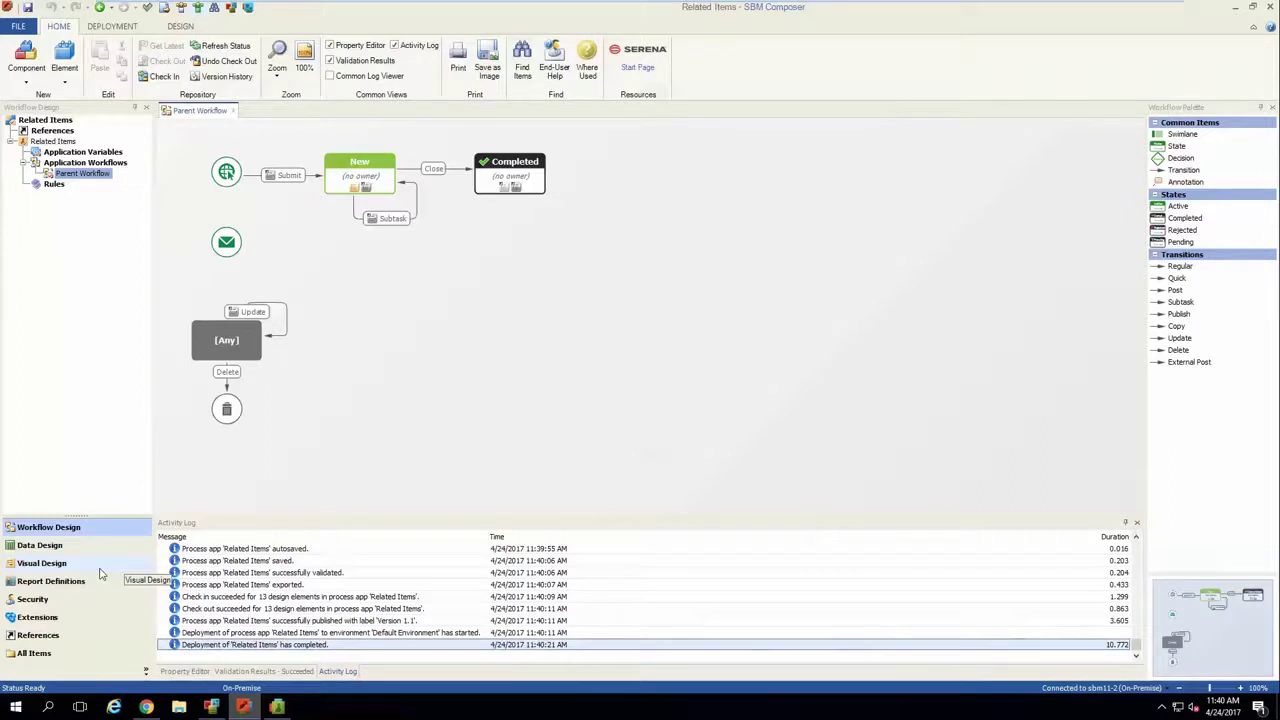
Add a new listing report definition to the Related Items application.
{"action": "left_click", "coordinate": [90, 582]}
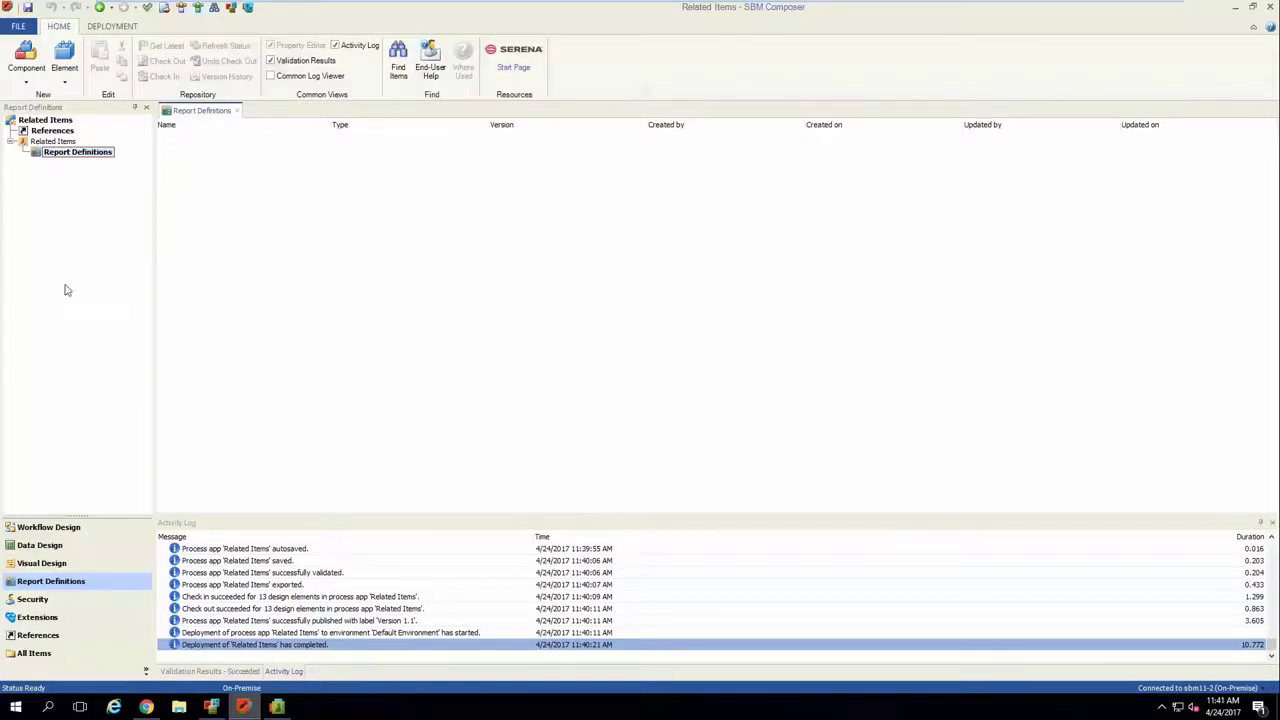
{"action": "left_click", "coordinate": [52, 584]}
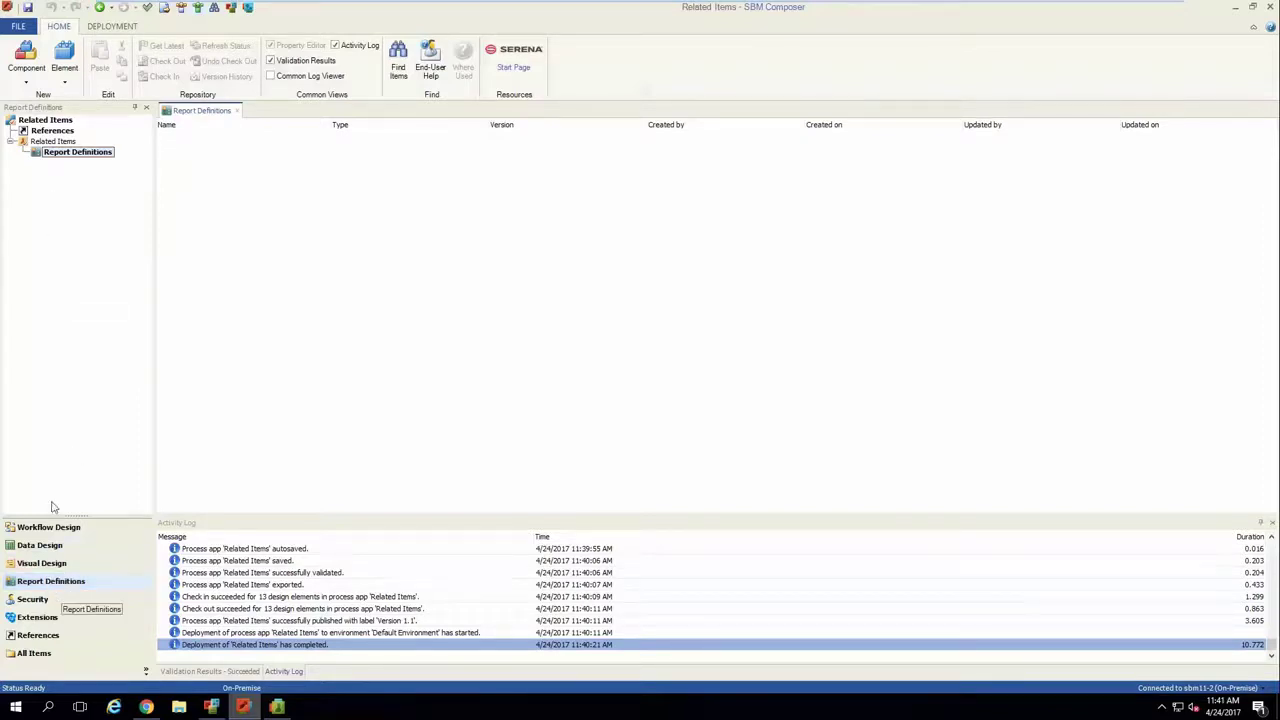
{"action": "right_click", "coordinate": [55, 185]}
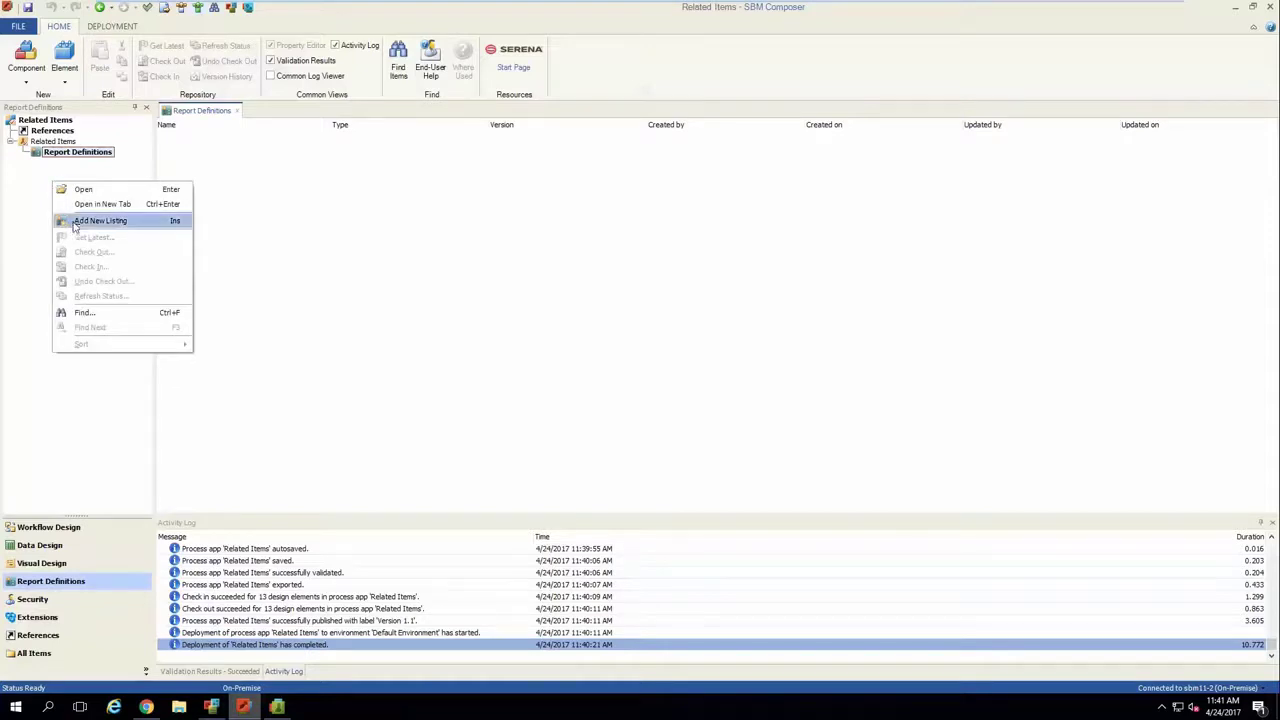
{"action": "left_click", "coordinate": [75, 221]}
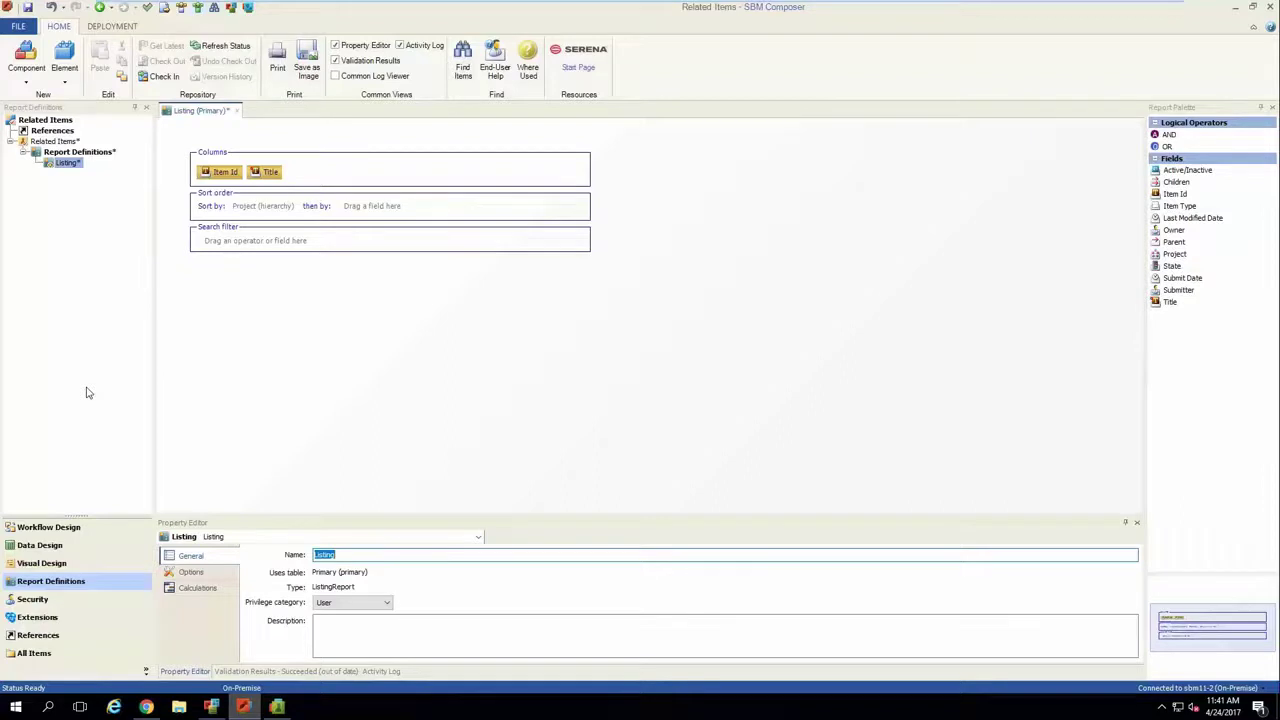
View the commands available for the Aux table, including creating a report definition, and return to the report definitions.
{"action": "left_click", "coordinate": [63, 545]}
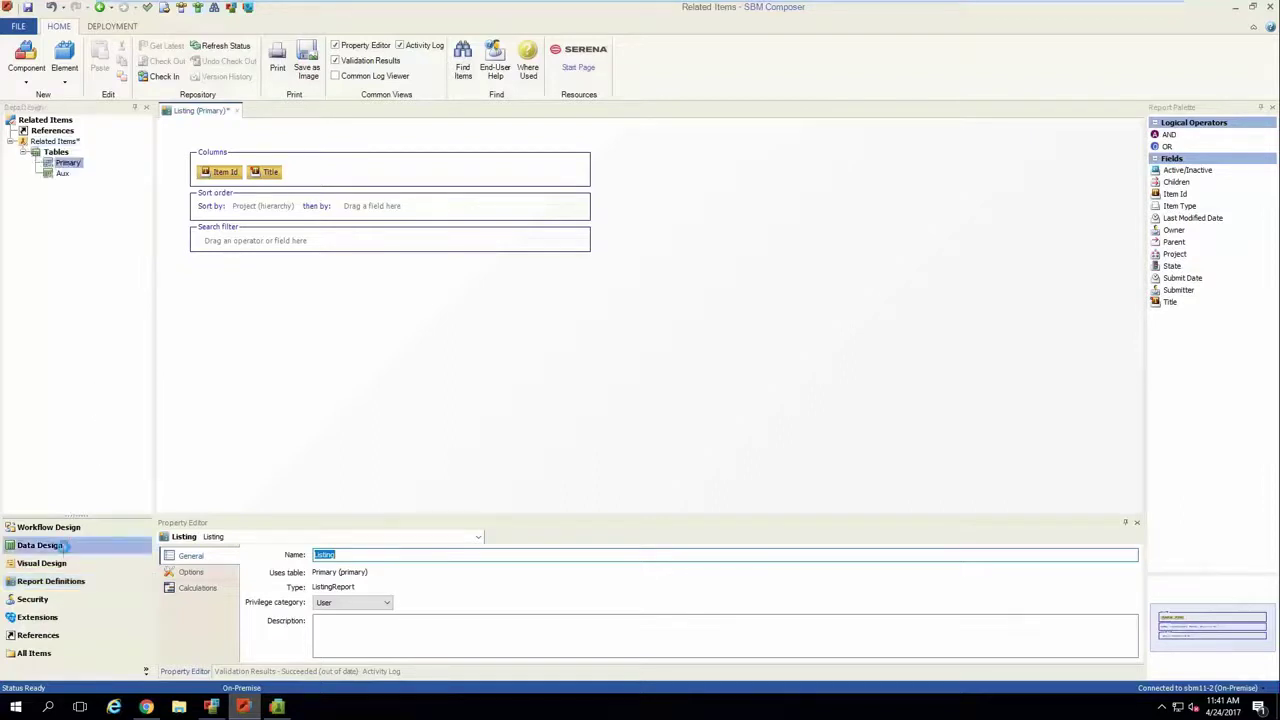
{"action": "right_click", "coordinate": [61, 176]}
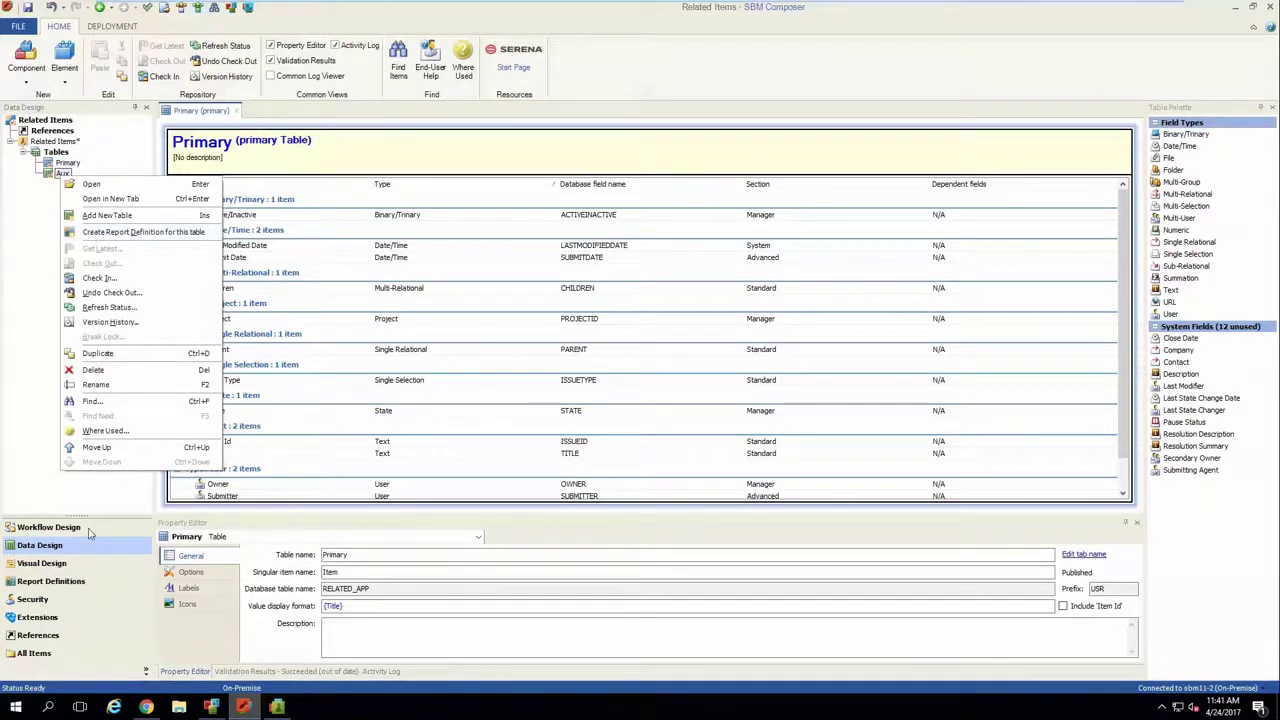
{"action": "left_click", "coordinate": [74, 583]}
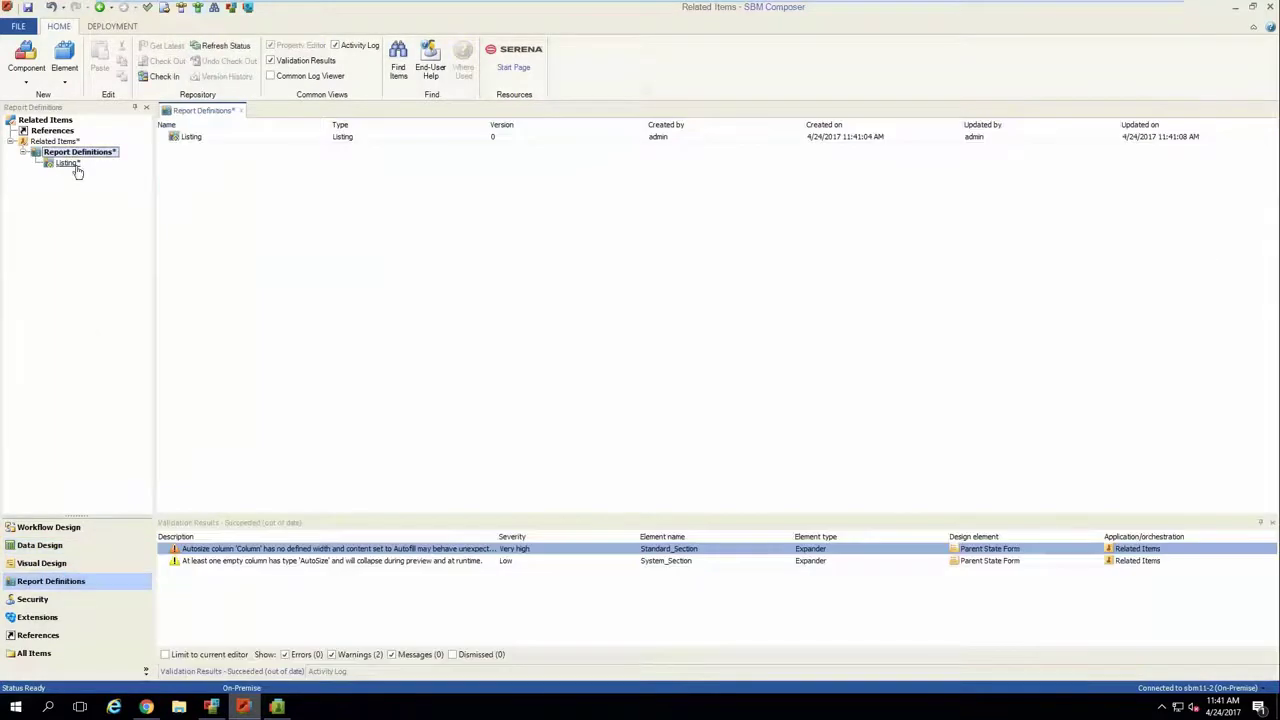
Open the Listing report and add a search filter on the Parent field with the in operator, queried at runtime.
{"action": "double_click", "coordinate": [184, 138]}
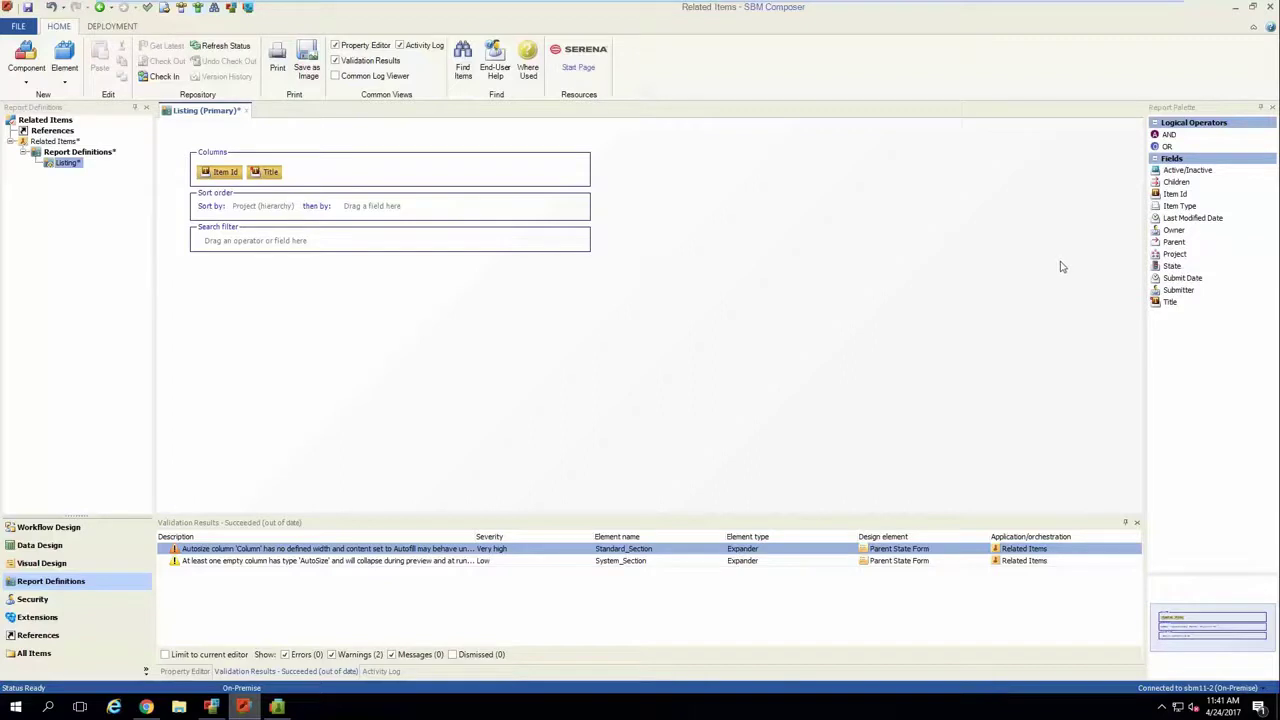
{"action": "left_click_drag", "start_coordinate": [1168, 243], "coordinate": [285, 247]}
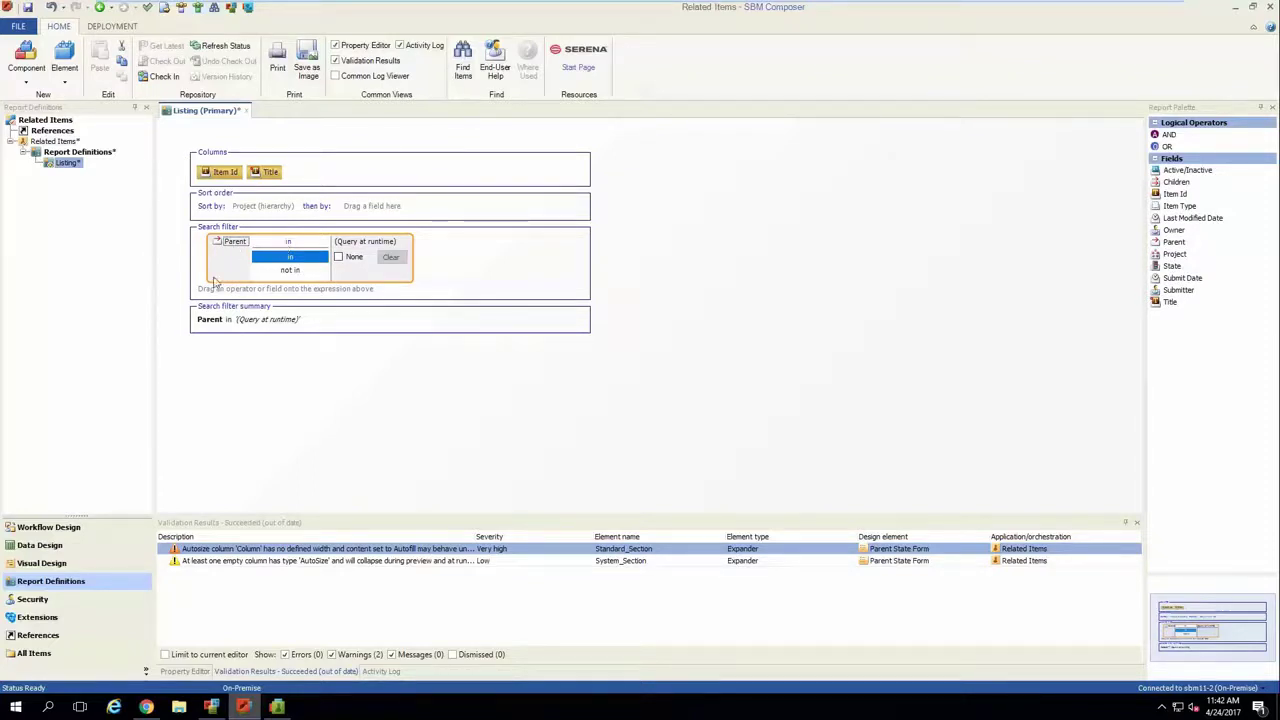
{"action": "left_click", "coordinate": [226, 330]}
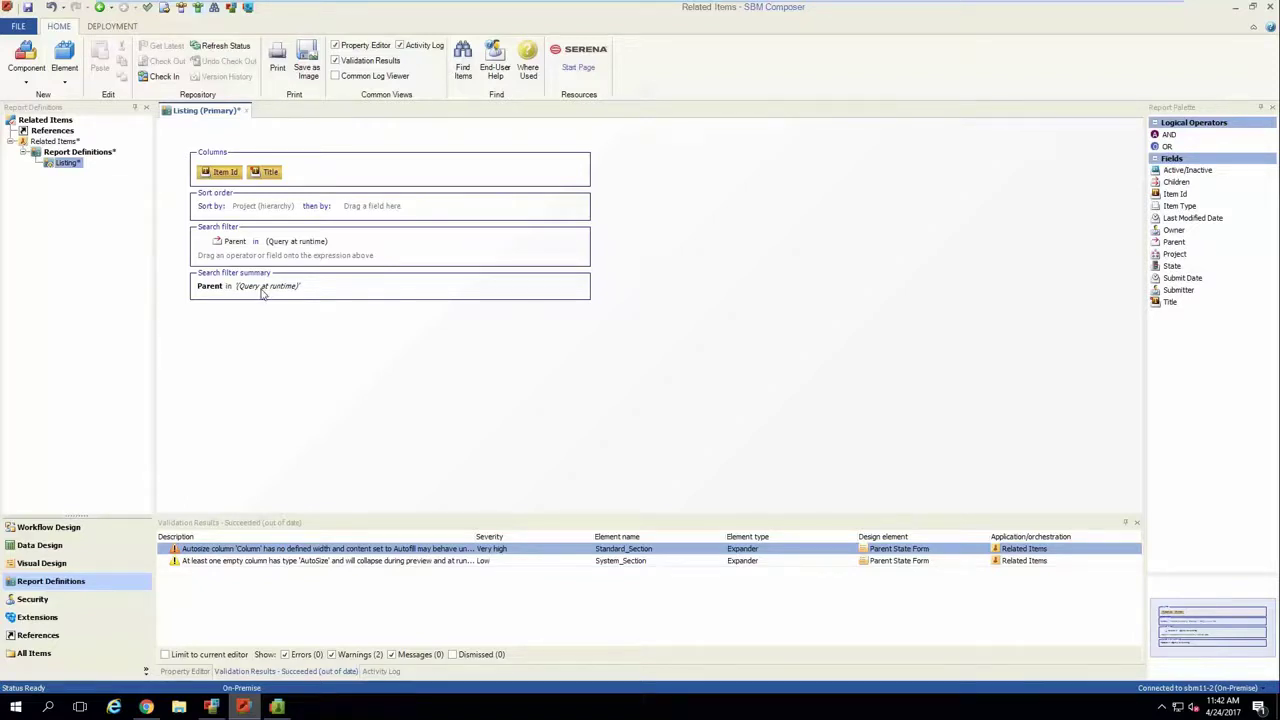
Insert an Embedded Report widget between the Standard and Advanced sections of the Parent State Form.
{"action": "left_click", "coordinate": [66, 567]}
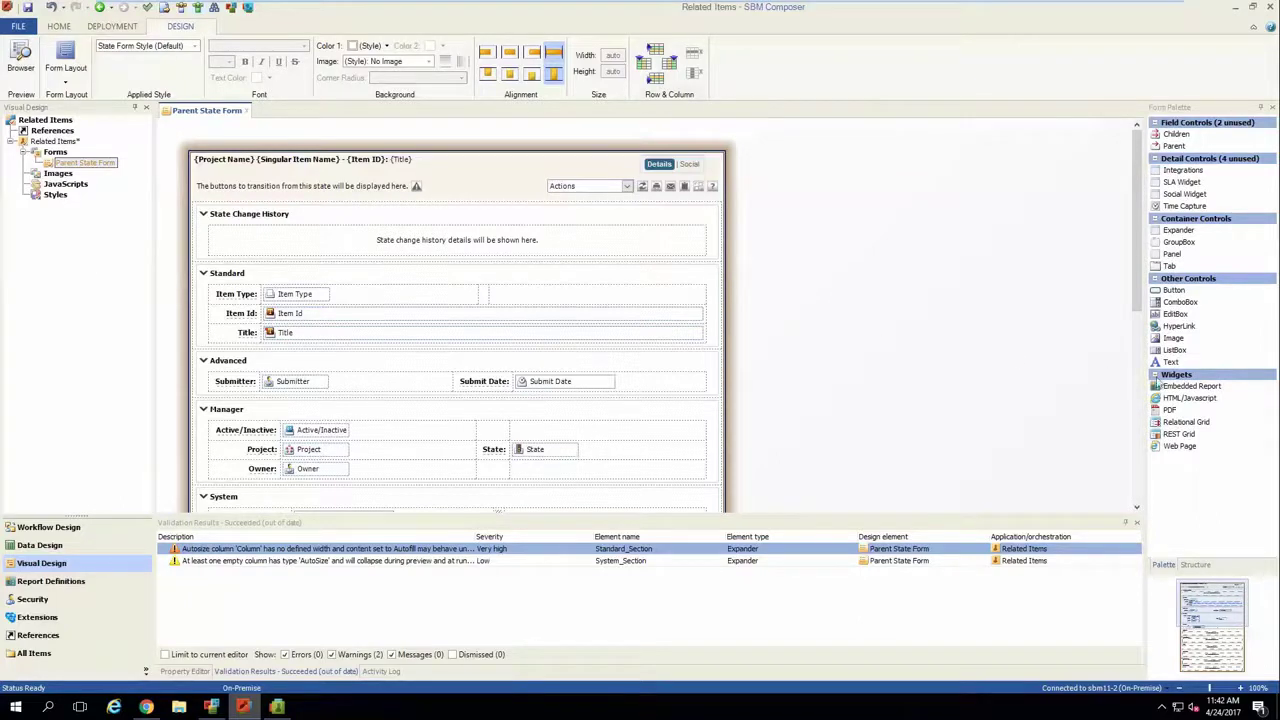
{"action": "left_click", "coordinate": [1193, 387]}
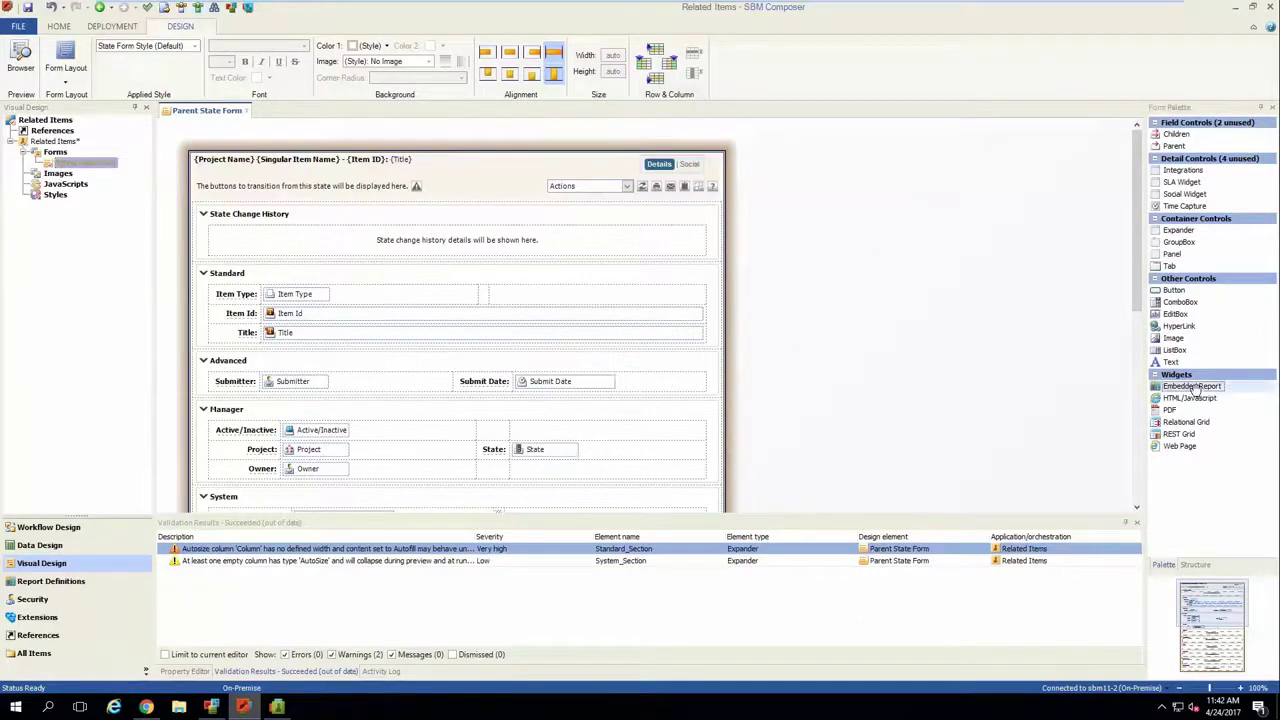
{"action": "left_click_drag", "start_coordinate": [1193, 387], "coordinate": [432, 354]}
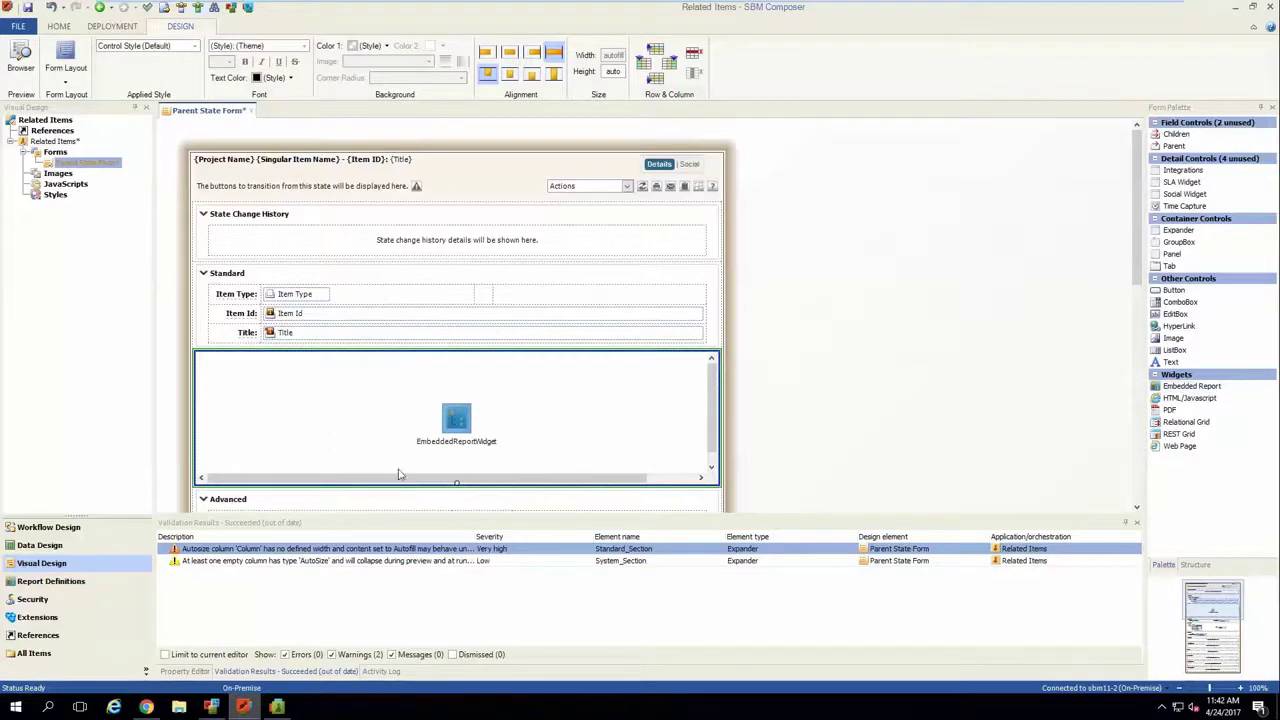
Configure the Embedded Report widget to use the Listing report definition from the Related Items application.
{"action": "left_click", "coordinate": [184, 671]}
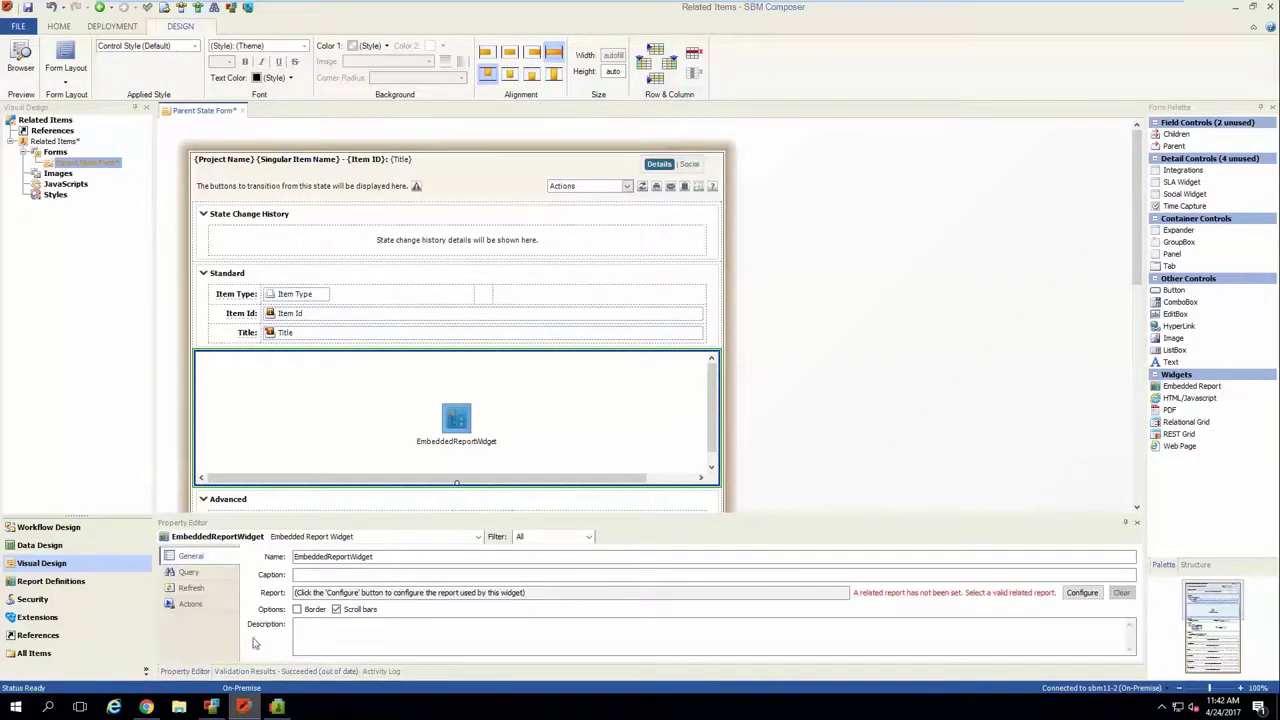
{"action": "left_click", "coordinate": [1081, 593]}
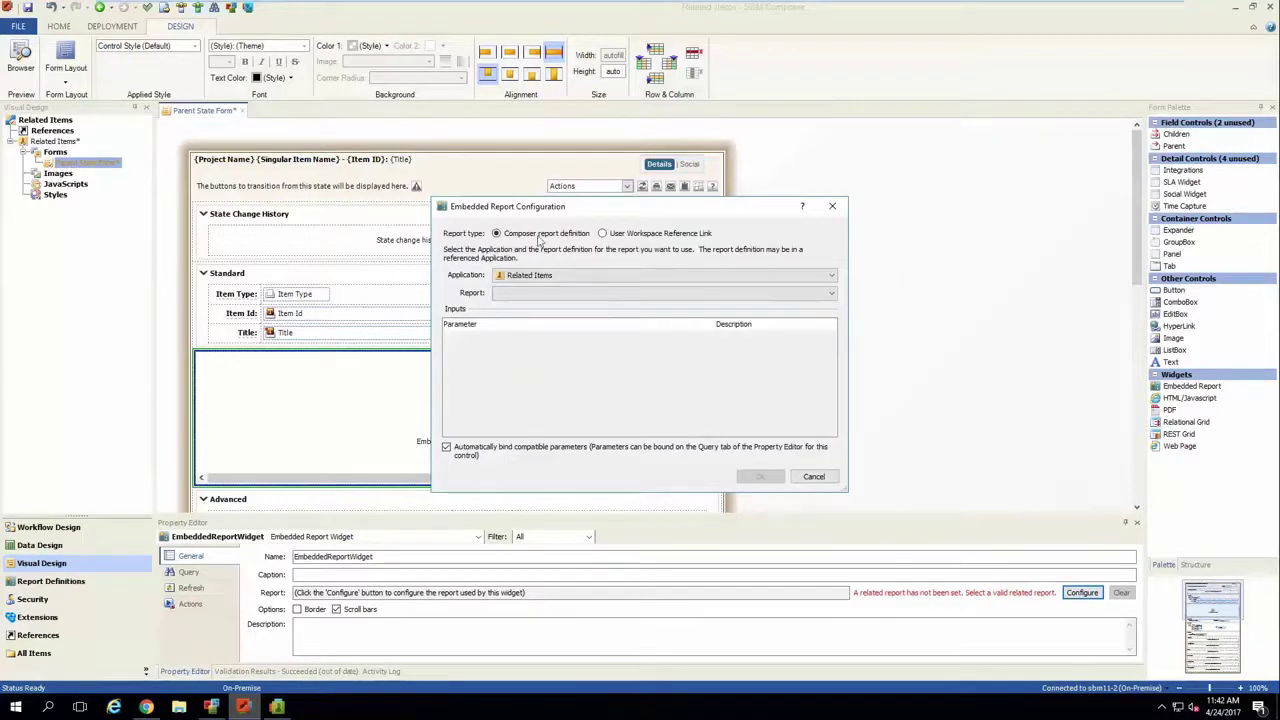
{"action": "left_click", "coordinate": [510, 295]}
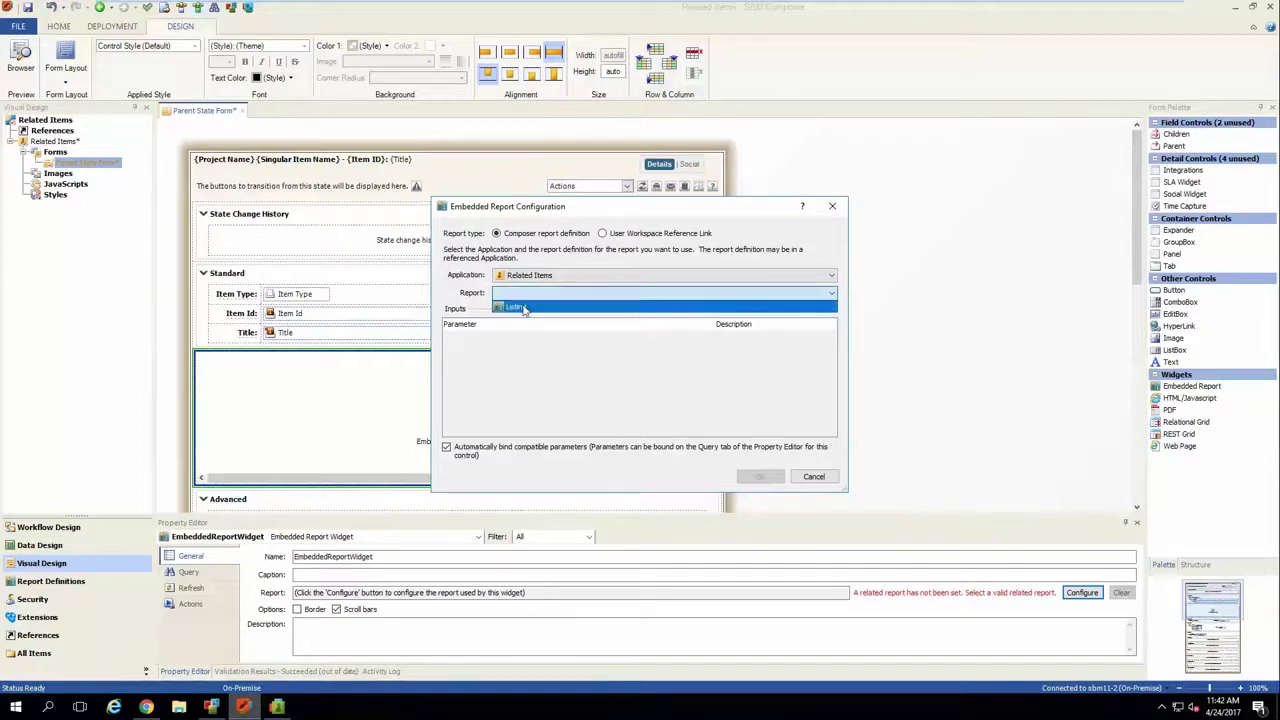
{"action": "left_click", "coordinate": [522, 308]}
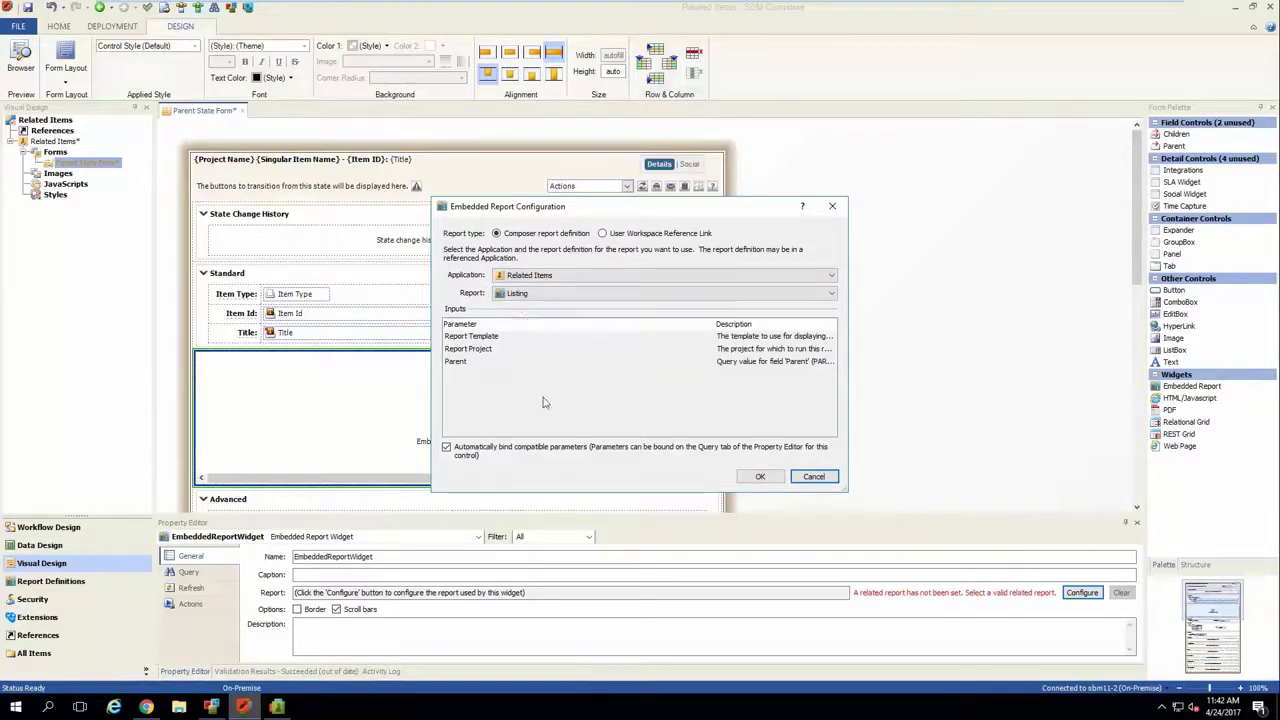
{"action": "left_click", "coordinate": [760, 477]}
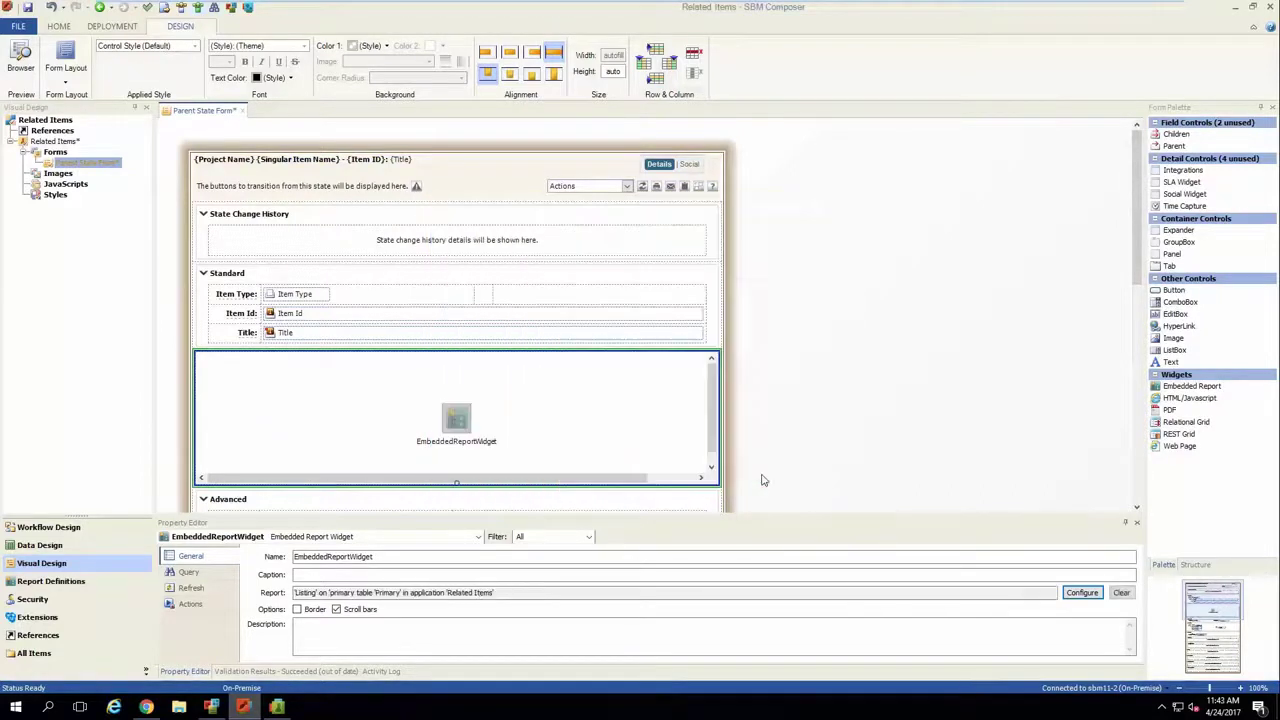
Set the Parent query parameter of the Embedded Report widget to {_RecordId}.
{"action": "left_click", "coordinate": [190, 573]}
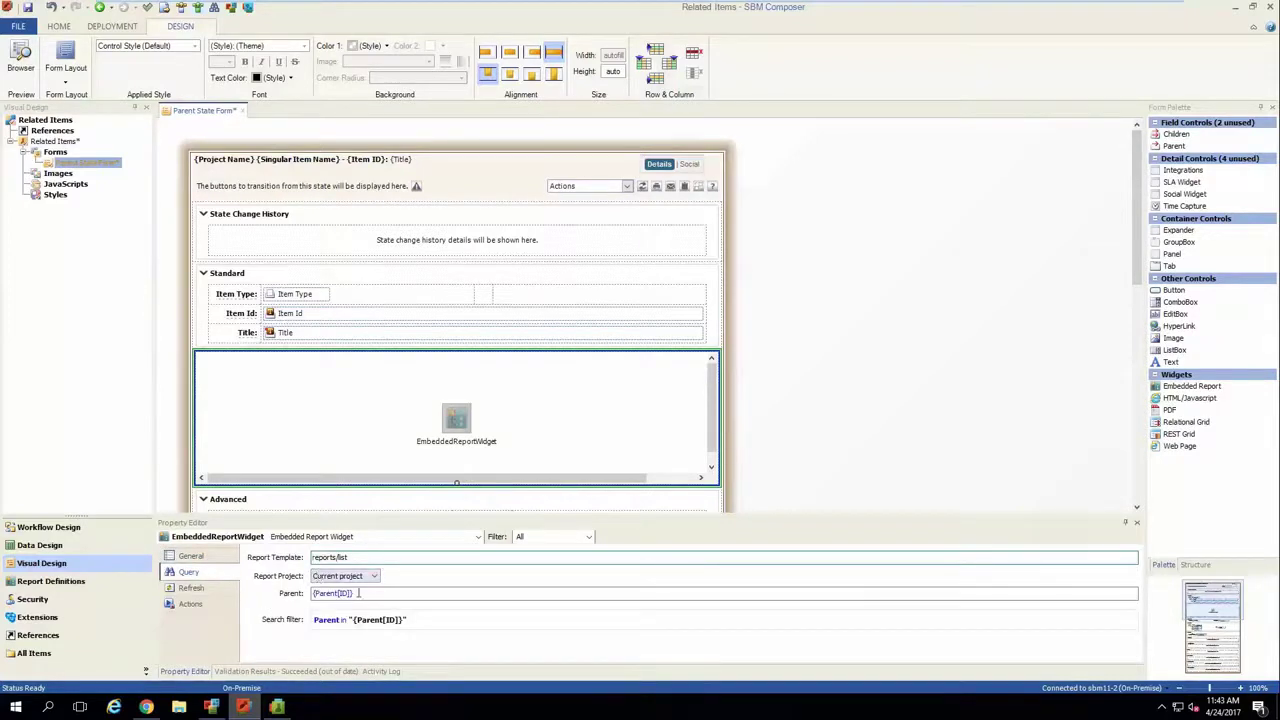
{"action": "left_click", "coordinate": [382, 594]}
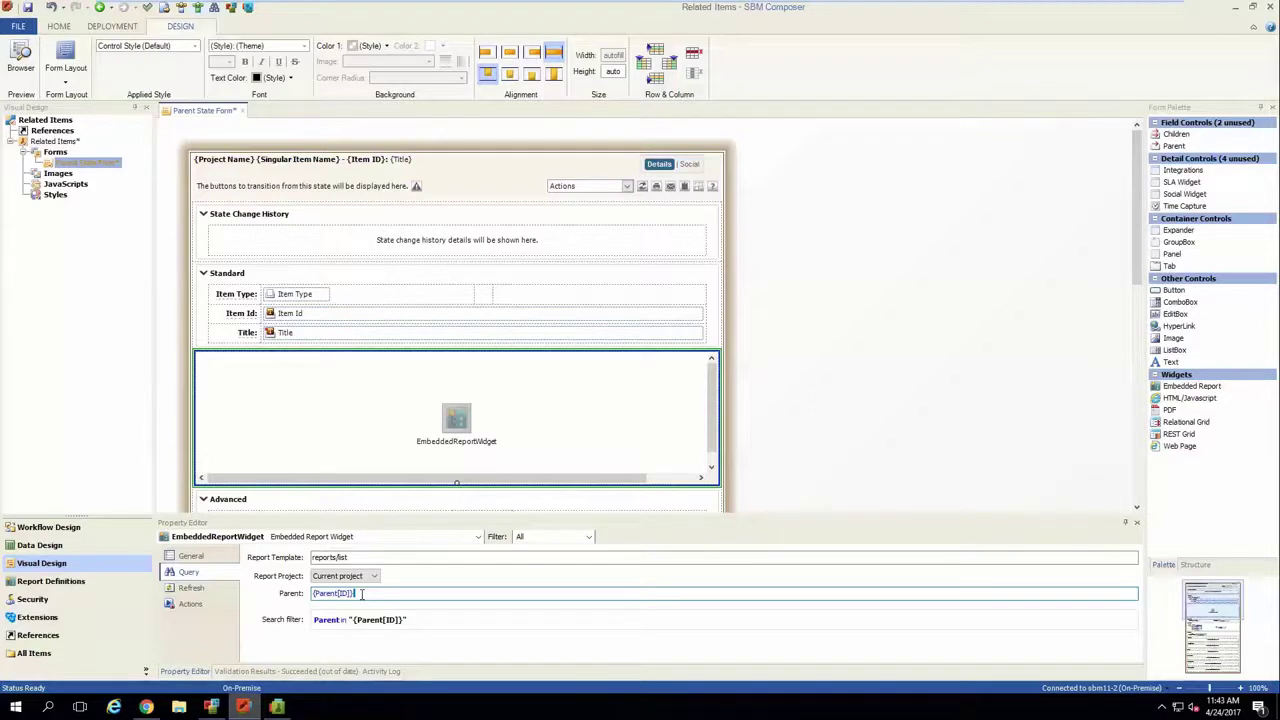
{"action": "left_click_drag", "start_coordinate": [362, 593], "coordinate": [228, 598]}
{"action": "key", "text": "BackSpace"}
{"action": "type", "text": "{"}
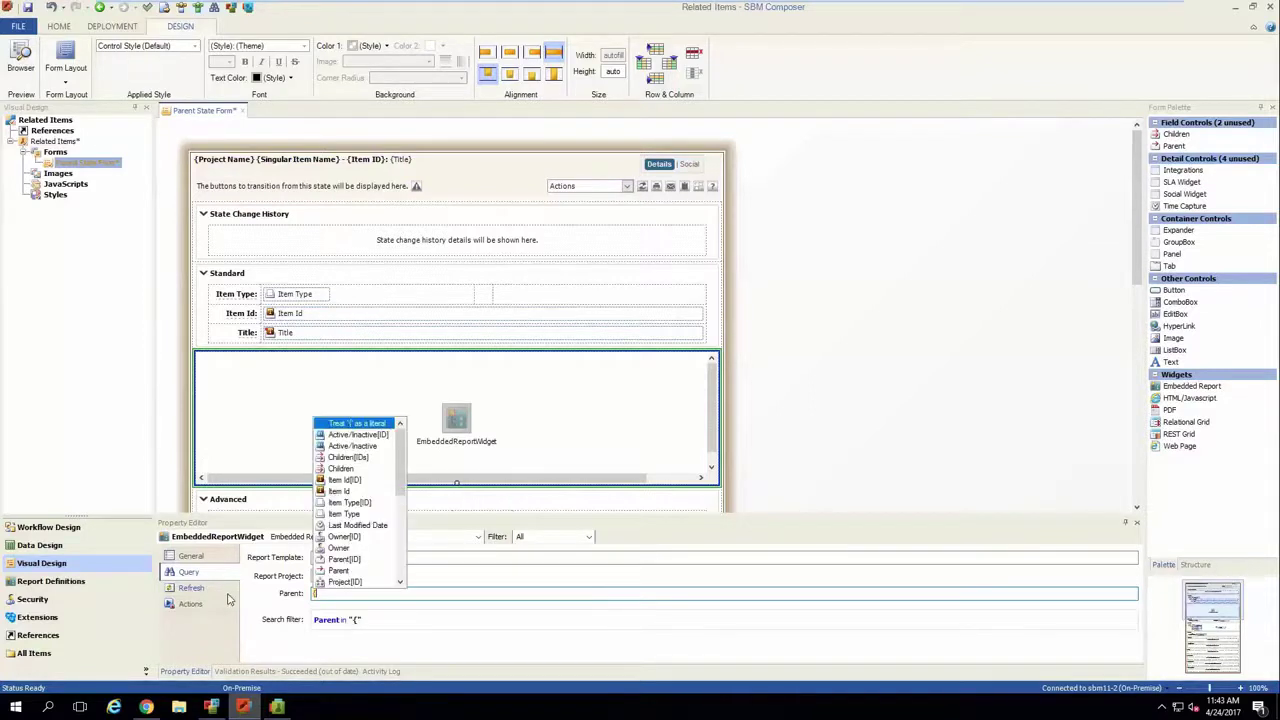
{"action": "type", "text": "_"}
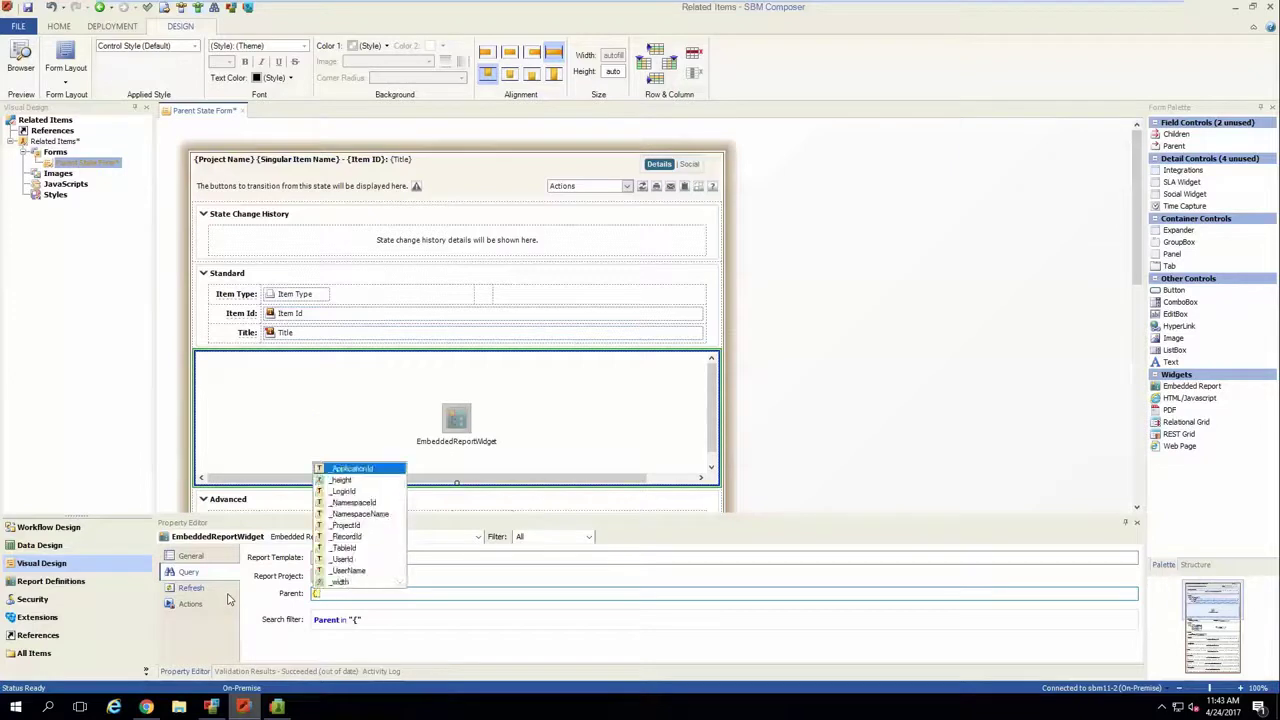
{"action": "double_click", "coordinate": [343, 537]}
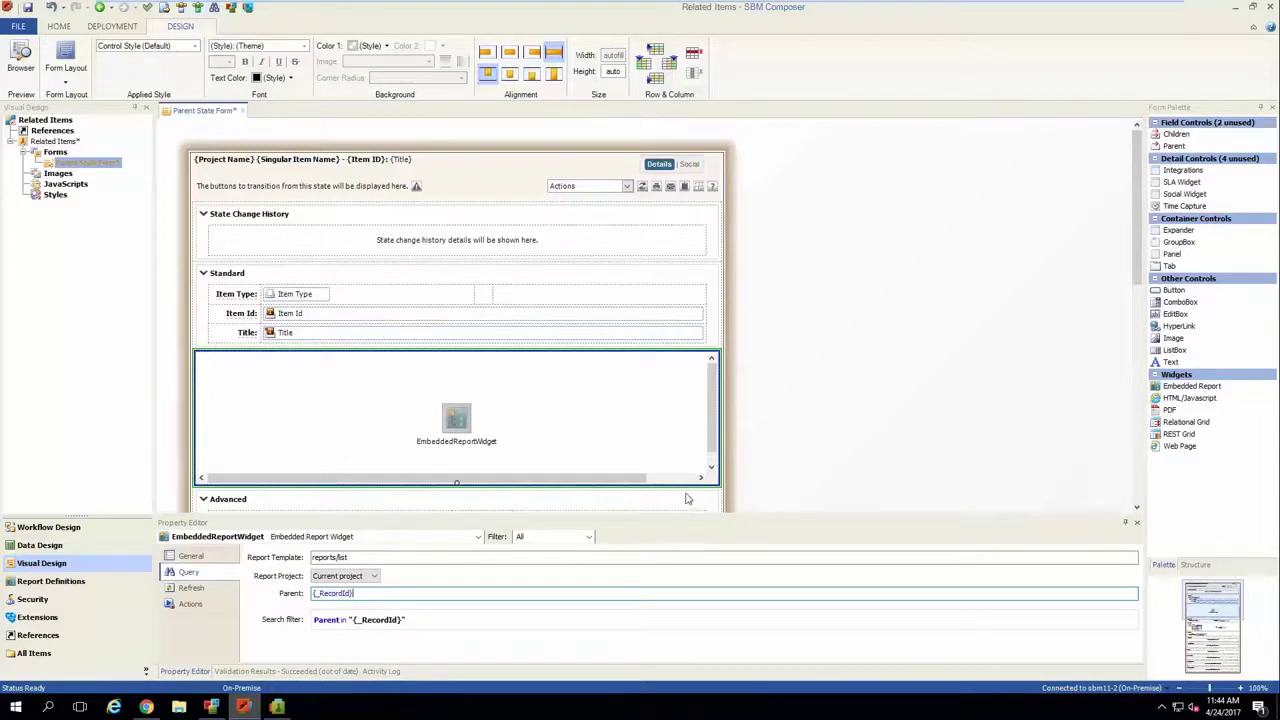
Switch to Serena Business Manager in the browser and start creating a Listing report for Related Items.
{"action": "mouse_move", "coordinate": [639, 492]}
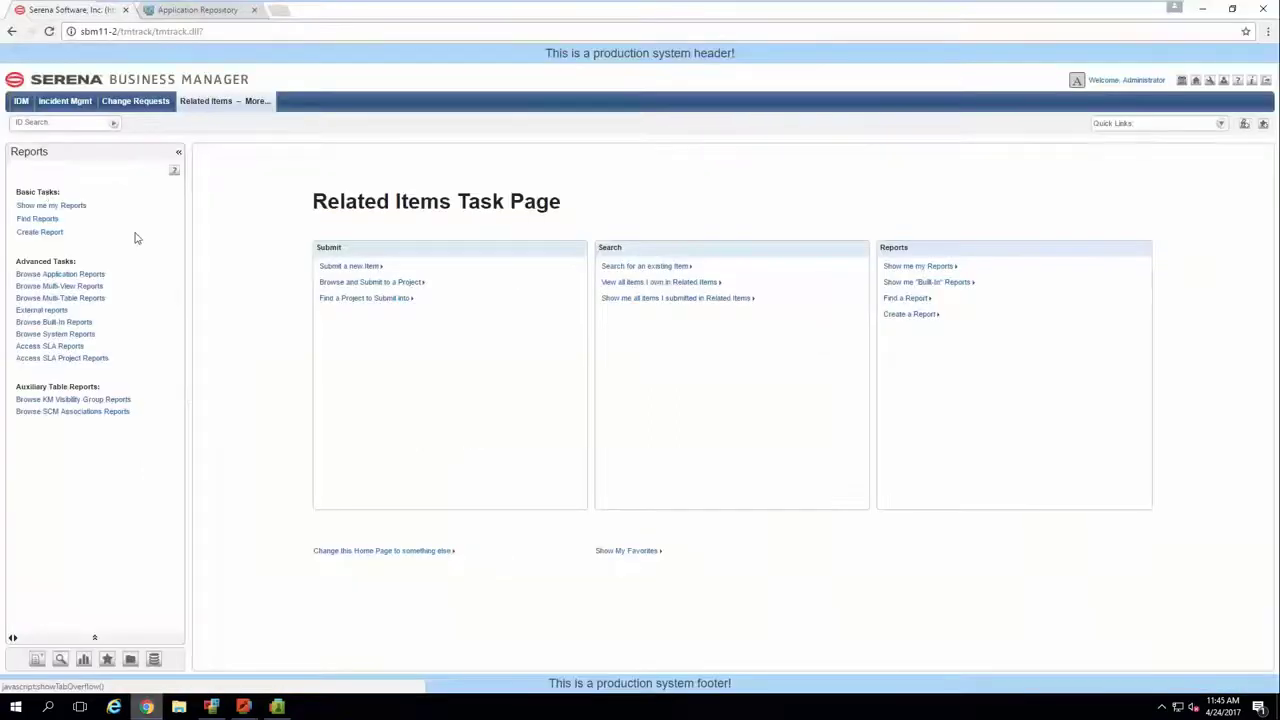
{"action": "left_click", "coordinate": [52, 236]}
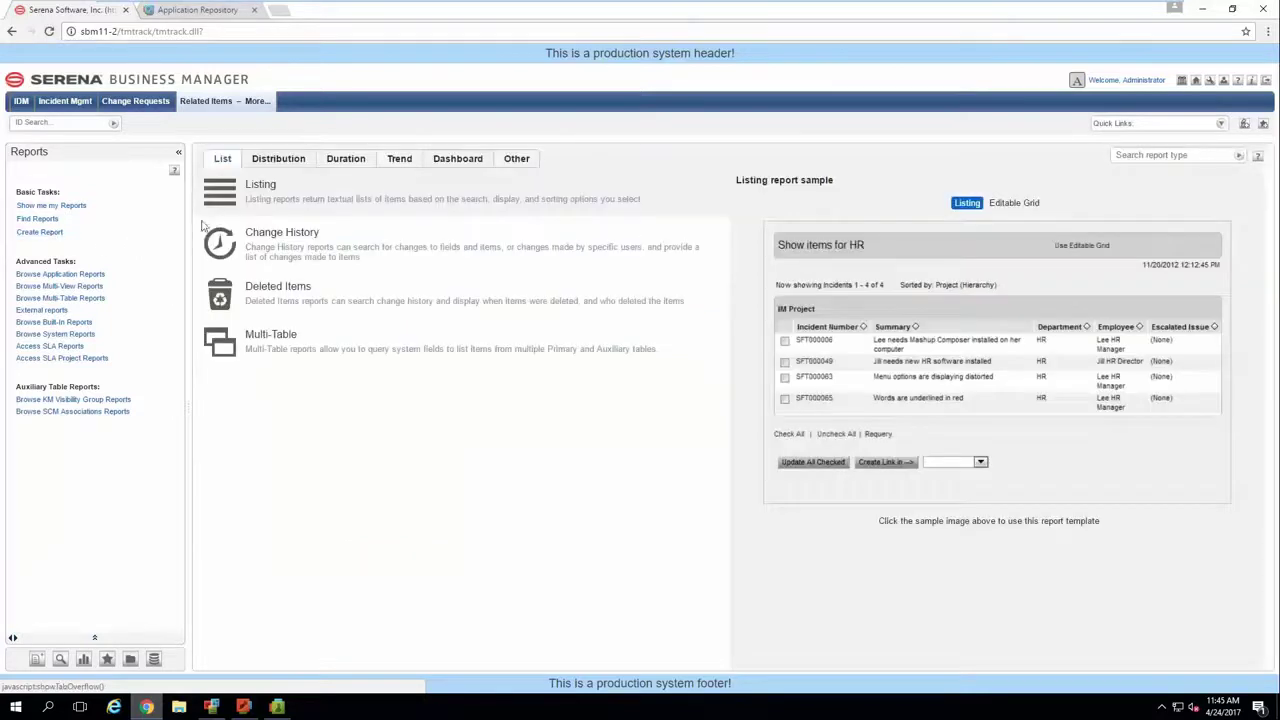
{"action": "left_click", "coordinate": [310, 196]}
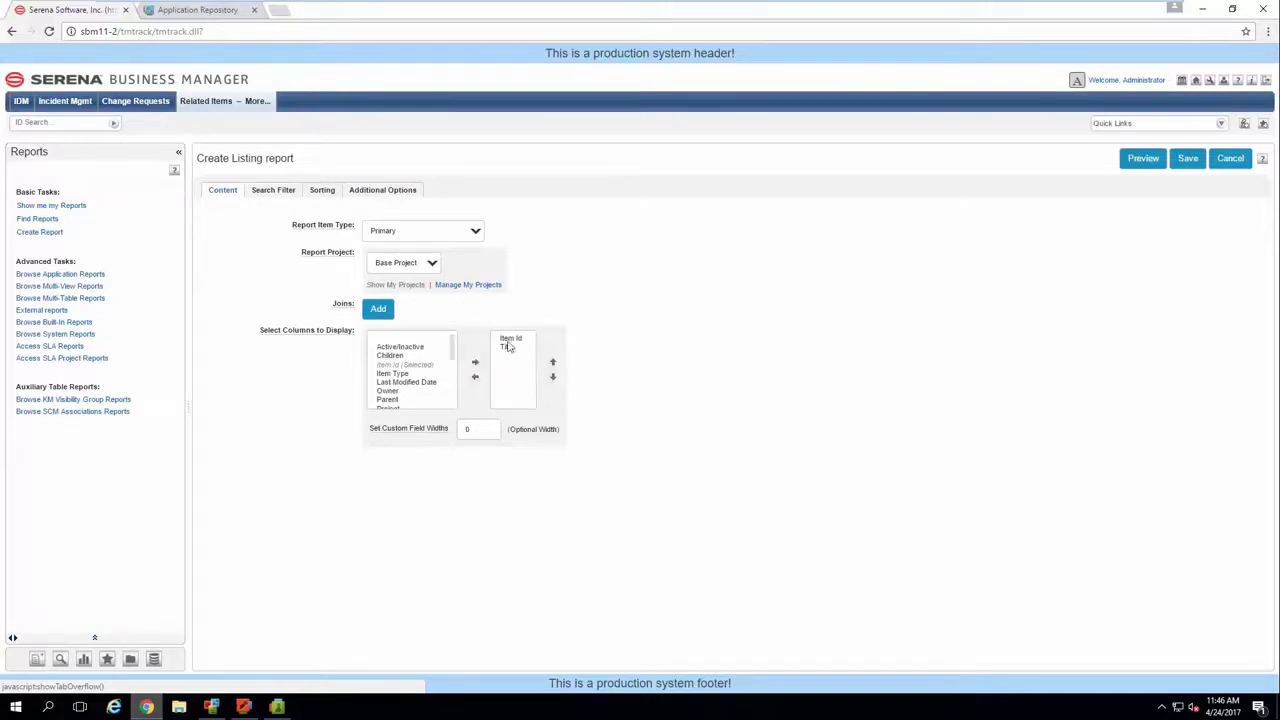
Add a search filter to the report where Parent contains any (Query At Runtime).
{"action": "left_click", "coordinate": [273, 191]}
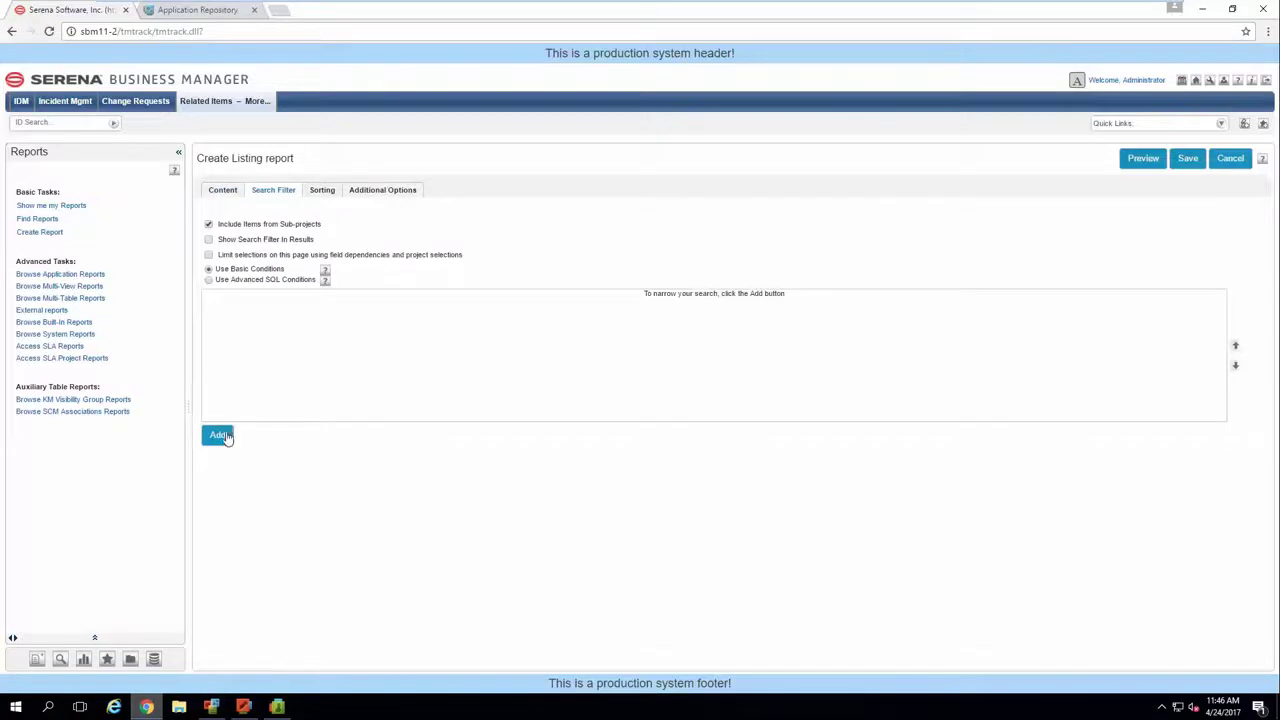
{"action": "left_click", "coordinate": [218, 437]}
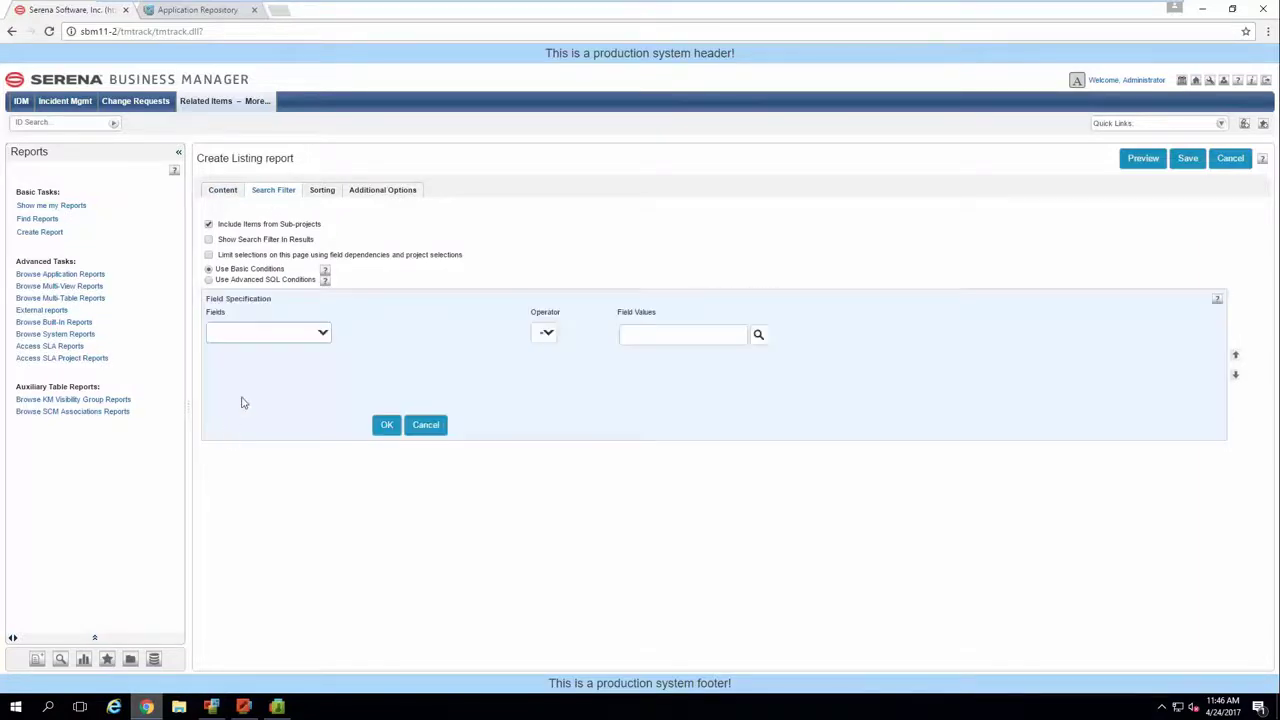
{"action": "left_click", "coordinate": [262, 335]}
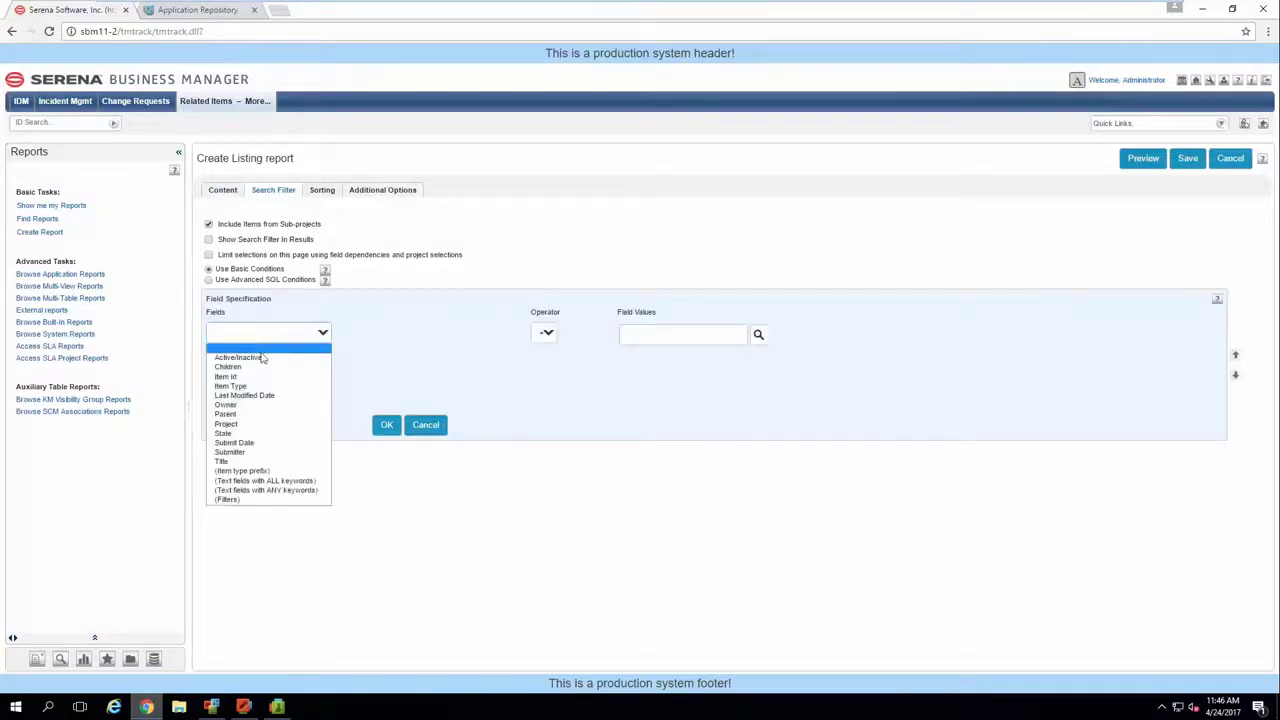
{"action": "left_click", "coordinate": [264, 416]}
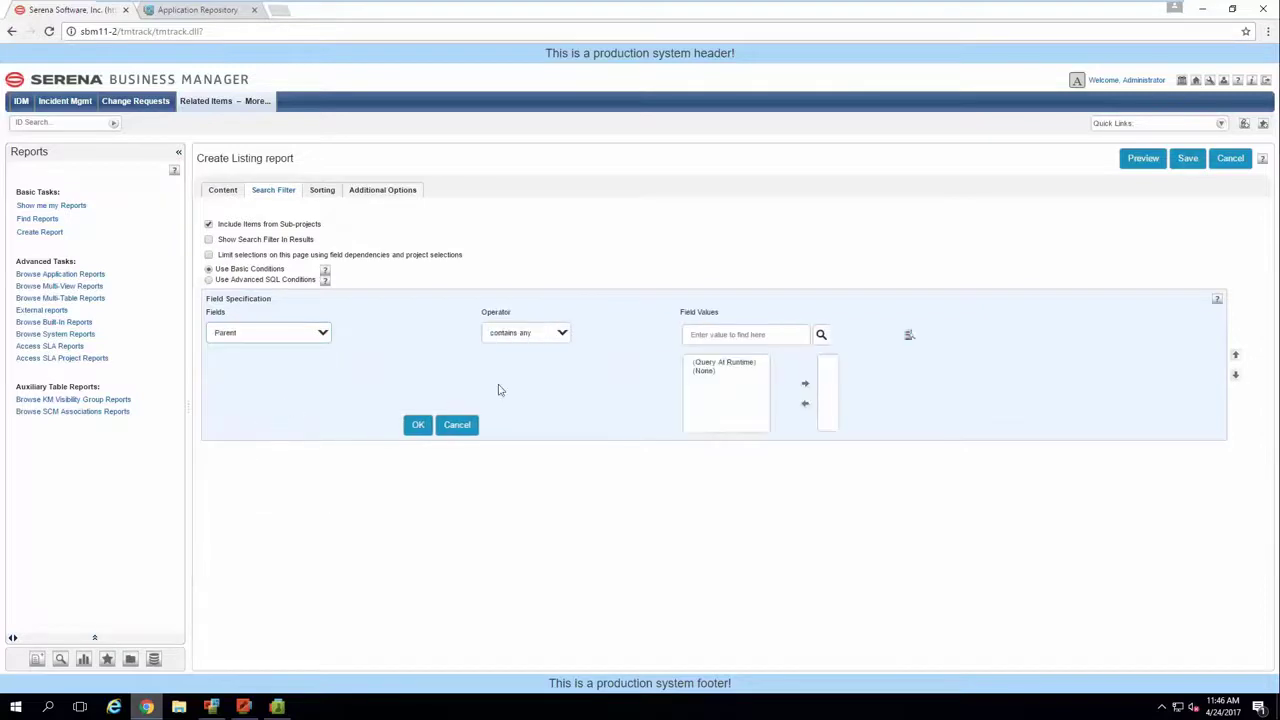
{"action": "double_click", "coordinate": [702, 365]}
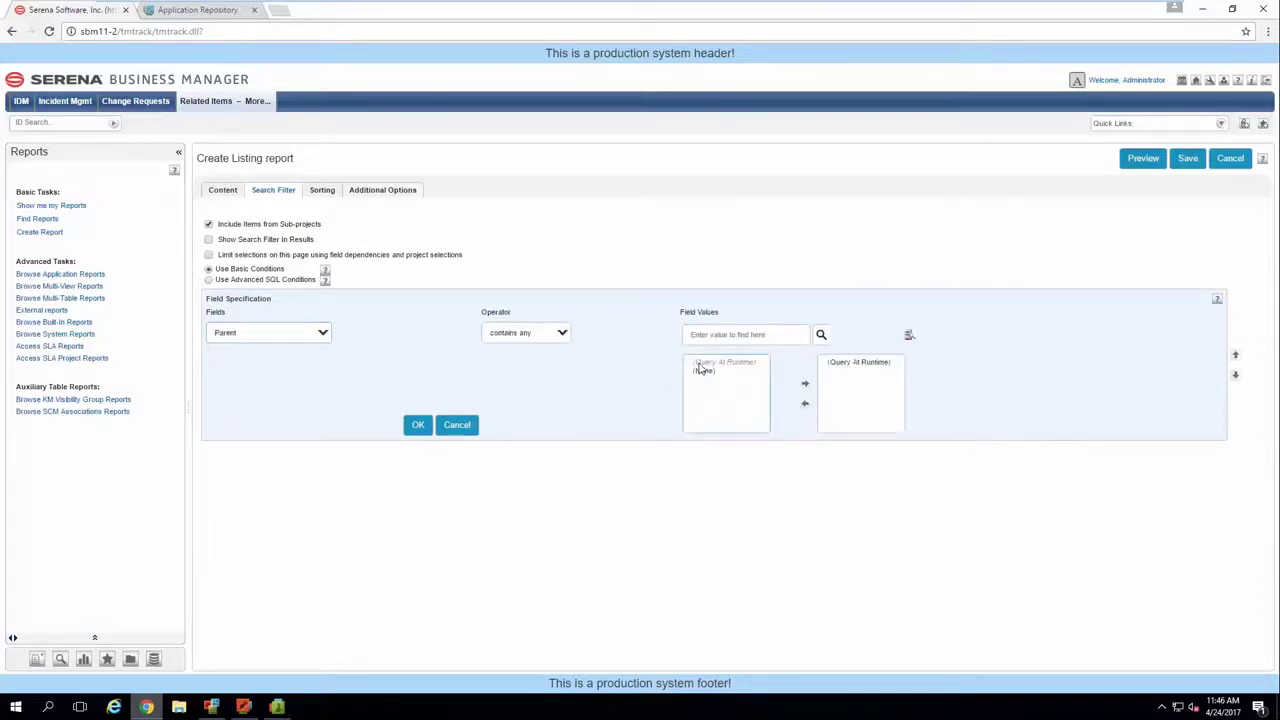
{"action": "left_click", "coordinate": [419, 425]}
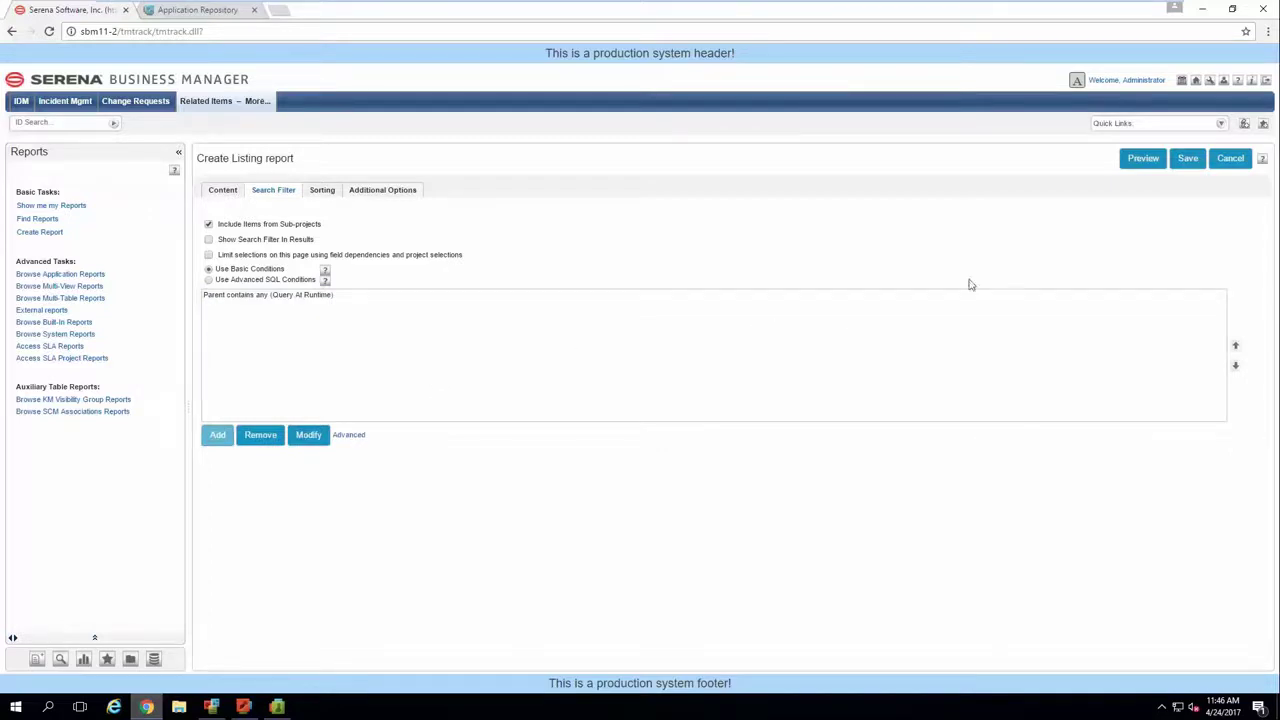
Save the report as Related Children with the Guest privilege category and the reference name Related Children.
{"action": "left_click", "coordinate": [1186, 166]}
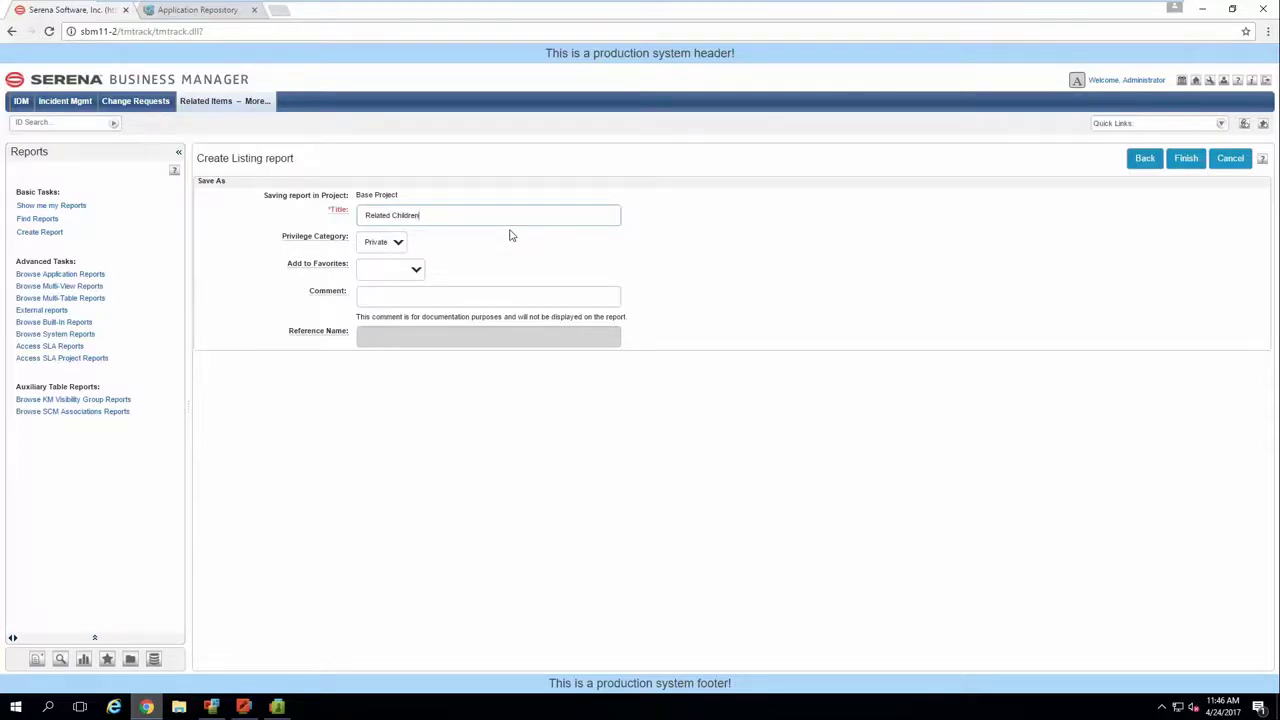
{"action": "left_click_drag", "start_coordinate": [506, 216], "coordinate": [306, 216]}
{"action": "left_click", "coordinate": [386, 247]}
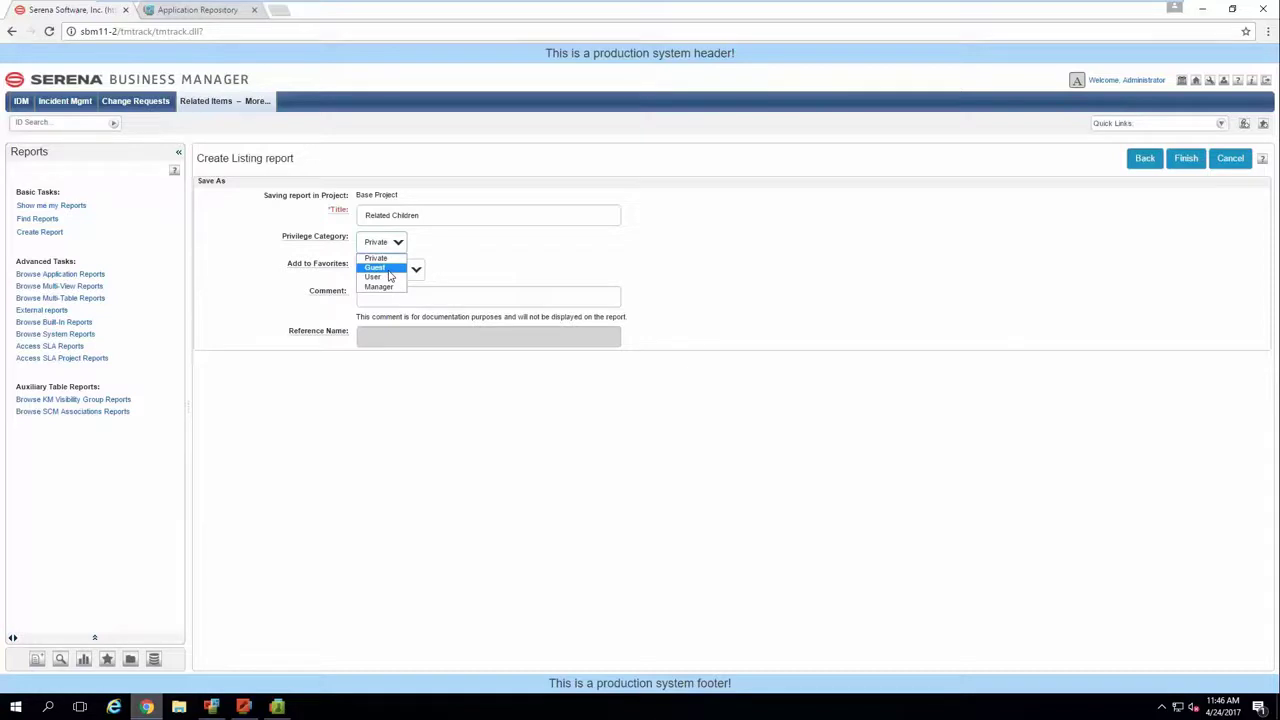
{"action": "left_click", "coordinate": [388, 269]}
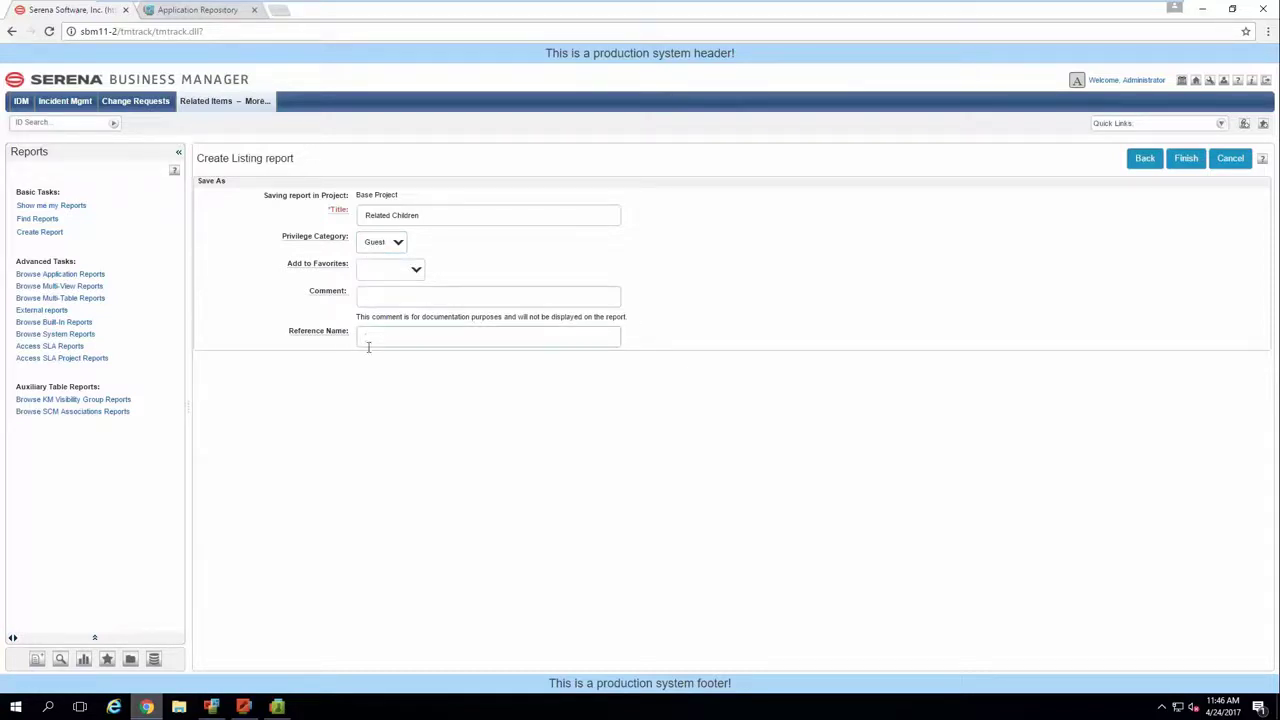
{"action": "left_click", "coordinate": [378, 337]}
{"action": "left_click", "coordinate": [373, 332]}
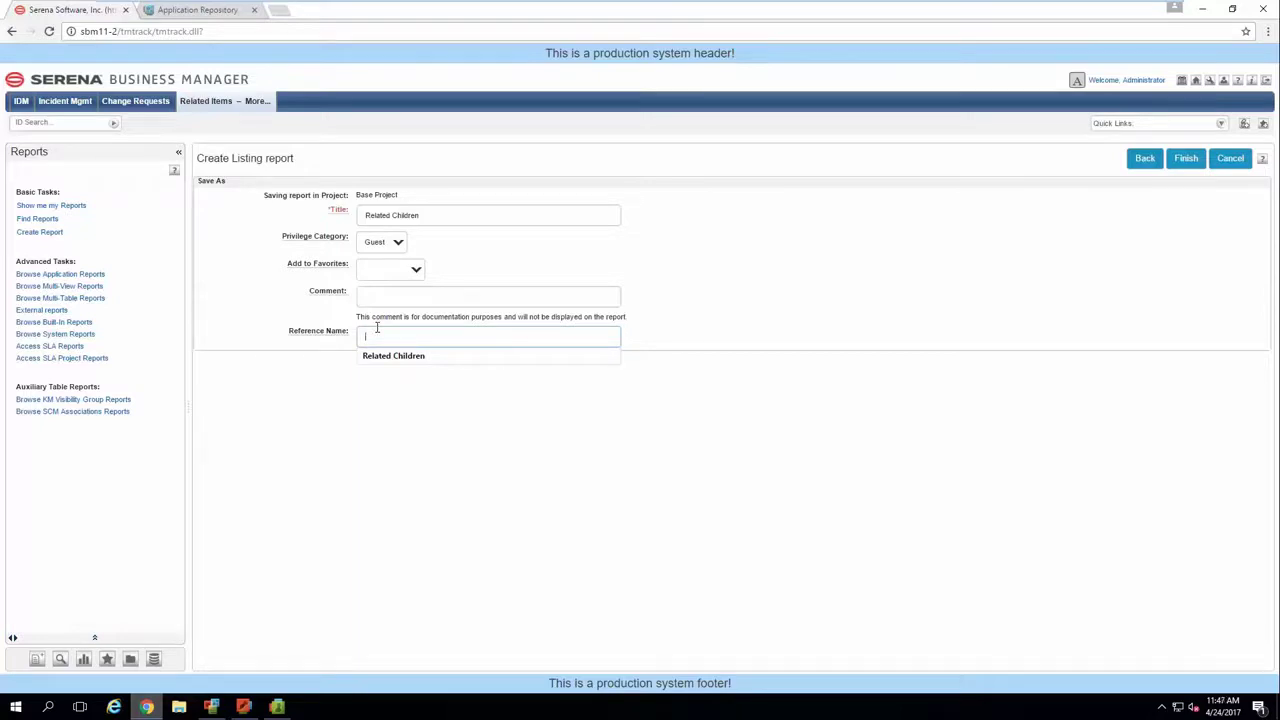
{"action": "left_click", "coordinate": [449, 356]}
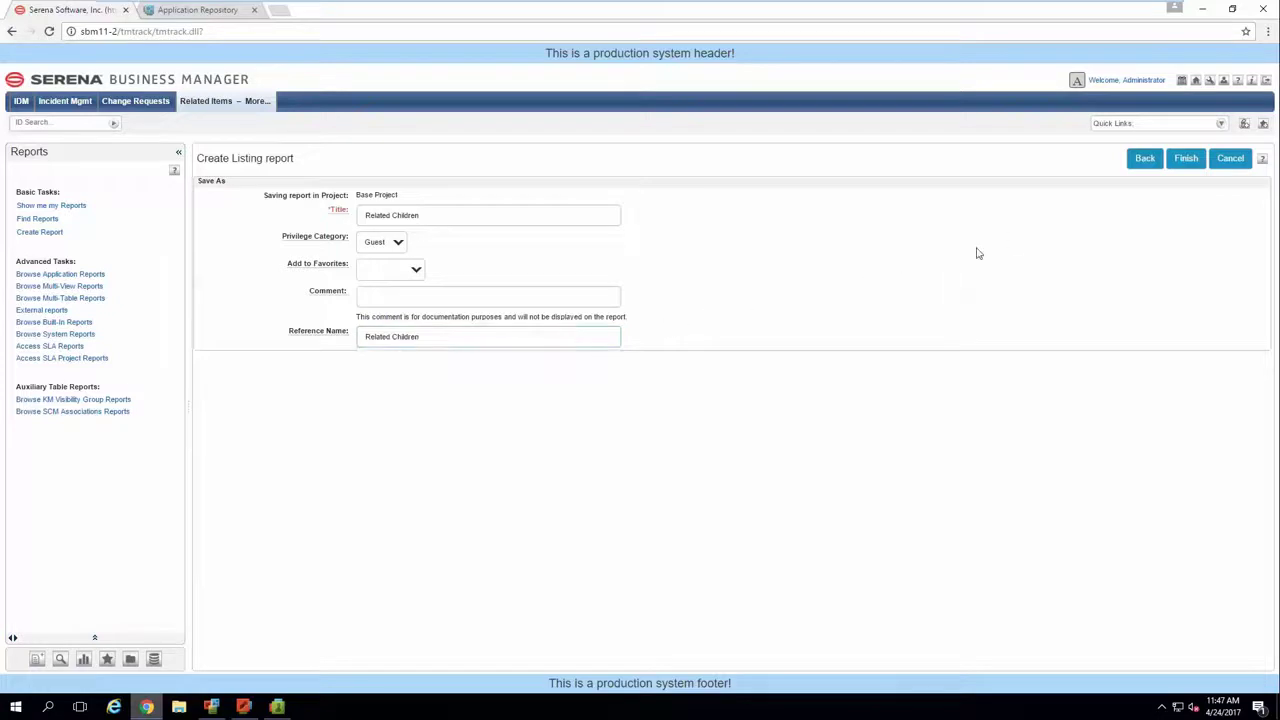
{"action": "left_click", "coordinate": [1186, 160]}
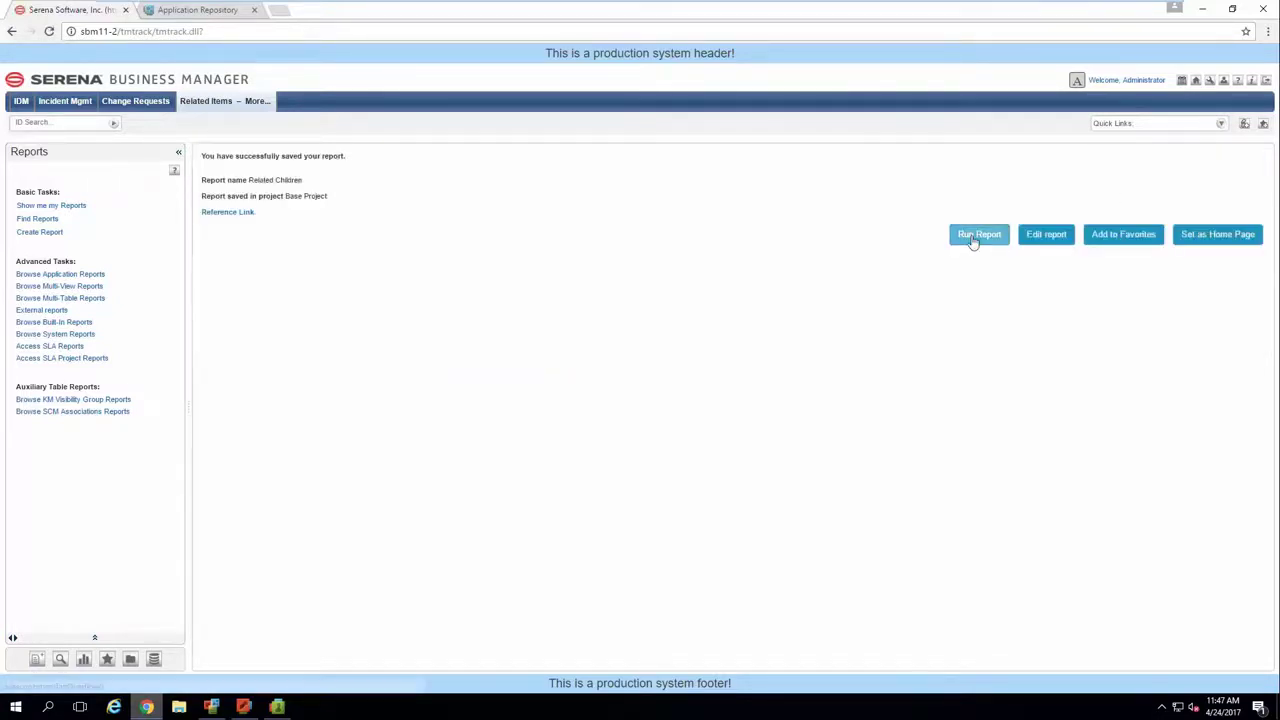
Copy the reference link URL of the saved Related Children report.
{"action": "left_click", "coordinate": [218, 216]}
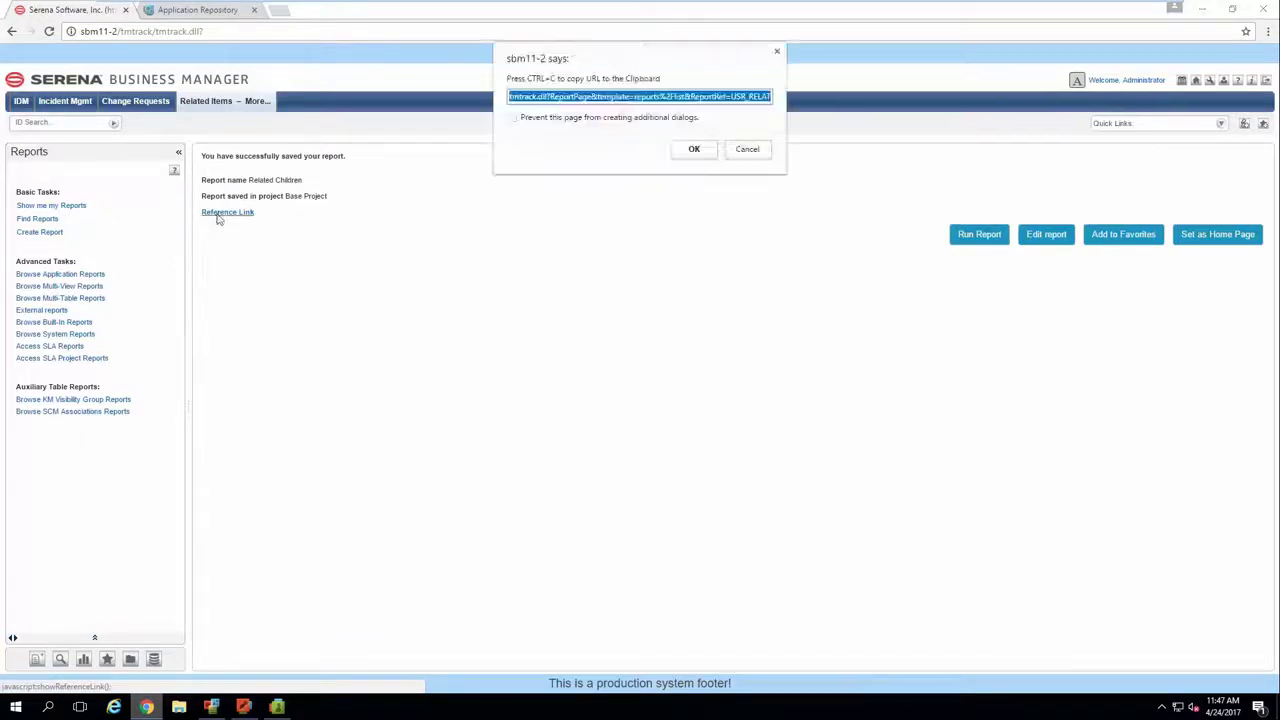
{"action": "right_click", "coordinate": [559, 101]}
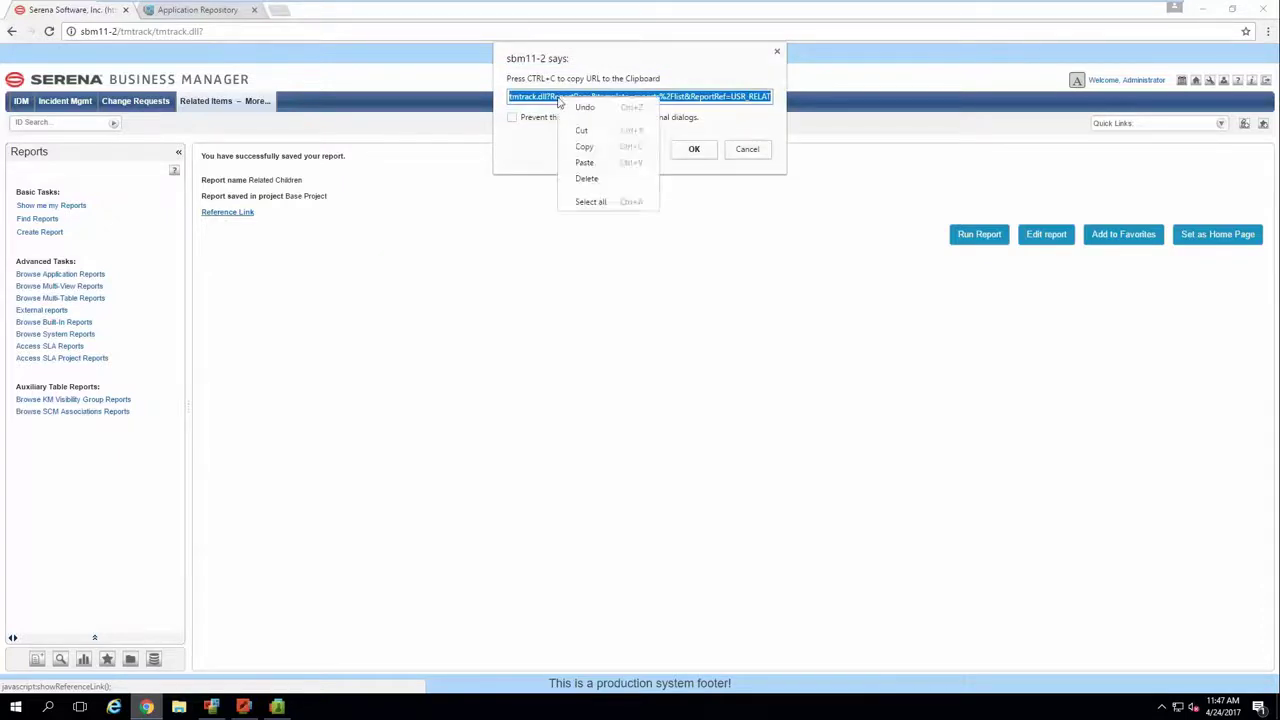
{"action": "left_click", "coordinate": [586, 147]}
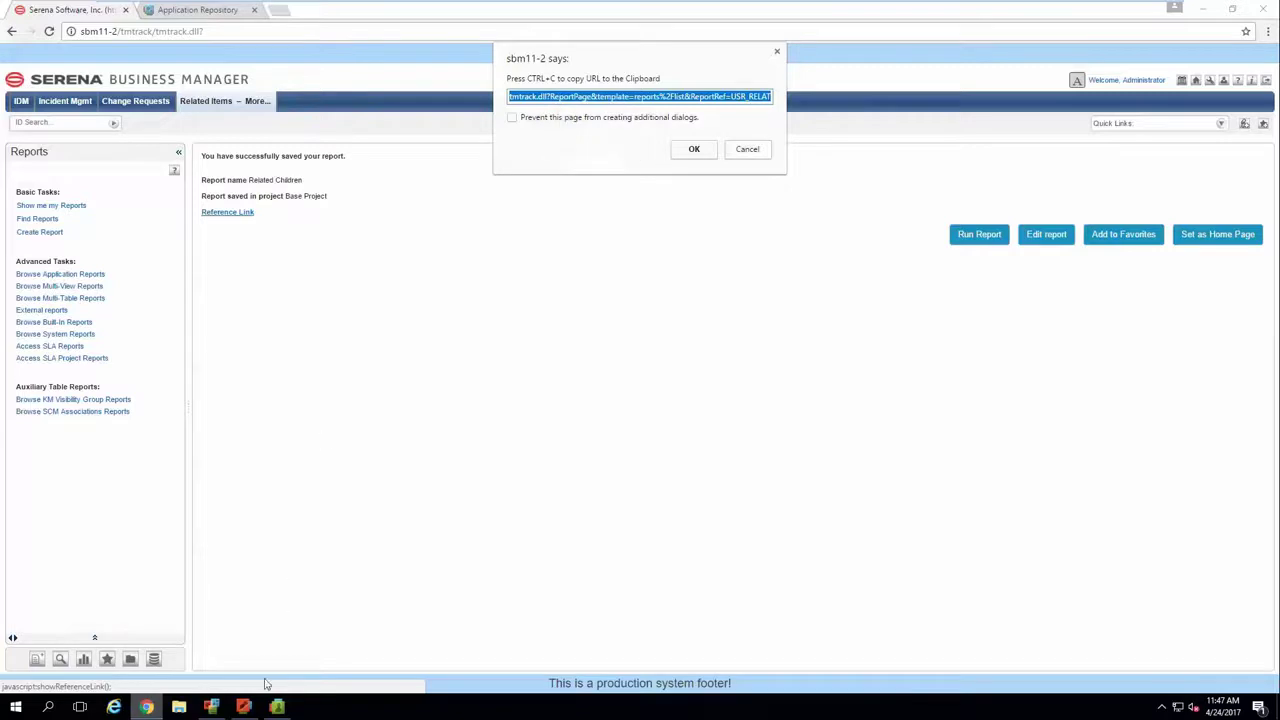
Switch to SBM Composer and configure the Embedded Report widget with the User Workspace Reference Link type, using the copied Related Children link.
{"action": "left_click", "coordinate": [243, 706]}
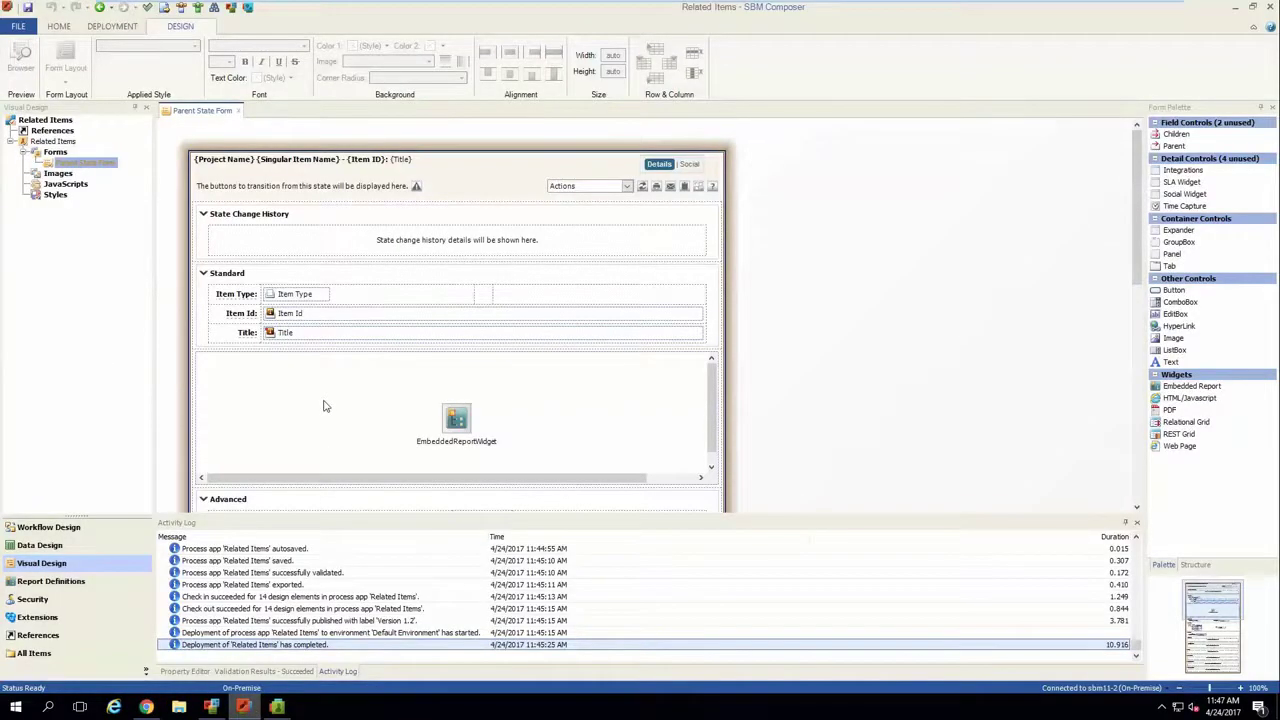
{"action": "left_click", "coordinate": [323, 406]}
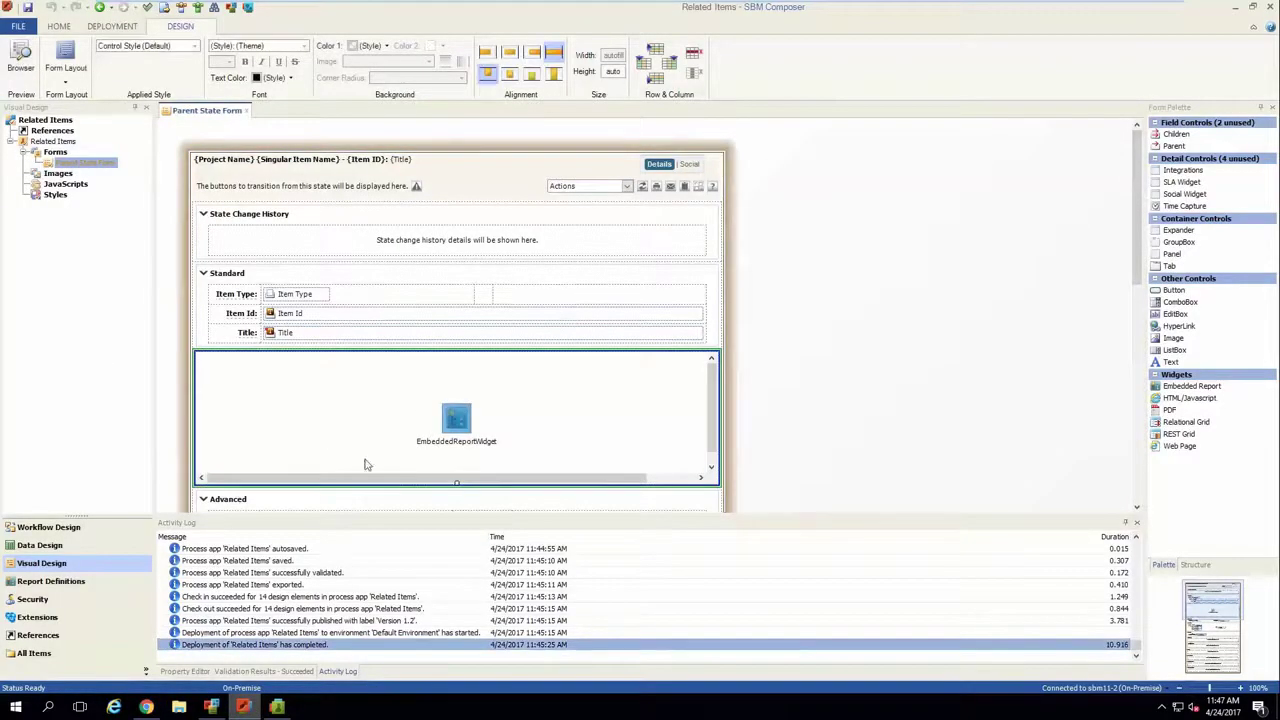
{"action": "left_click", "coordinate": [203, 672]}
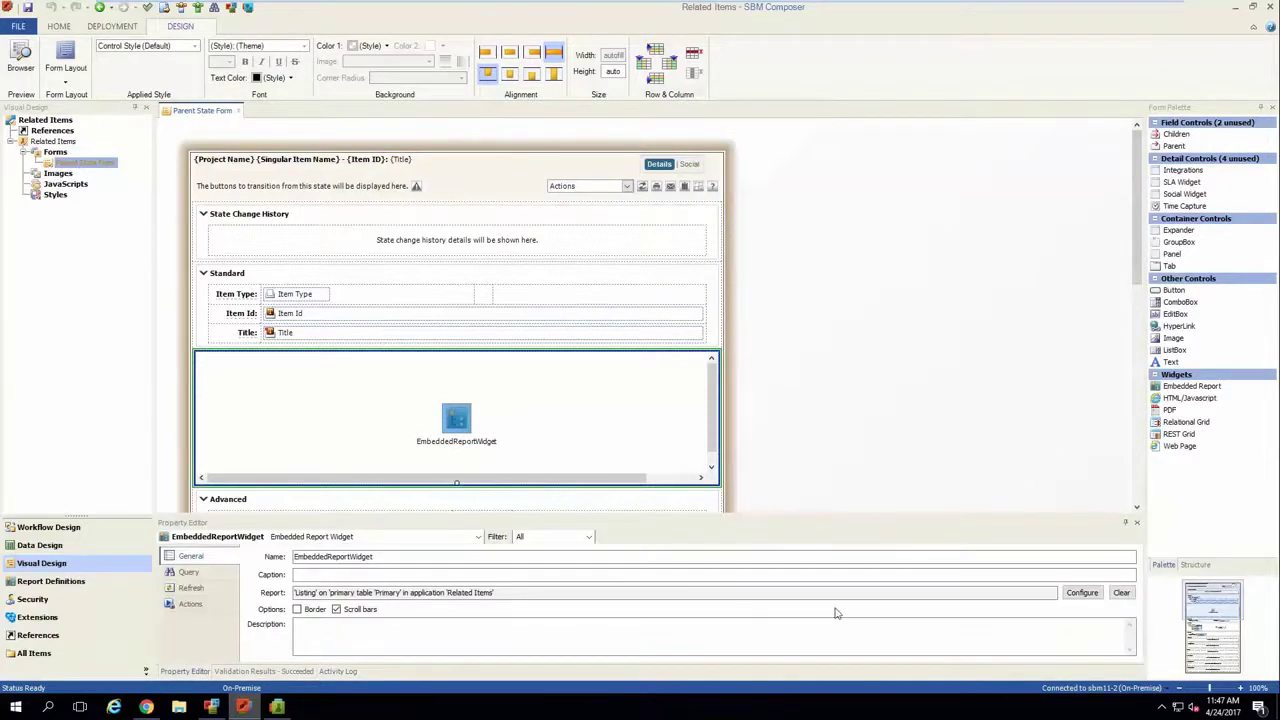
{"action": "left_click", "coordinate": [1080, 594]}
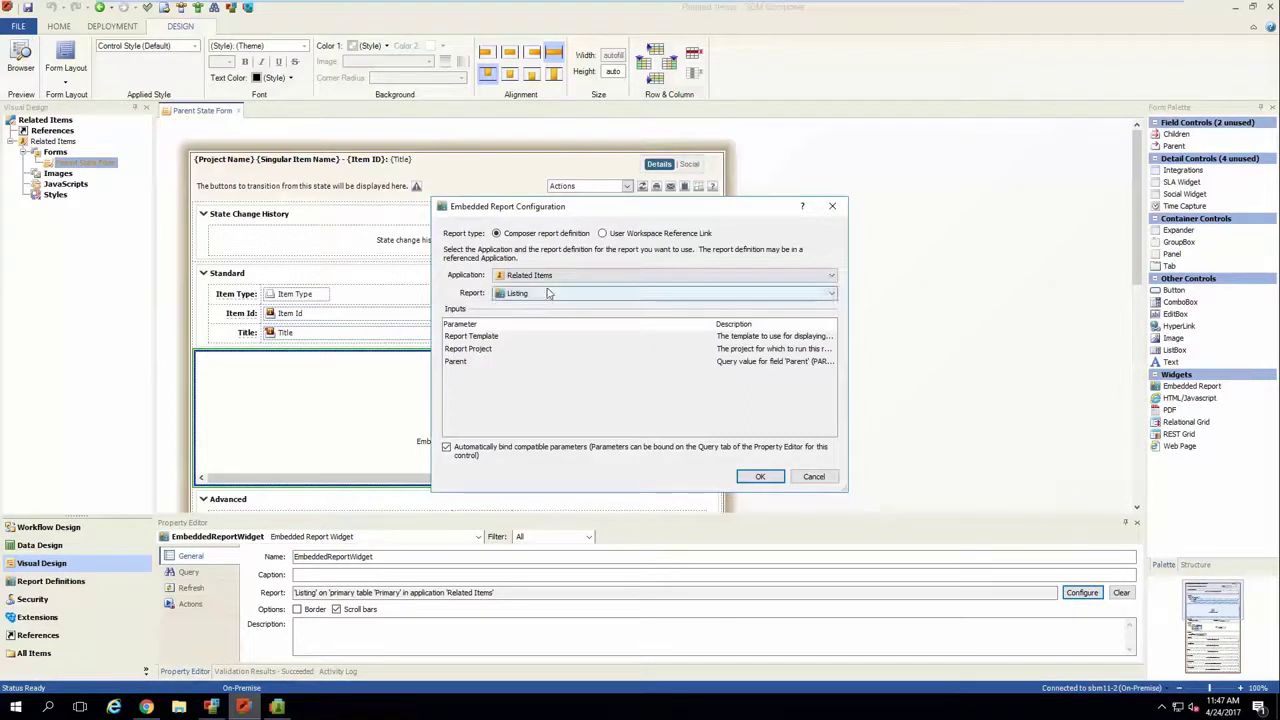
{"action": "left_click", "coordinate": [657, 237]}
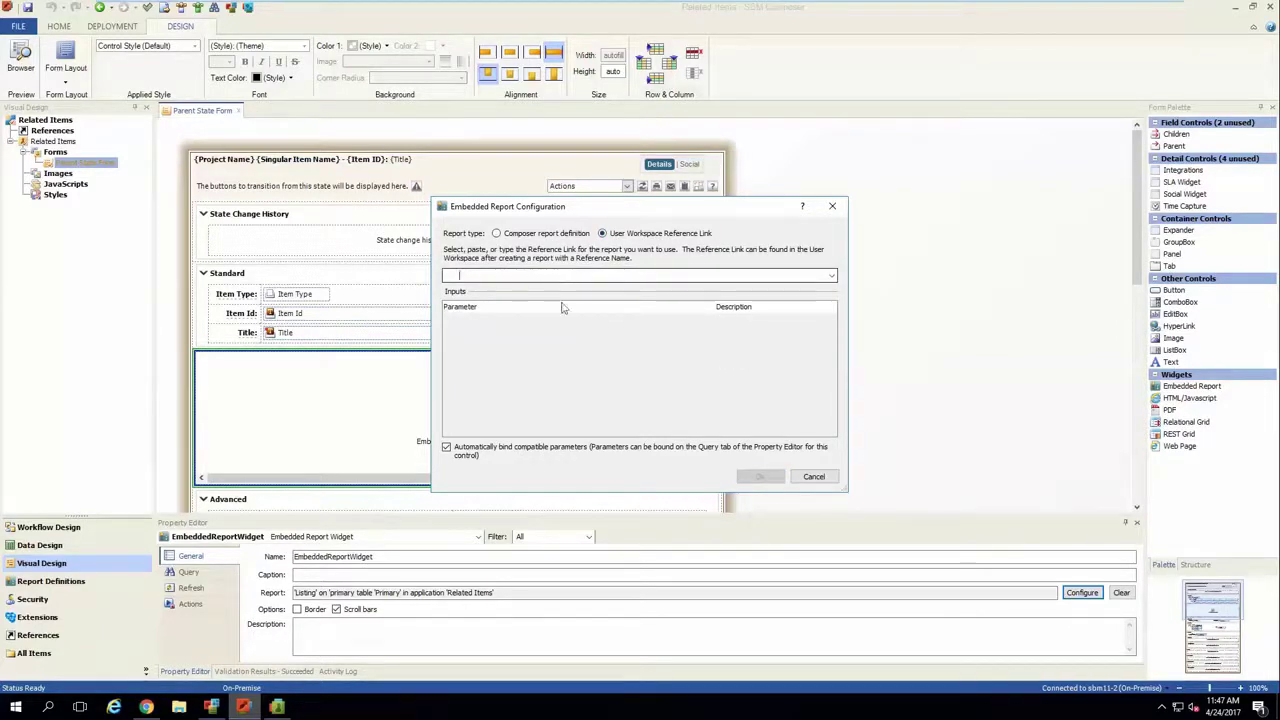
{"action": "key", "text": "ctrl+v"}
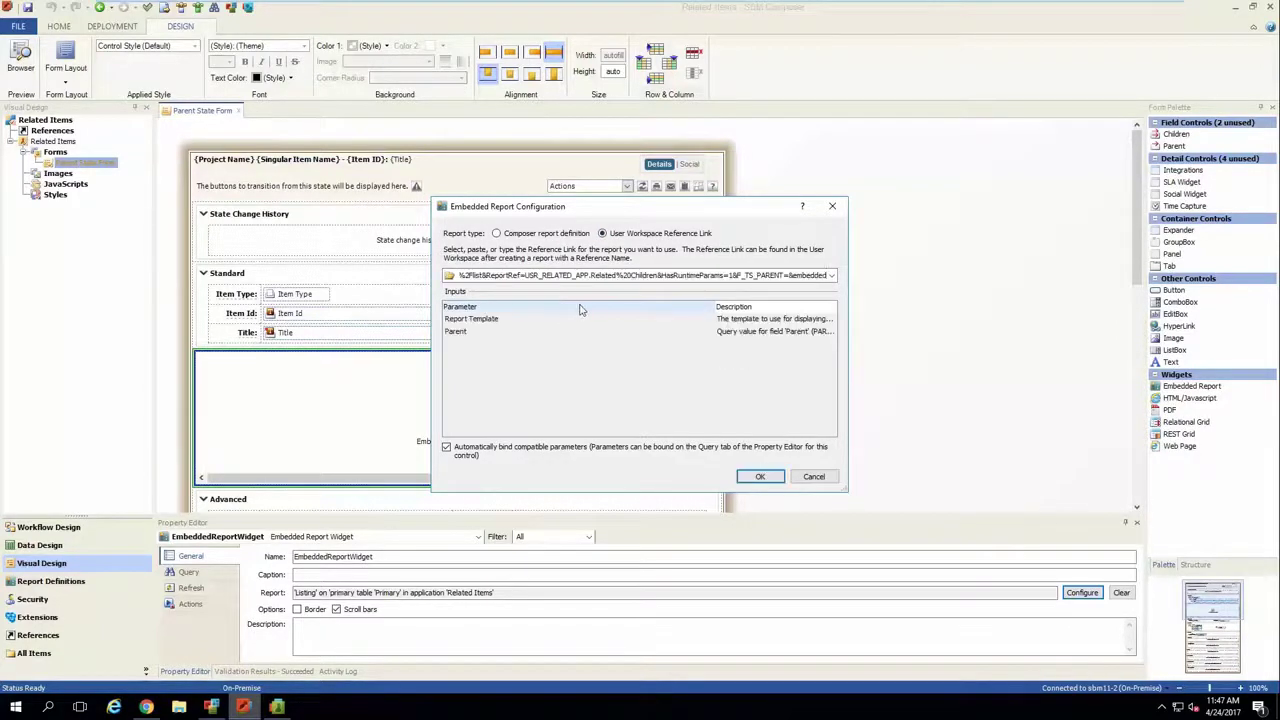
{"action": "left_click", "coordinate": [757, 477]}
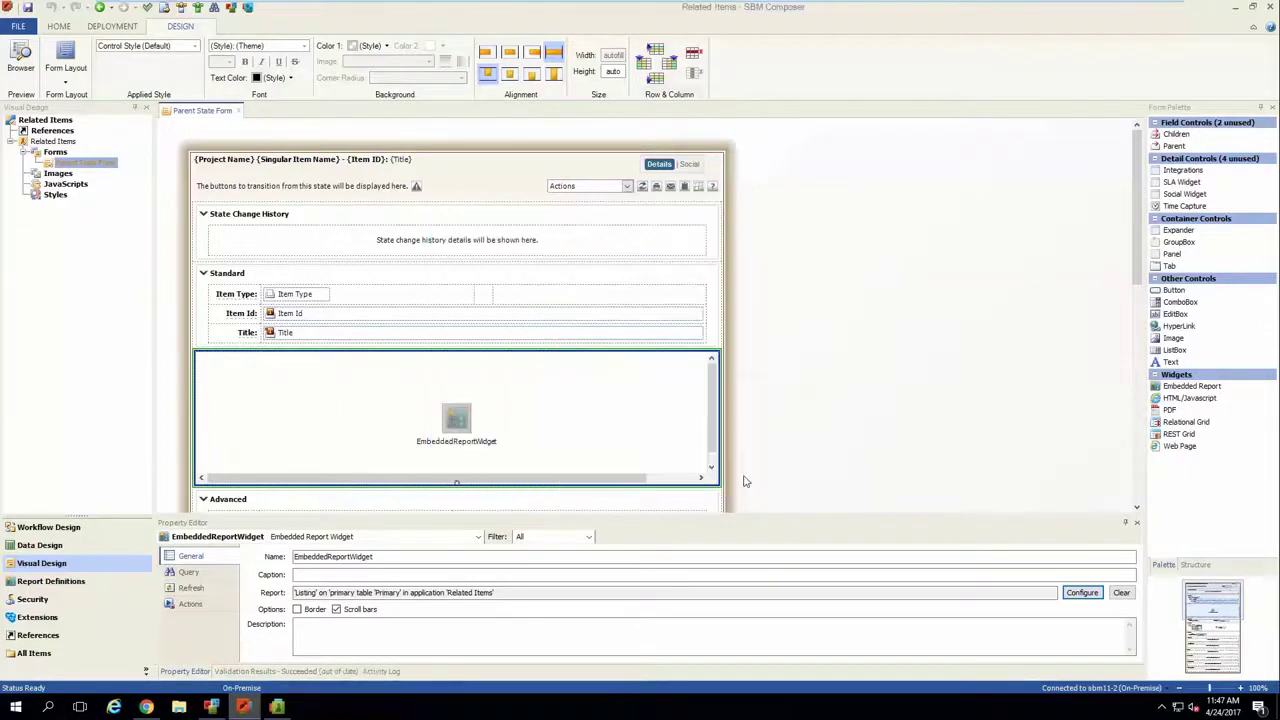
Set the embedded report widget's TS_PARENT query parameter to {_RecordId} and add another Embedded Report widget below it.
{"action": "left_click", "coordinate": [217, 573]}
{"action": "left_click_drag", "start_coordinate": [386, 576], "coordinate": [210, 562]}
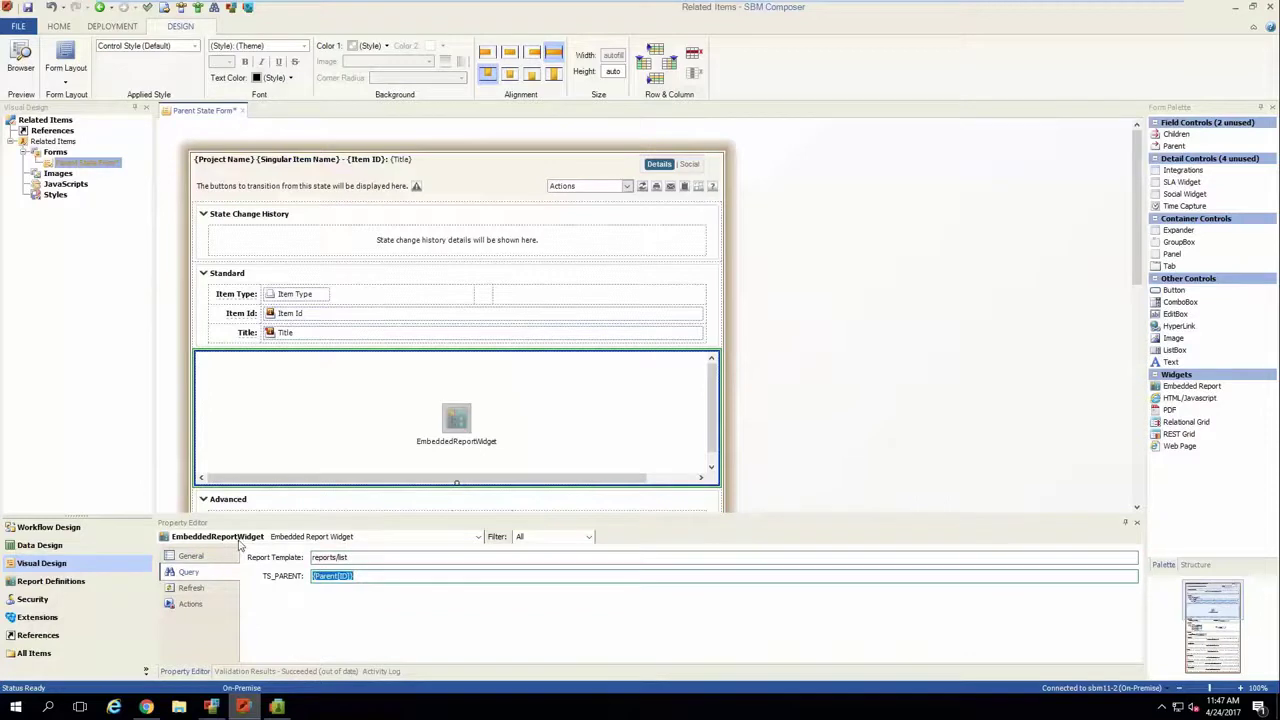
{"action": "type", "text": "{_"}
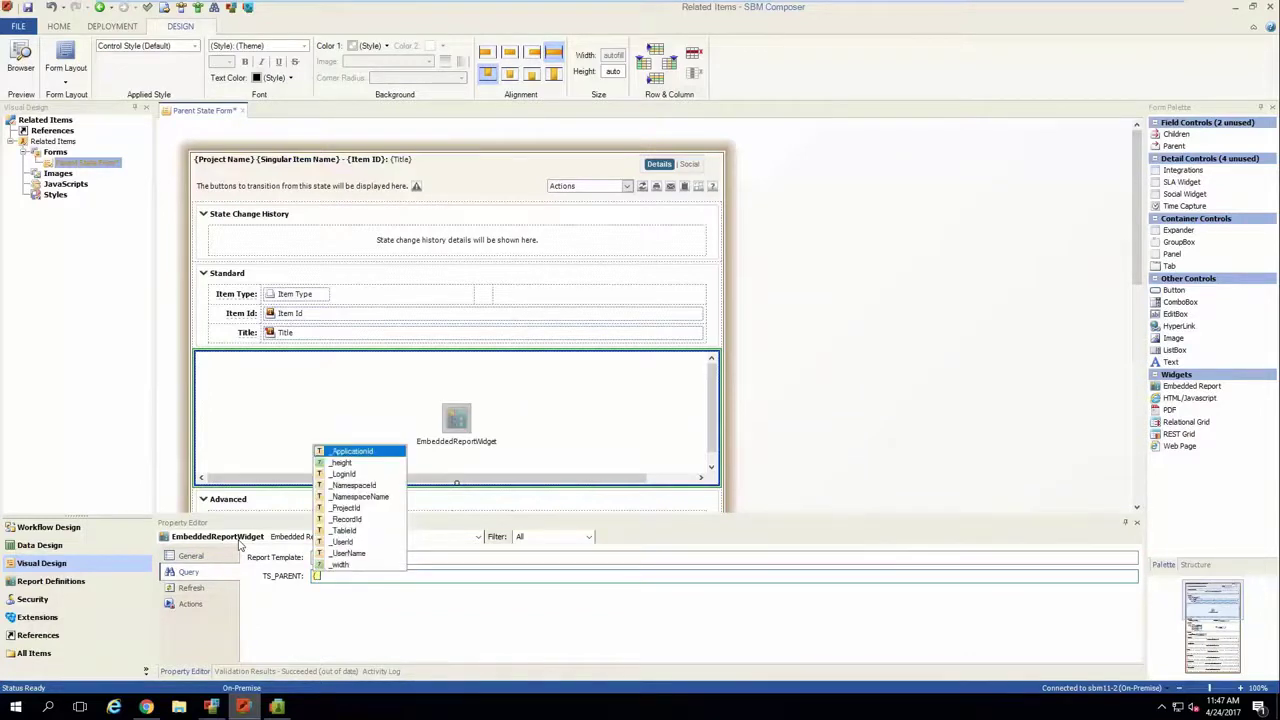
{"action": "left_click", "coordinate": [357, 520]}
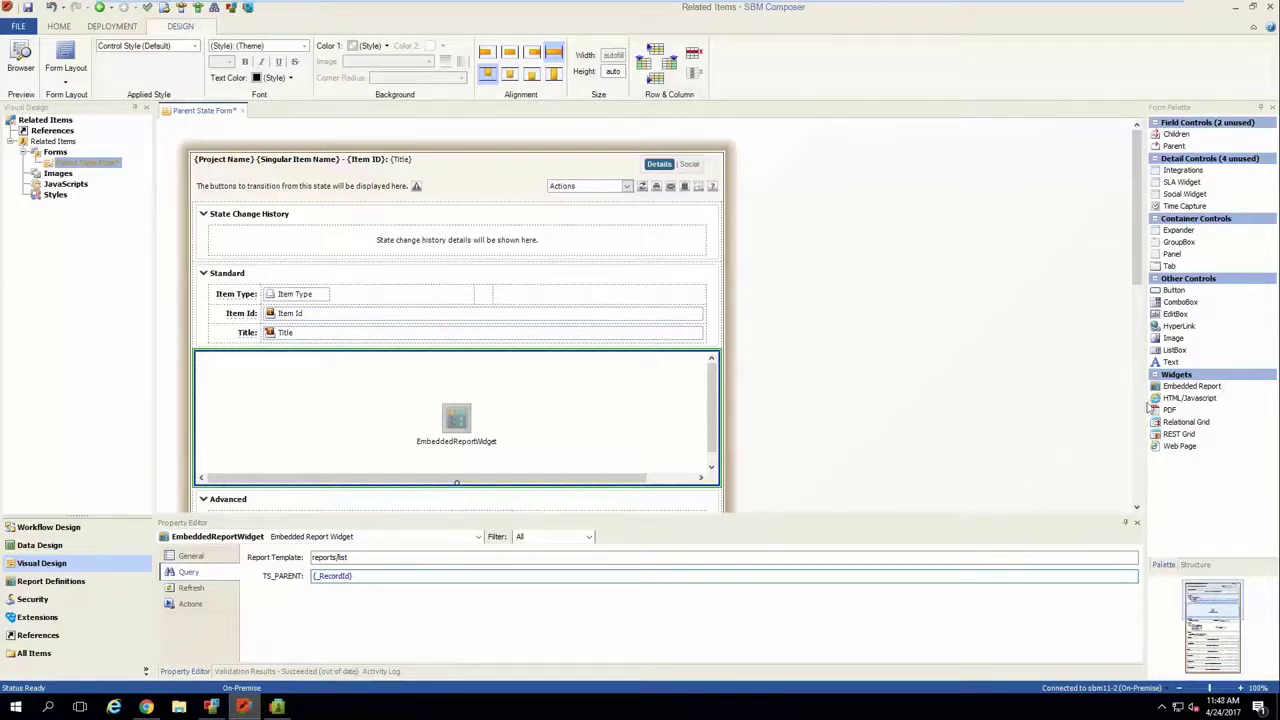
{"action": "left_click_drag", "start_coordinate": [1193, 392], "coordinate": [512, 490]}
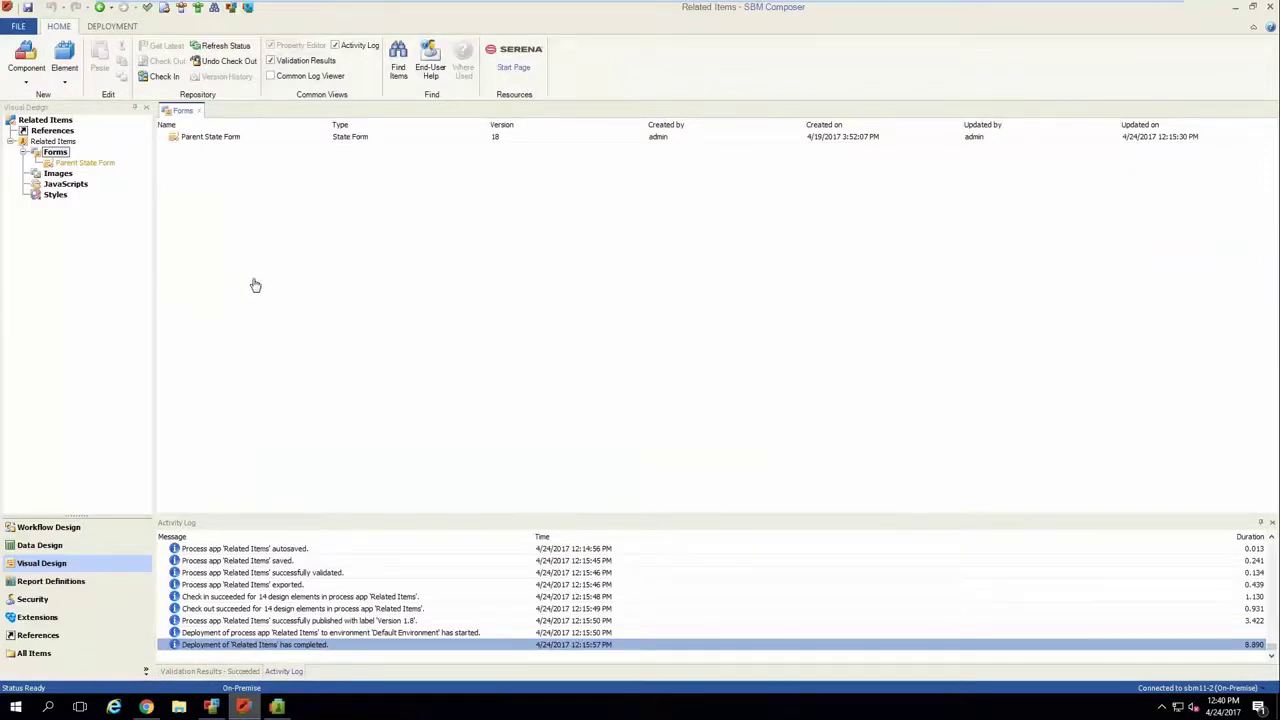
Open Parent State Form and examine the Related Siblings widget's report setting and its TS_PARENT and TS_ISSUEID query parameters.
{"action": "left_click", "coordinate": [205, 140]}
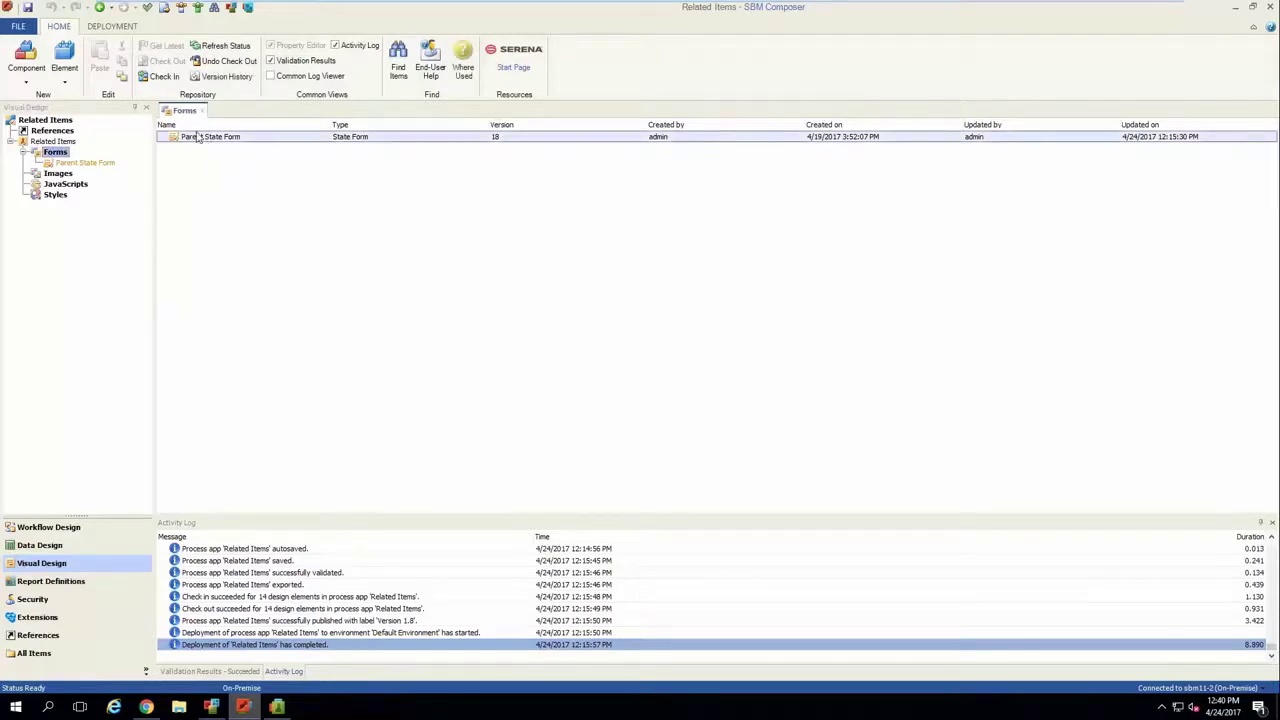
{"action": "double_click", "coordinate": [199, 137]}
{"action": "scroll", "coordinate": [371, 406], "scroll_direction": "down", "scroll_amount": 5}
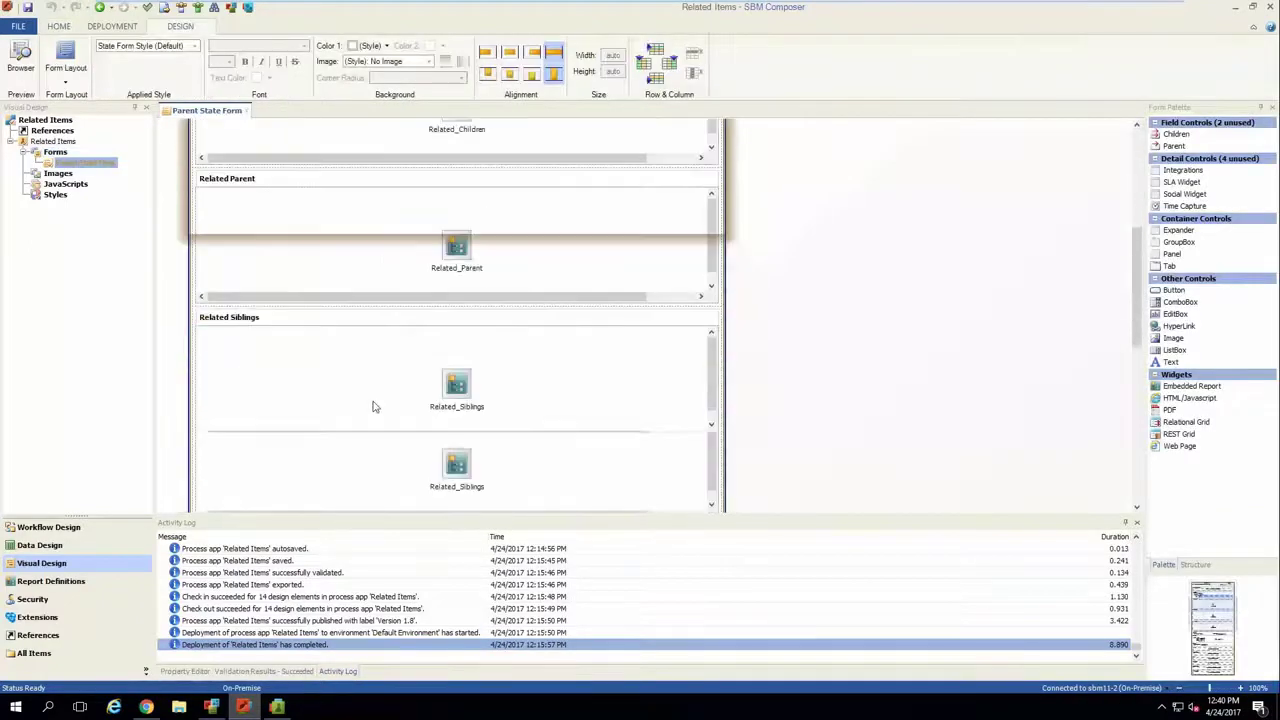
{"action": "left_click", "coordinate": [364, 403]}
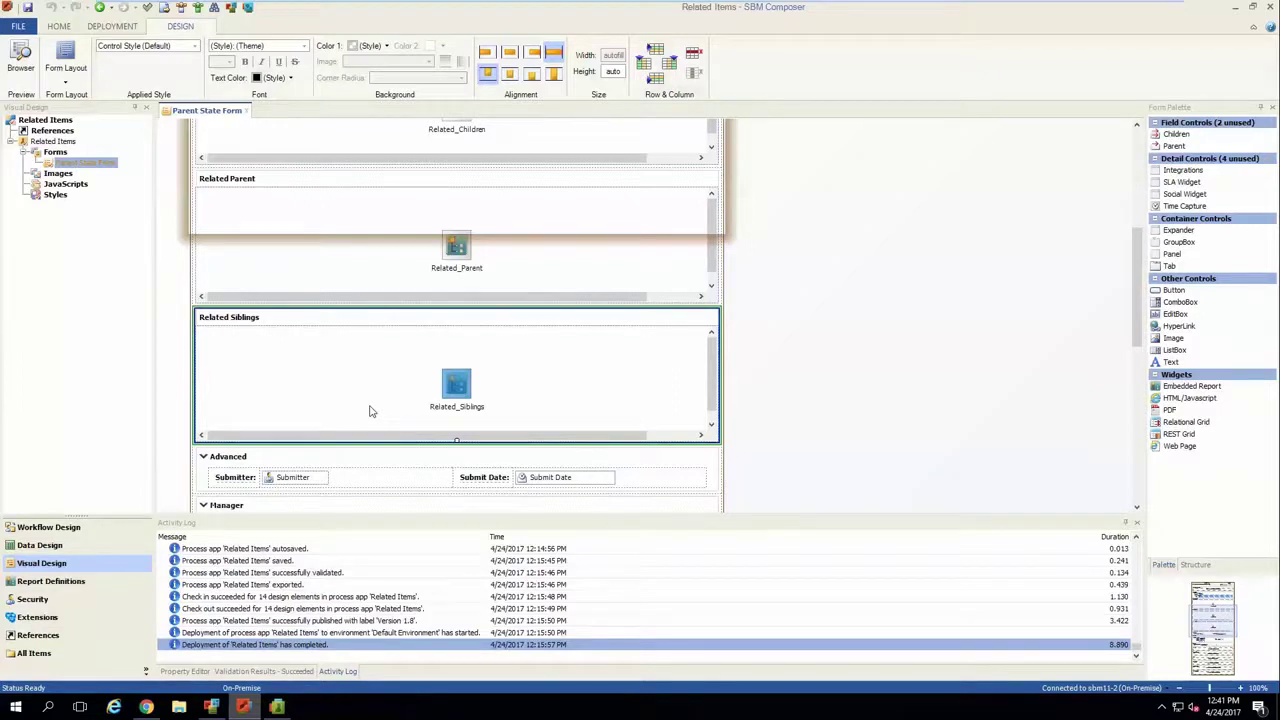
{"action": "left_click", "coordinate": [188, 671]}
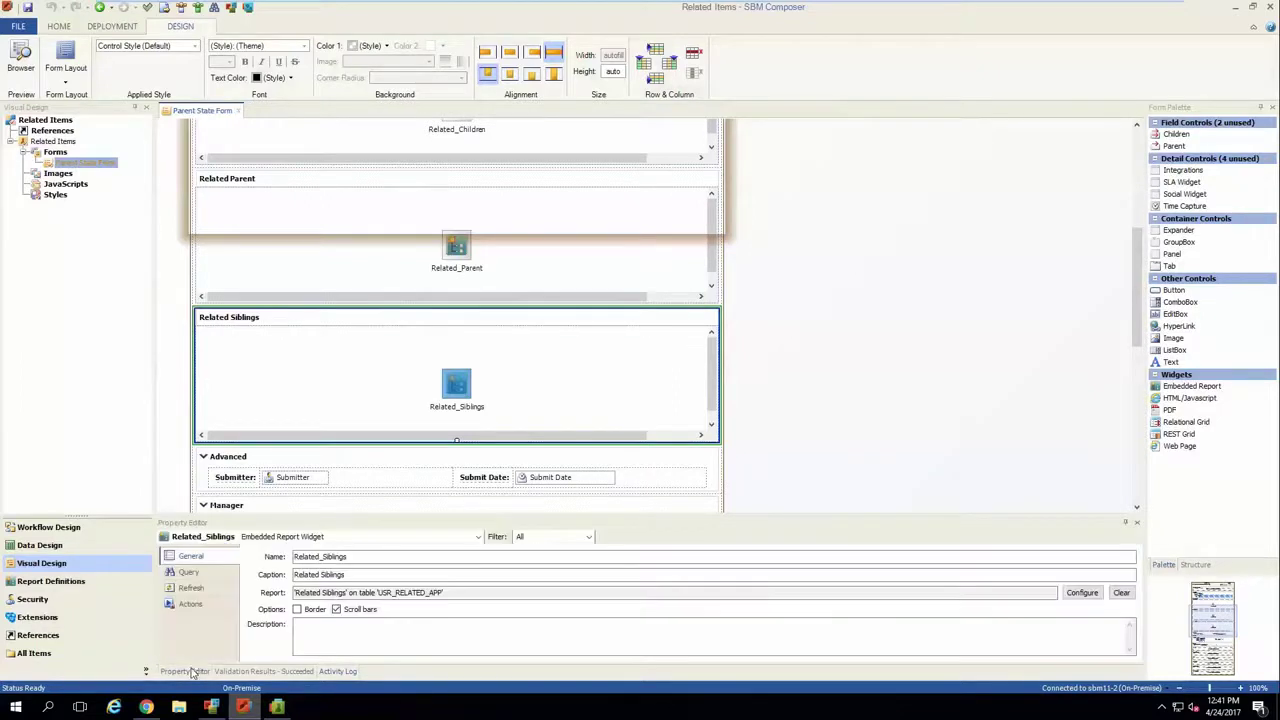
{"action": "left_click", "coordinate": [189, 572]}
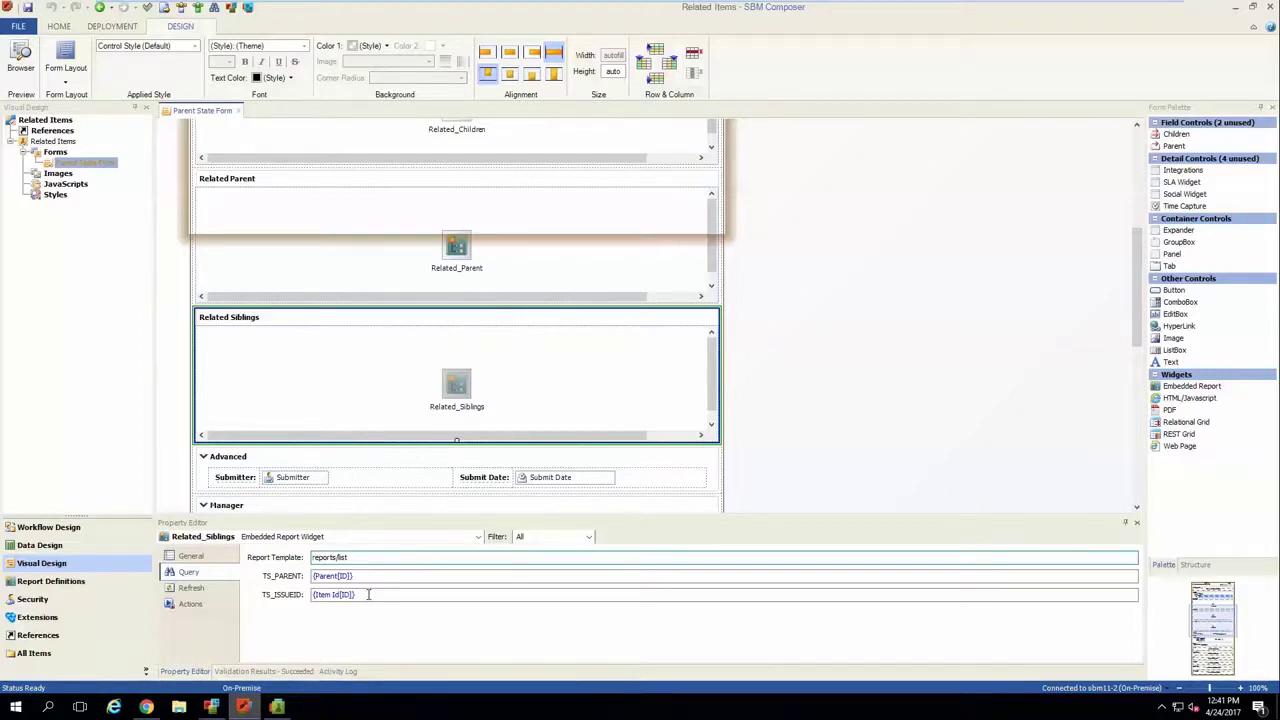
{"action": "left_click_drag", "start_coordinate": [368, 594], "coordinate": [302, 594]}
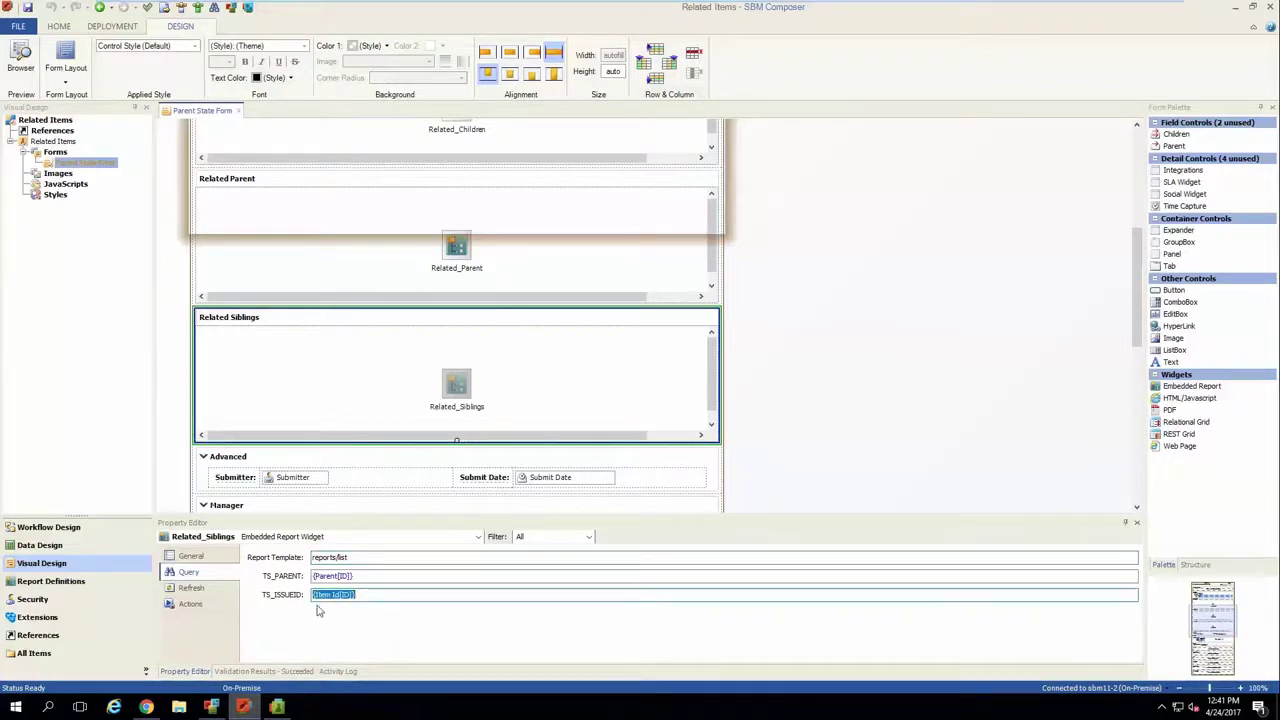
{"action": "left_click", "coordinate": [360, 594]}
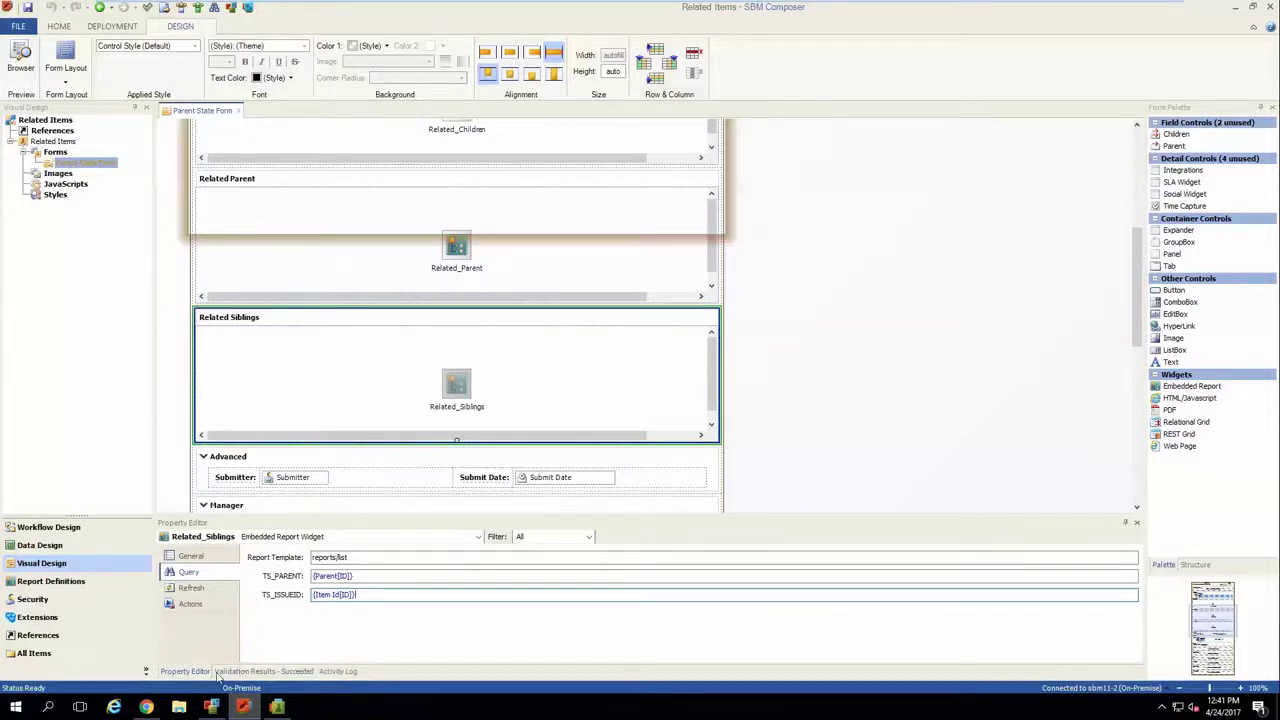
Switch to Serena Business Manager in the browser, submit a new Parent Project item titled Parent, and check its related item reports.
{"action": "left_click", "coordinate": [146, 706]}
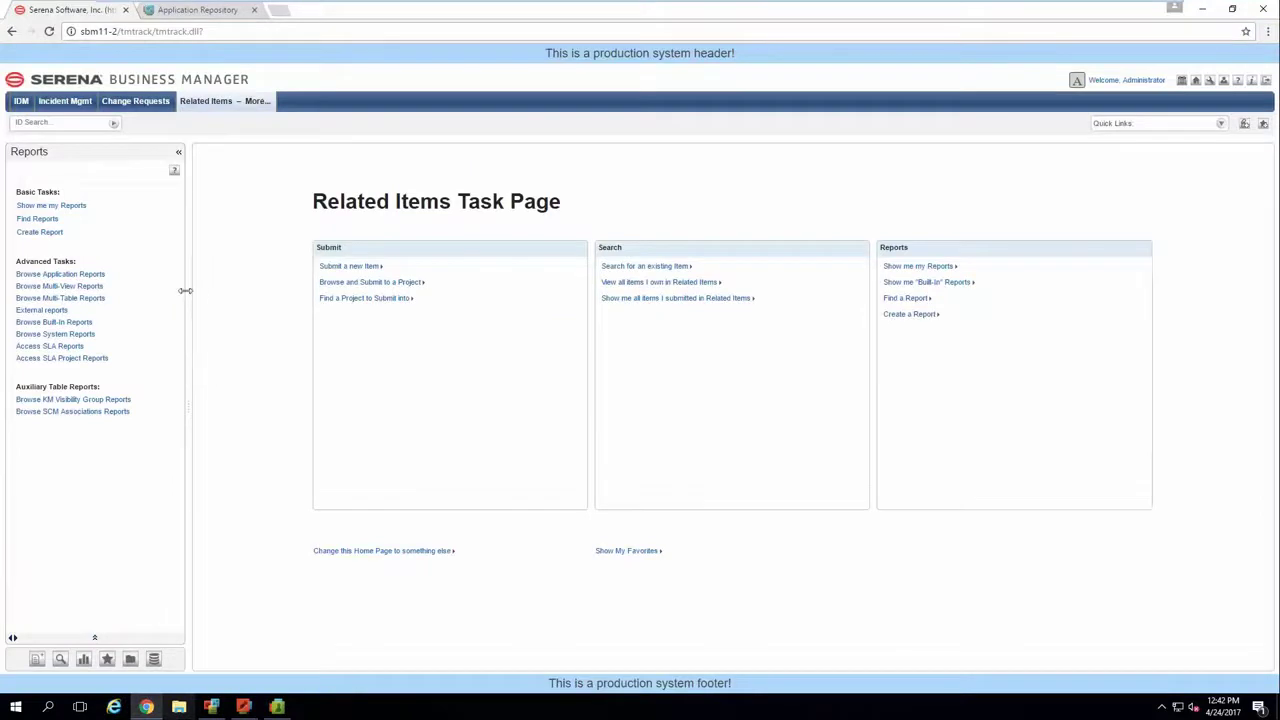
{"action": "left_click", "coordinate": [37, 659]}
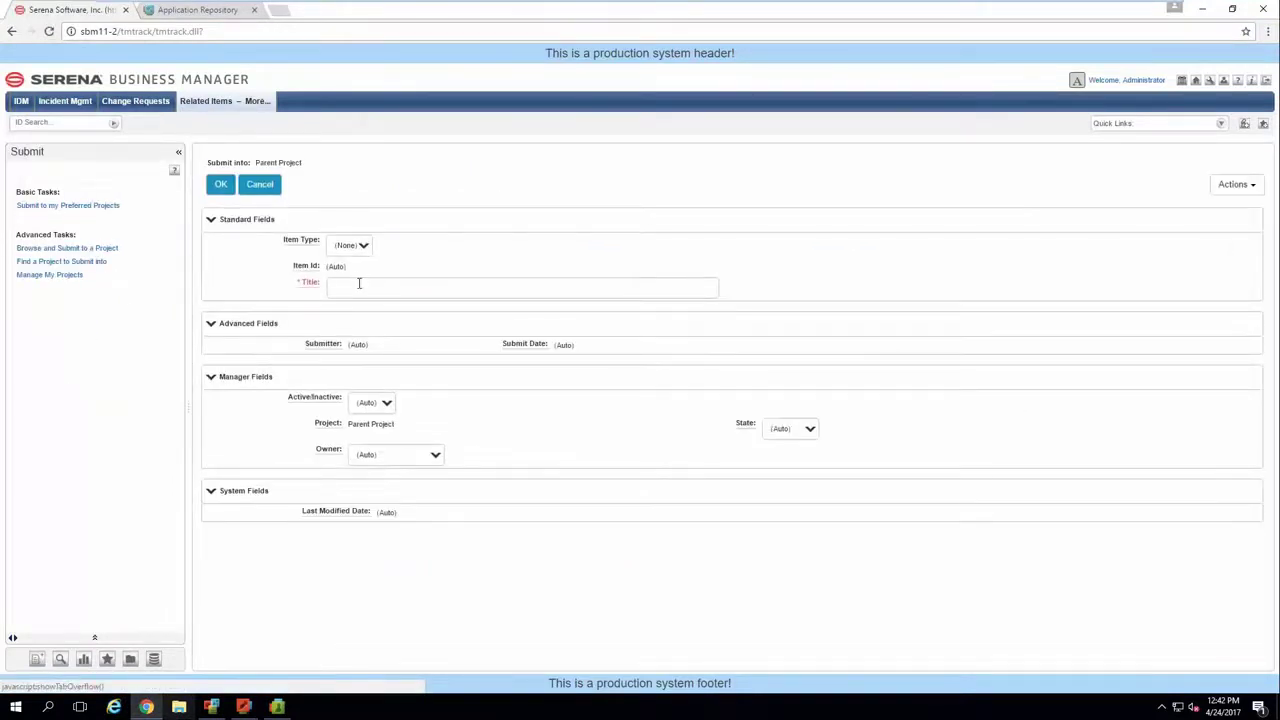
{"action": "left_click", "coordinate": [360, 283]}
{"action": "type", "text": "Parent"}
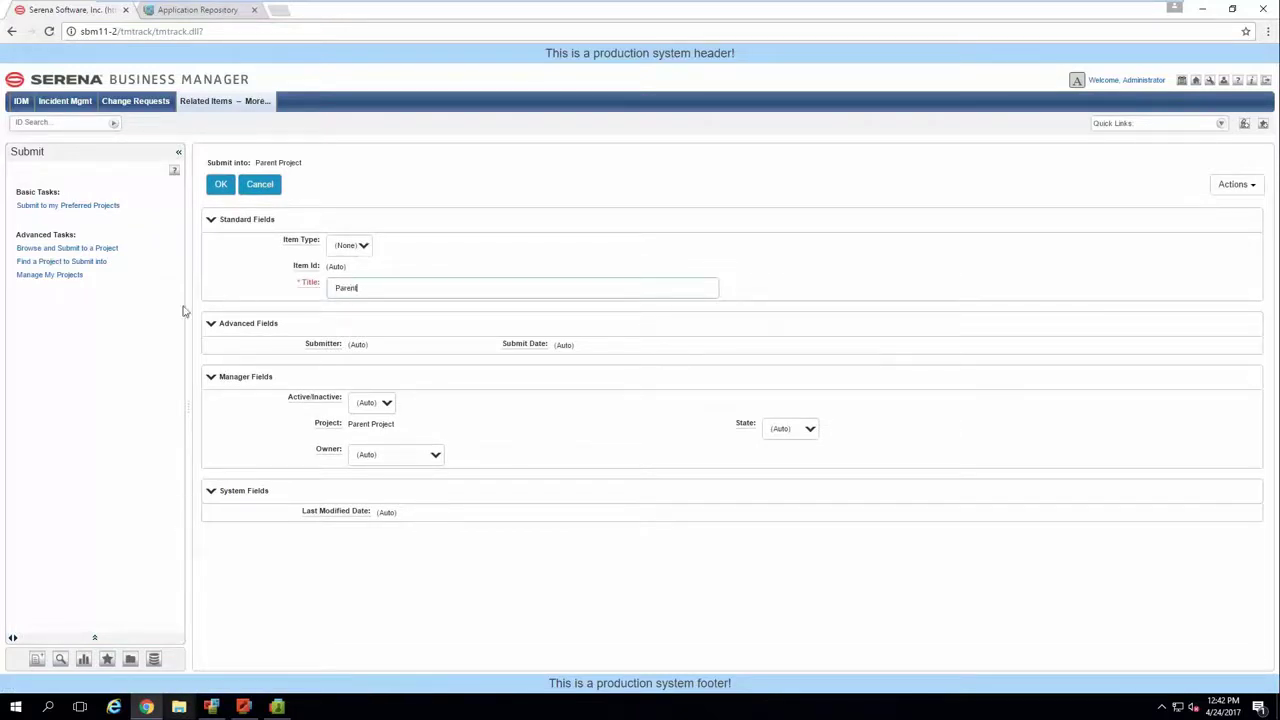
{"action": "left_click", "coordinate": [217, 185]}
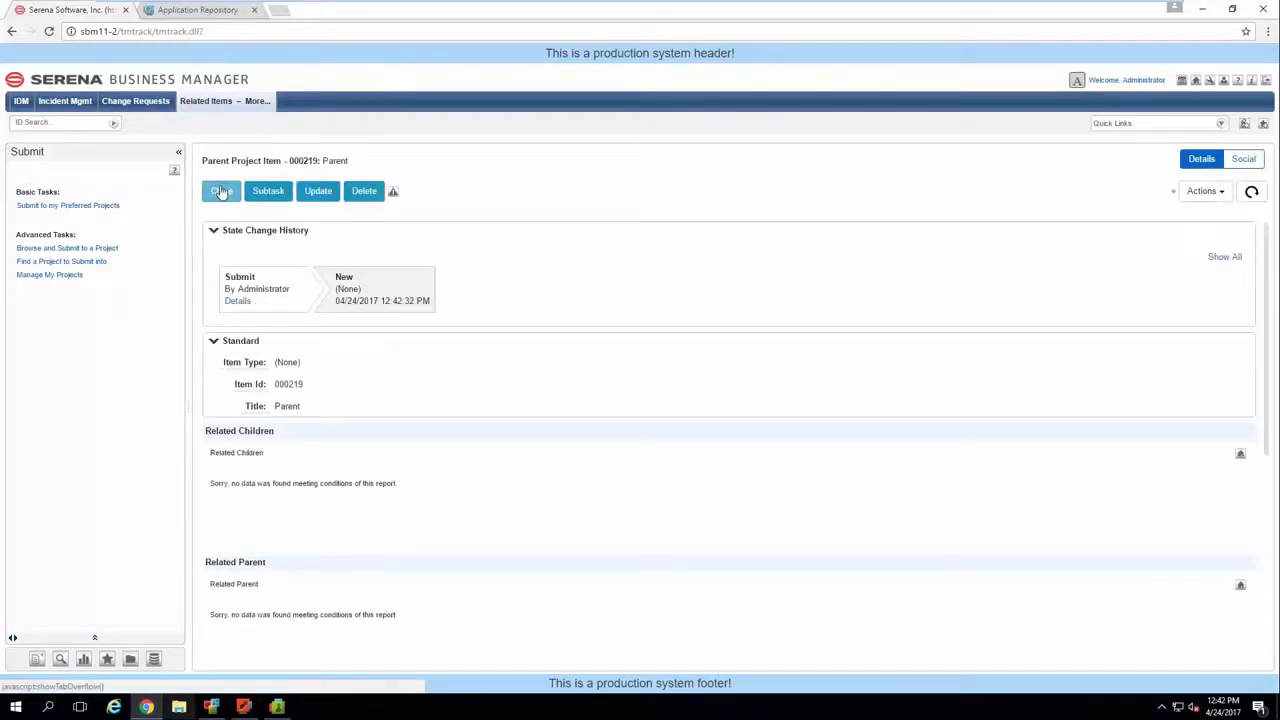
{"action": "scroll", "coordinate": [286, 277], "scroll_direction": "down", "scroll_amount": 3}
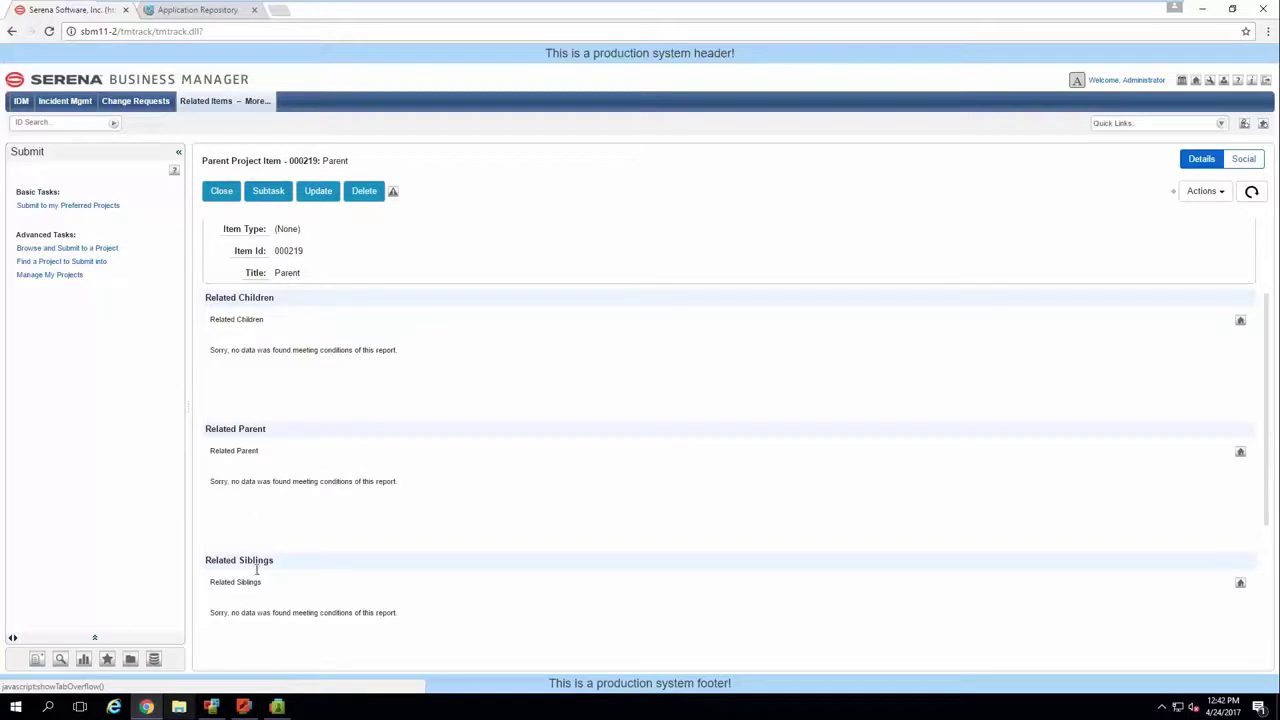
{"action": "scroll", "coordinate": [240, 448], "scroll_direction": "up", "scroll_amount": 3}
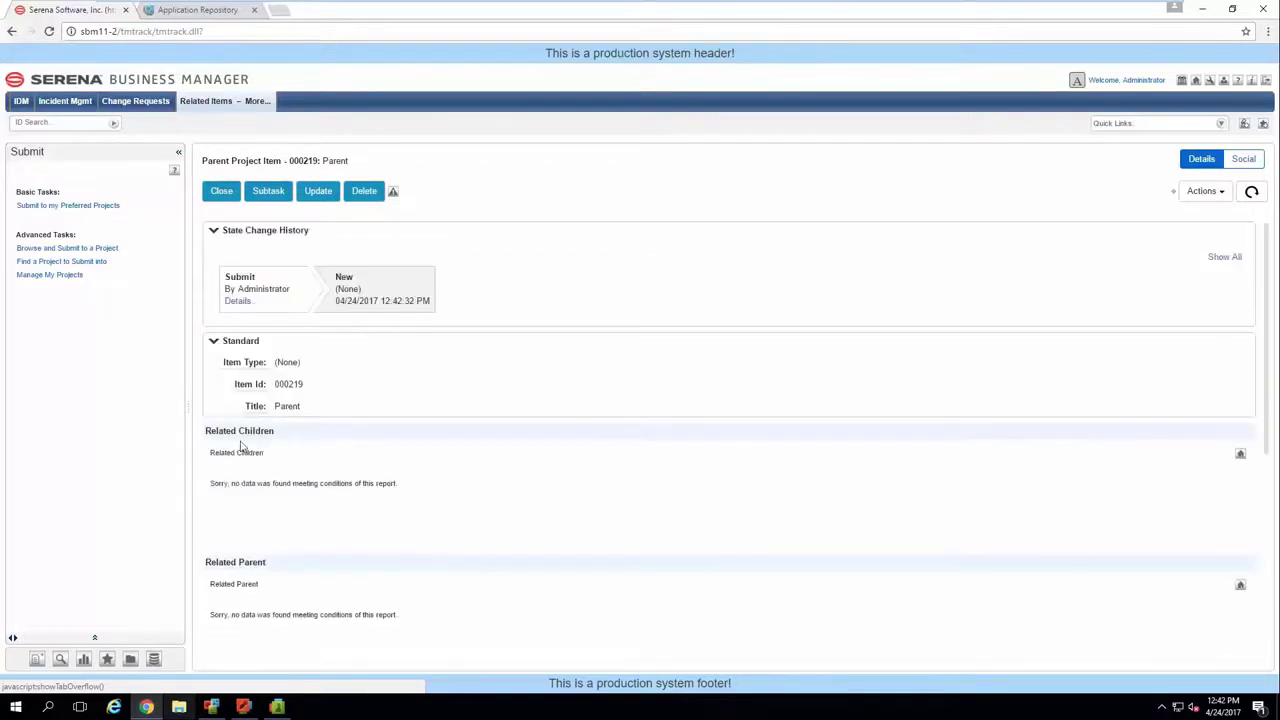
Create a subtask of the Parent item titled Child 1.
{"action": "left_click", "coordinate": [269, 192]}
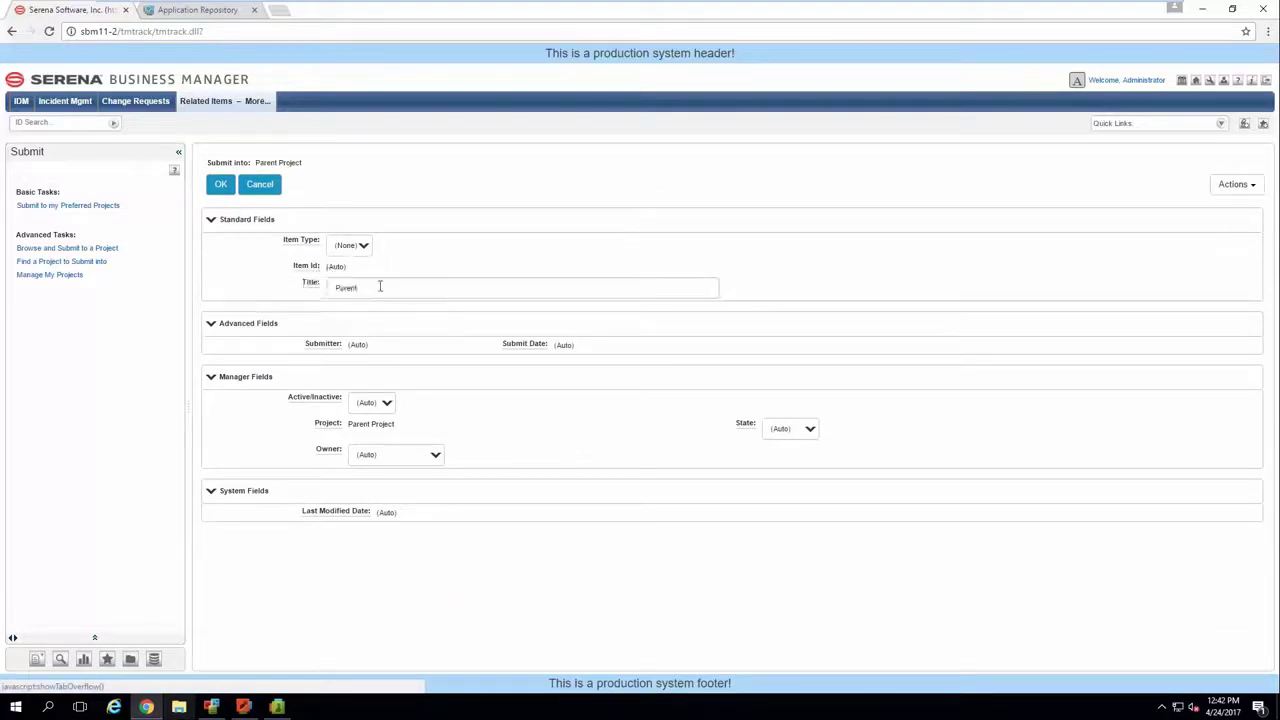
{"action": "left_click", "coordinate": [393, 288]}
{"action": "left_click_drag", "start_coordinate": [393, 288], "coordinate": [196, 282]}
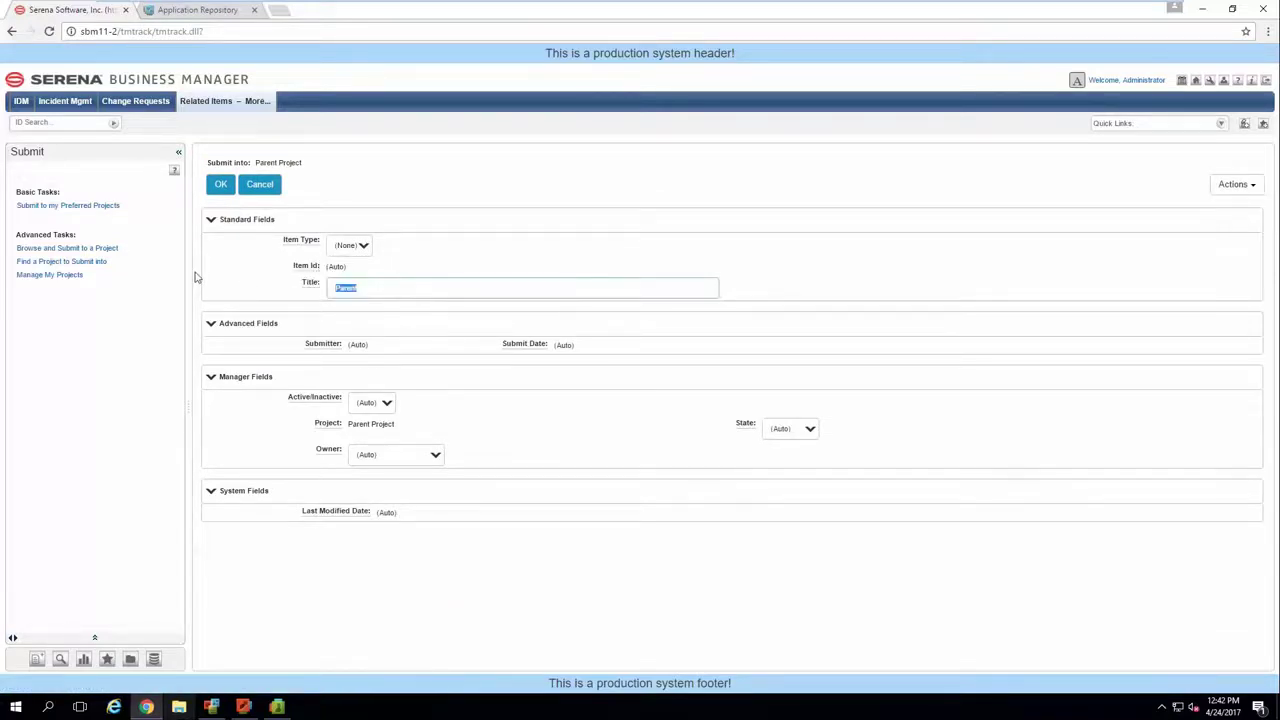
{"action": "type", "text": "Child"}
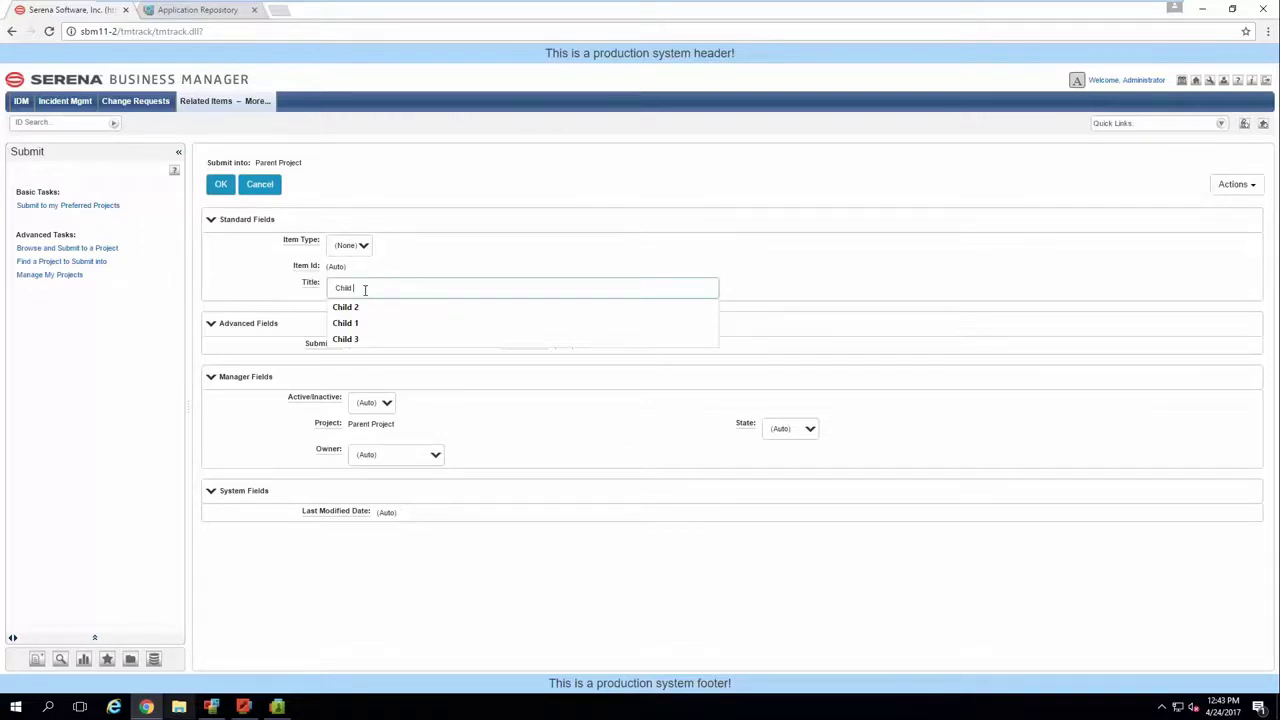
{"action": "type", "text": "1"}
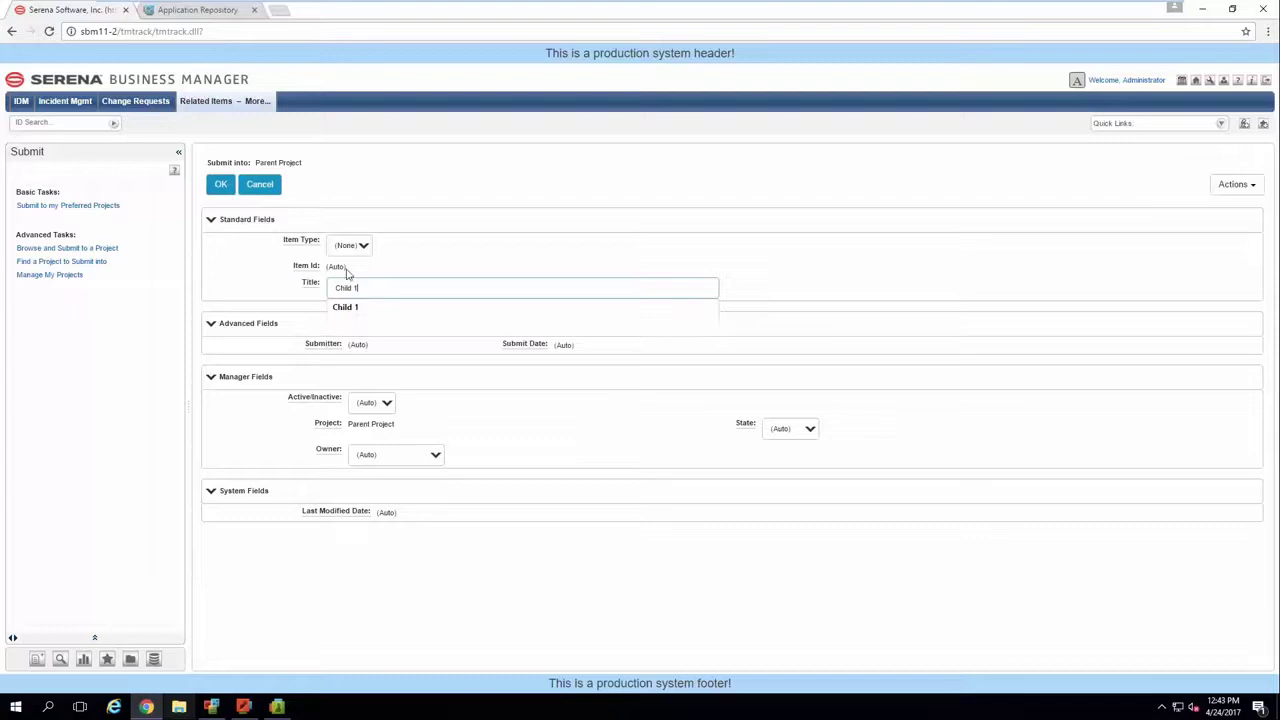
{"action": "left_click", "coordinate": [220, 187]}
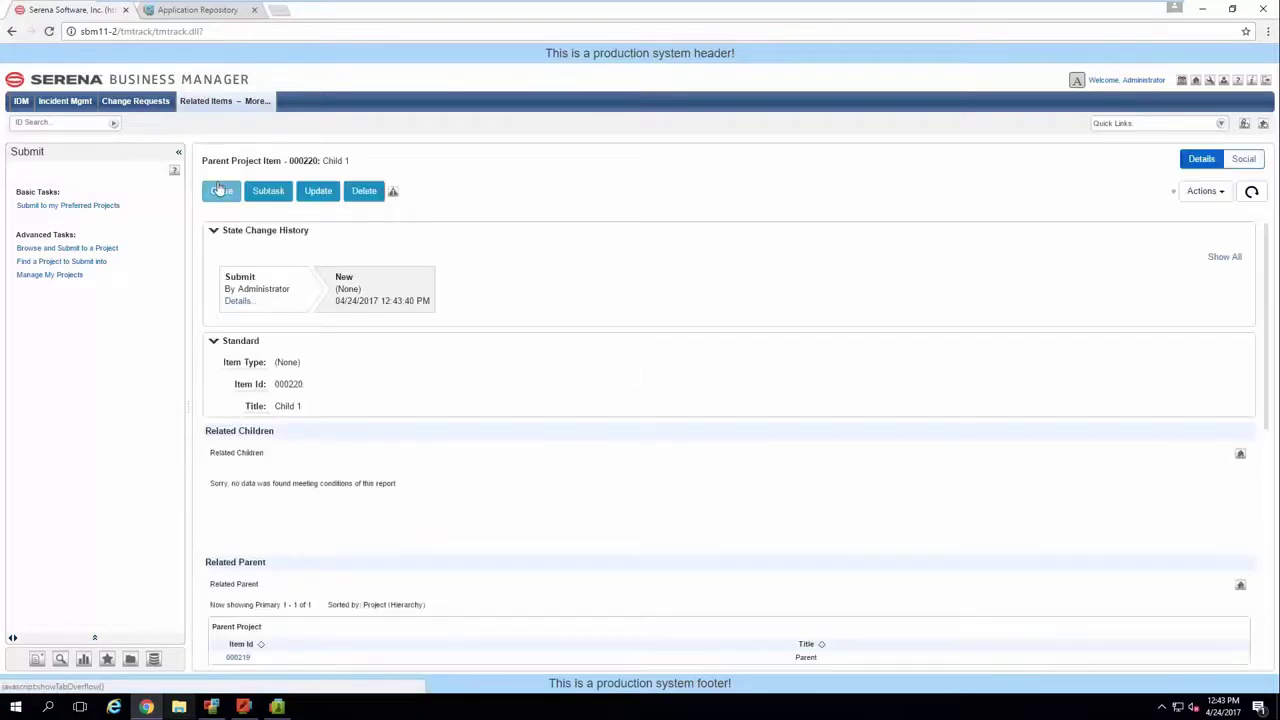
Examine the related item reports on Child 1, and open the parent item from Related Parent to check its Related Children report.
{"action": "scroll", "coordinate": [297, 257], "scroll_direction": "down", "scroll_amount": 1}
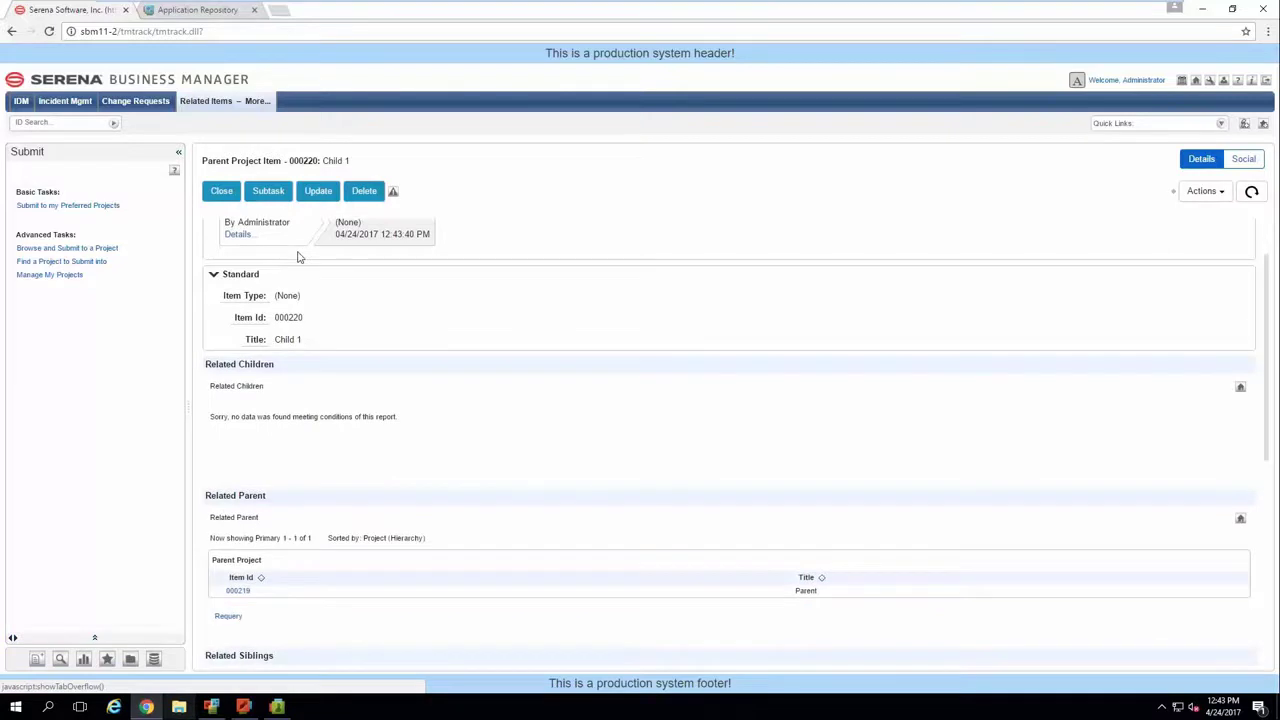
{"action": "scroll", "coordinate": [300, 257], "scroll_direction": "up", "scroll_amount": 1}
{"action": "scroll", "coordinate": [305, 362], "scroll_direction": "down", "scroll_amount": 2}
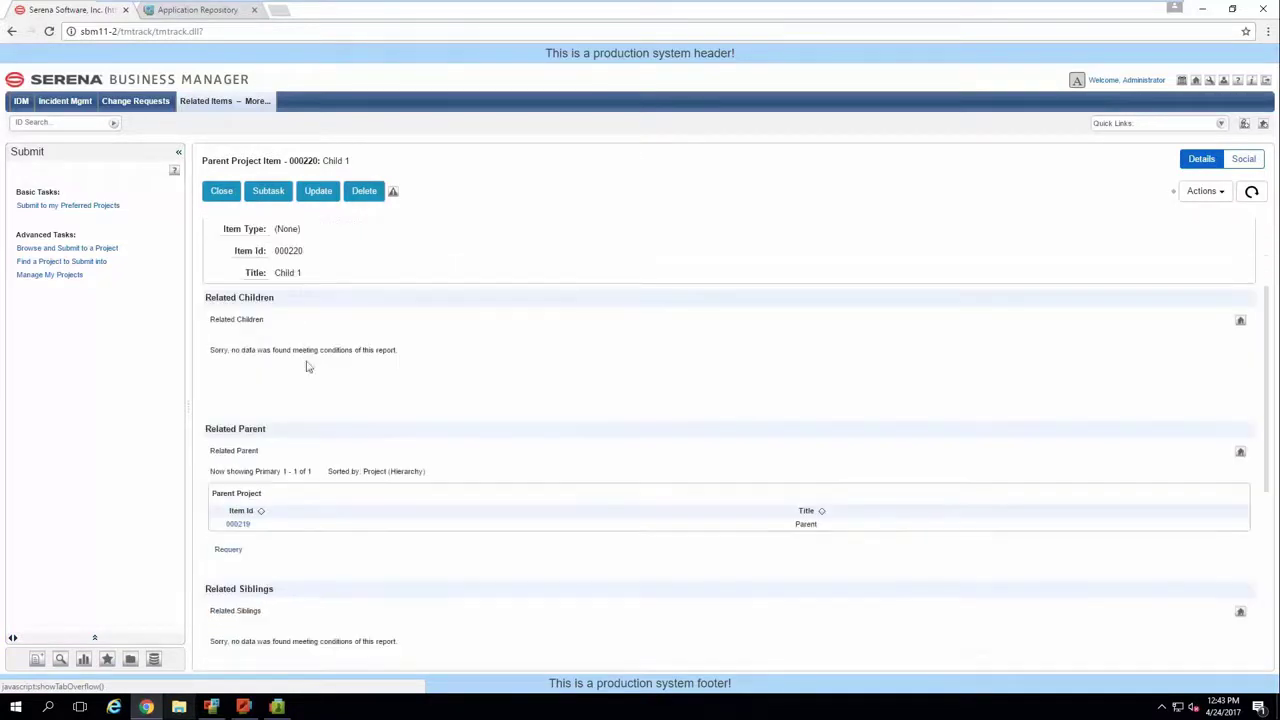
{"action": "scroll", "coordinate": [276, 465], "scroll_direction": "down", "scroll_amount": 1}
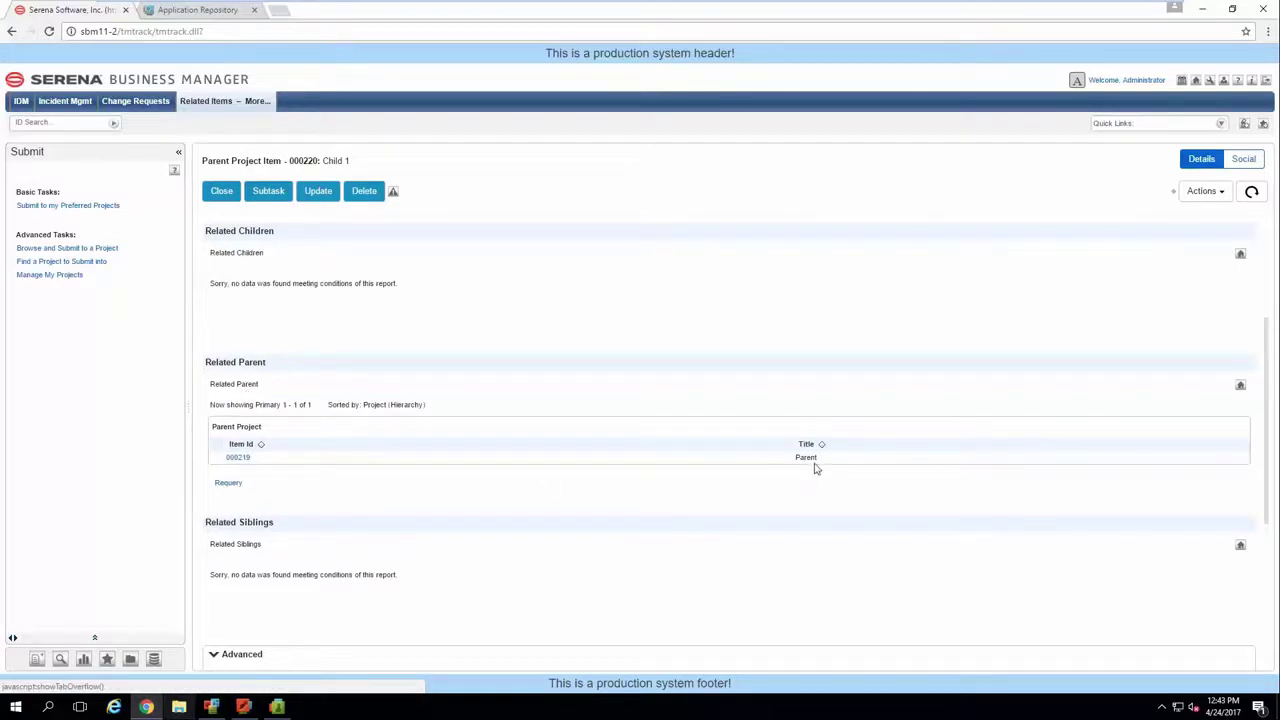
{"action": "scroll", "coordinate": [393, 423], "scroll_direction": "up", "scroll_amount": 1}
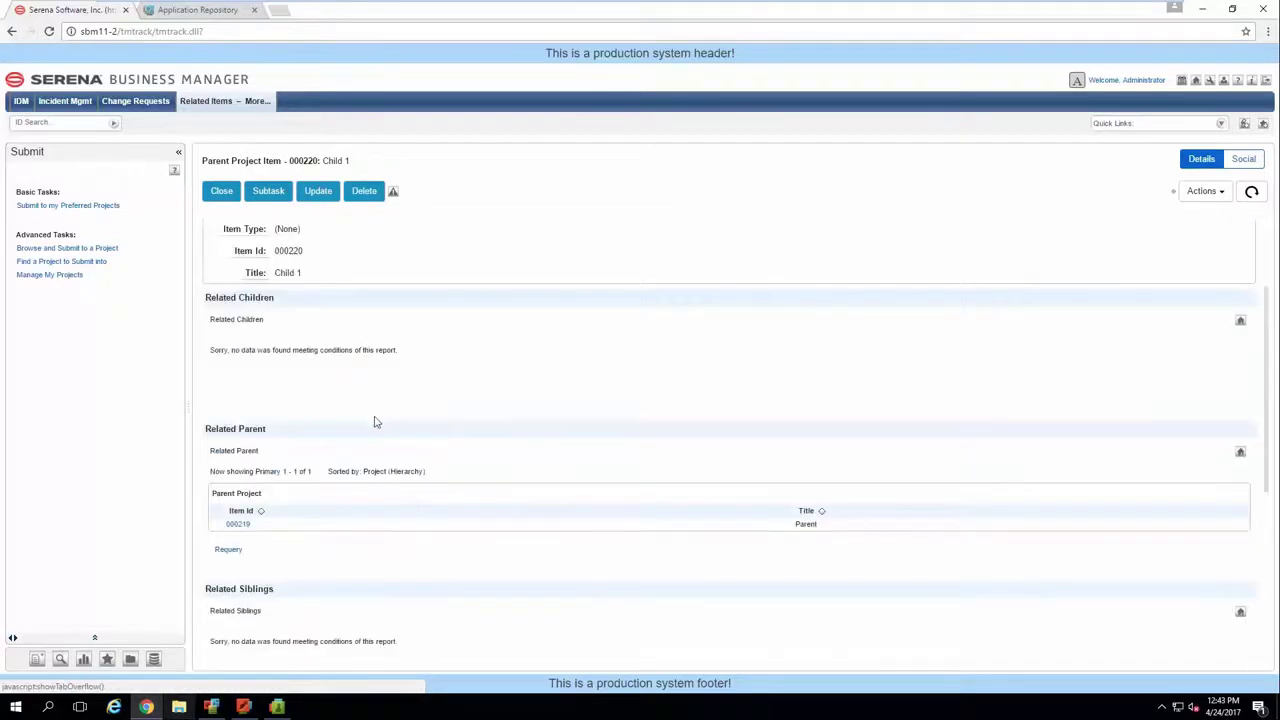
{"action": "scroll", "coordinate": [374, 422], "scroll_direction": "down", "scroll_amount": 1}
{"action": "left_click", "coordinate": [240, 458]}
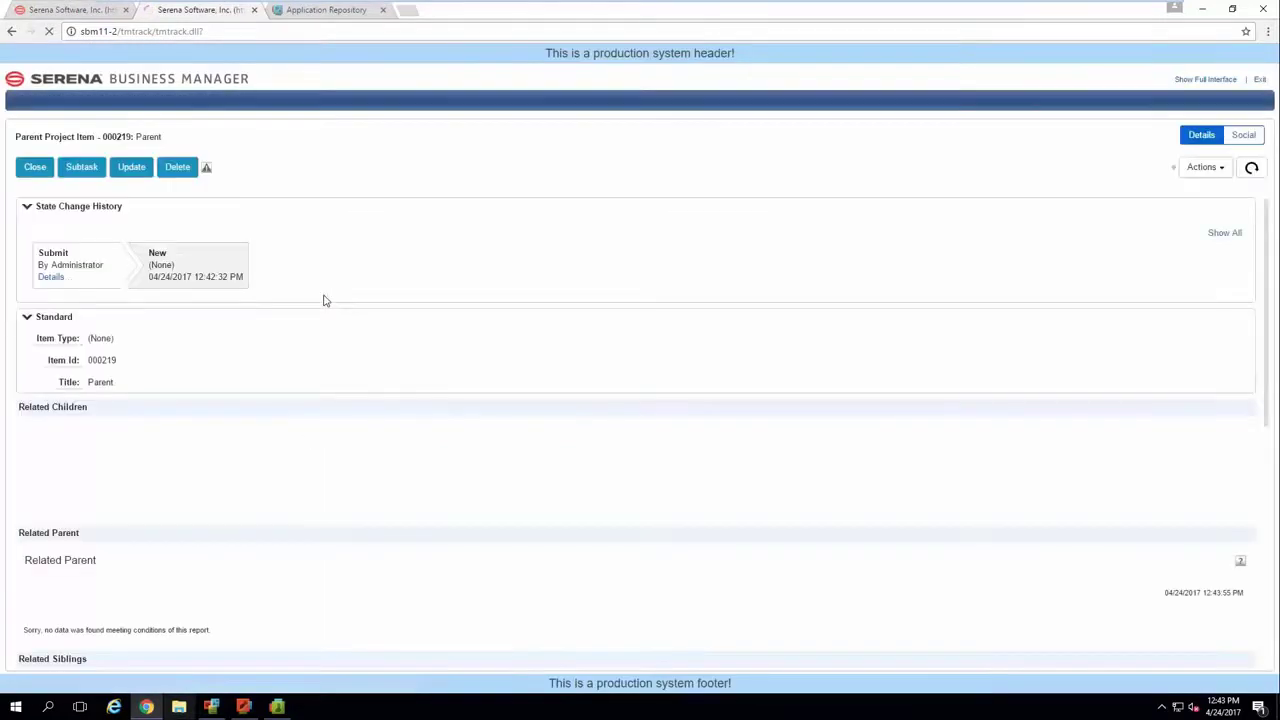
{"action": "scroll", "coordinate": [280, 326], "scroll_direction": "down", "scroll_amount": 1}
{"action": "scroll", "coordinate": [118, 395], "scroll_direction": "down", "scroll_amount": 1}
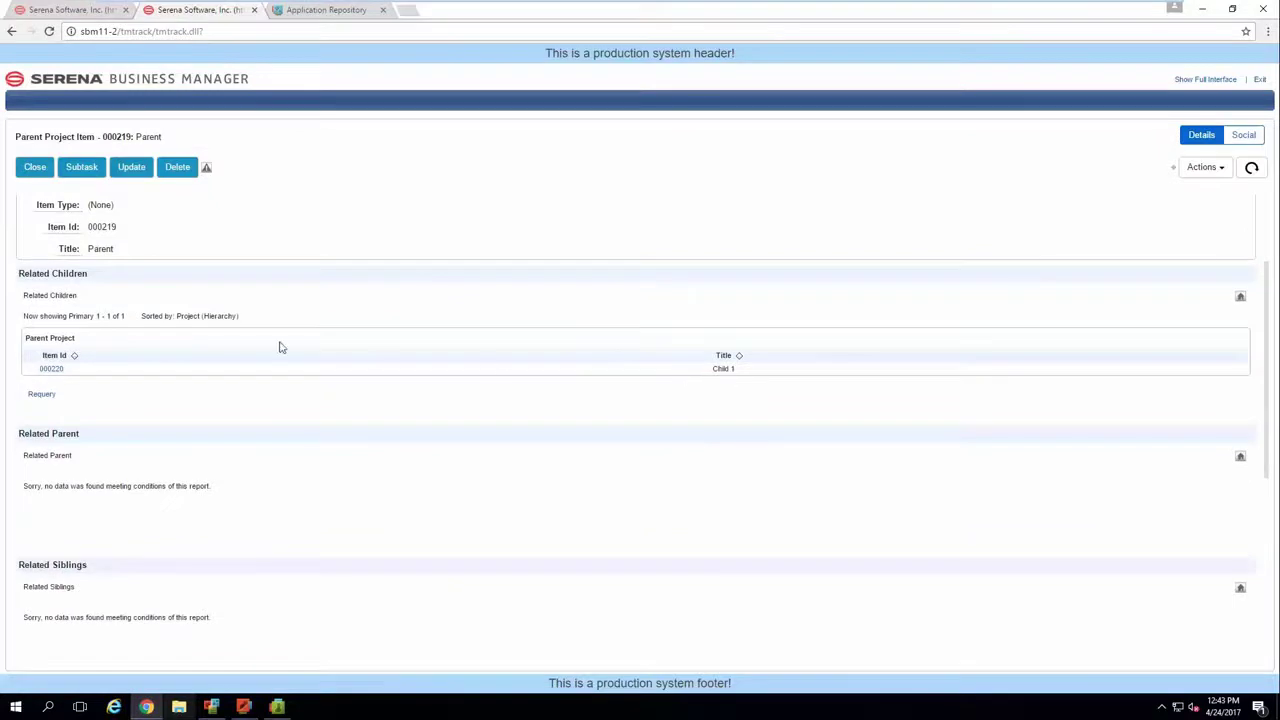
Create a second subtask of the Parent item titled Child 2.
{"action": "left_click", "coordinate": [83, 171]}
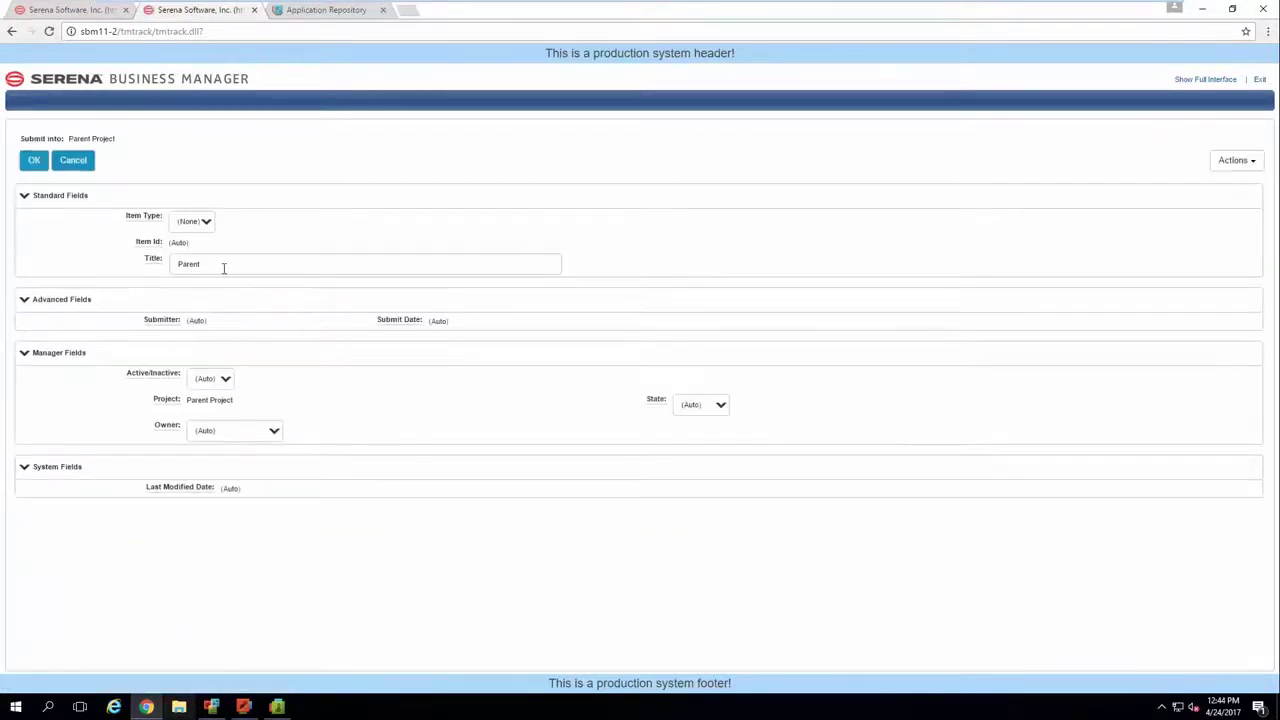
{"action": "left_click", "coordinate": [223, 266]}
{"action": "key", "text": "ctrl+a"}
{"action": "type", "text": "Child 2"}
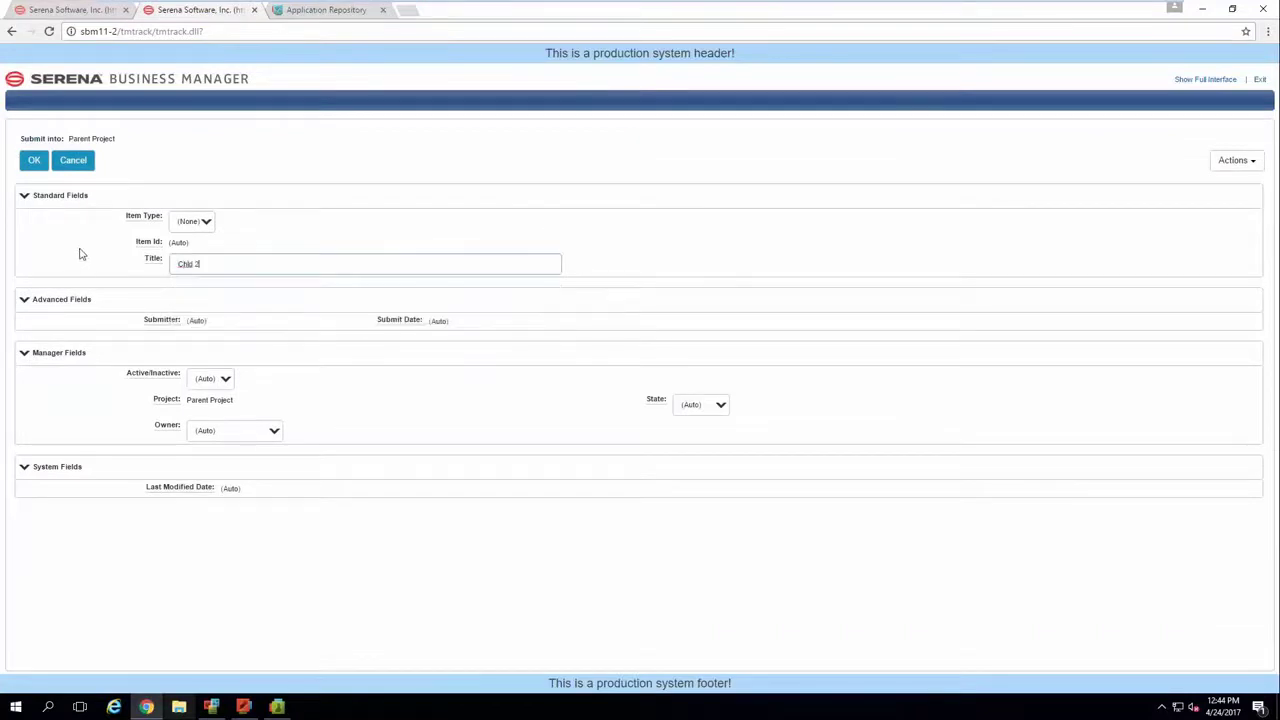
{"action": "key", "text": "BackSpace"}
{"action": "key", "text": "BackSpace"}
{"action": "key", "text": "BackSpace"}
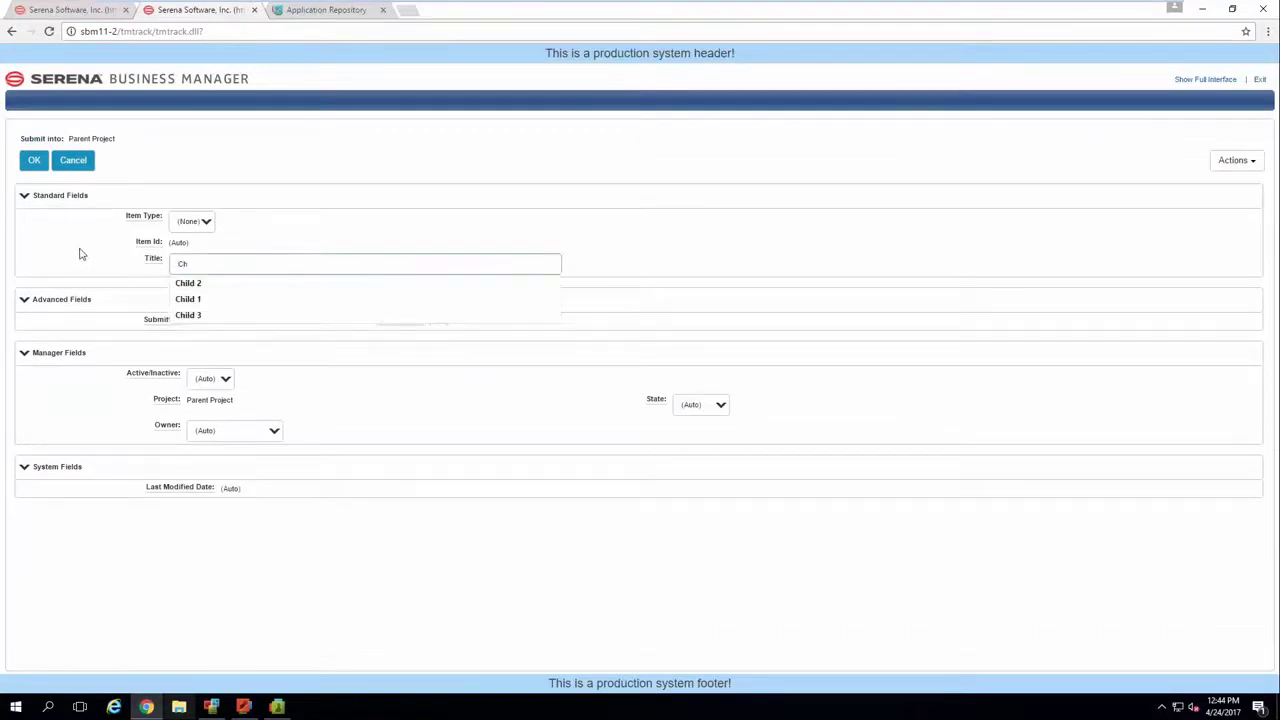
{"action": "type", "text": "ild 2"}
{"action": "left_click", "coordinate": [33, 168]}
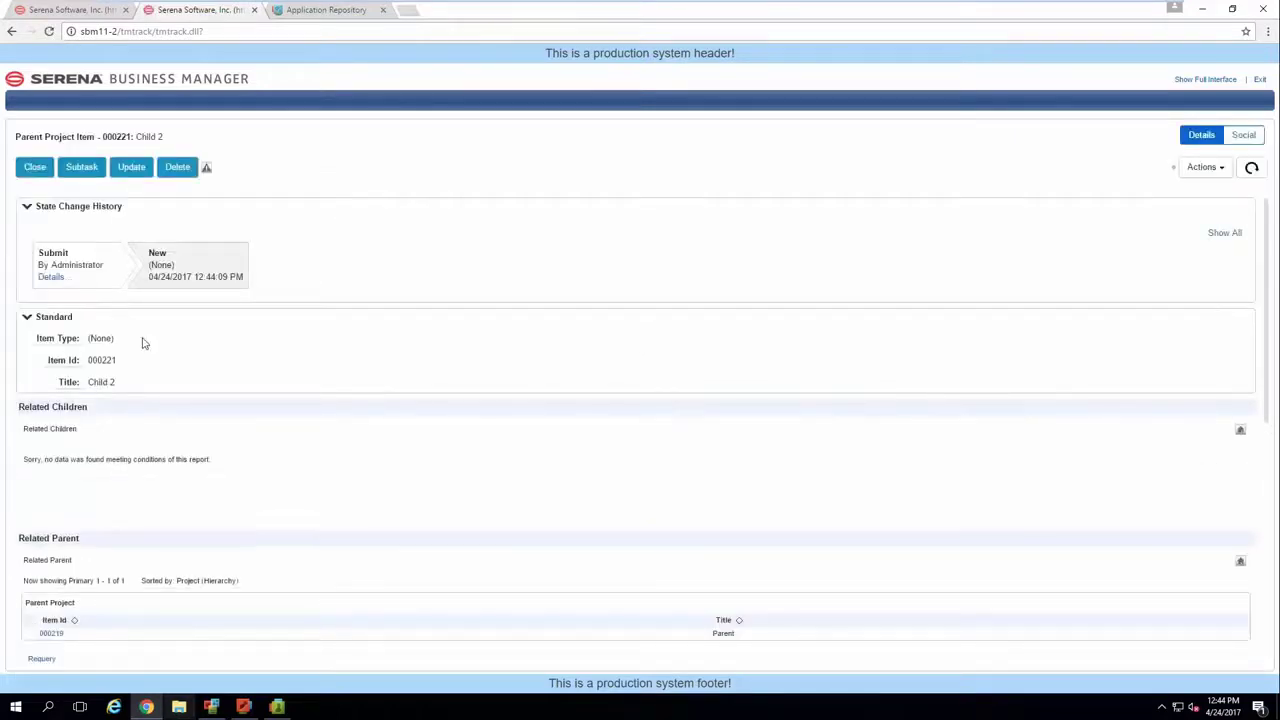
Examine the Related Parent and Related Siblings reports on Child 2 and open its sibling item.
{"action": "scroll", "coordinate": [157, 357], "scroll_direction": "down", "scroll_amount": 2}
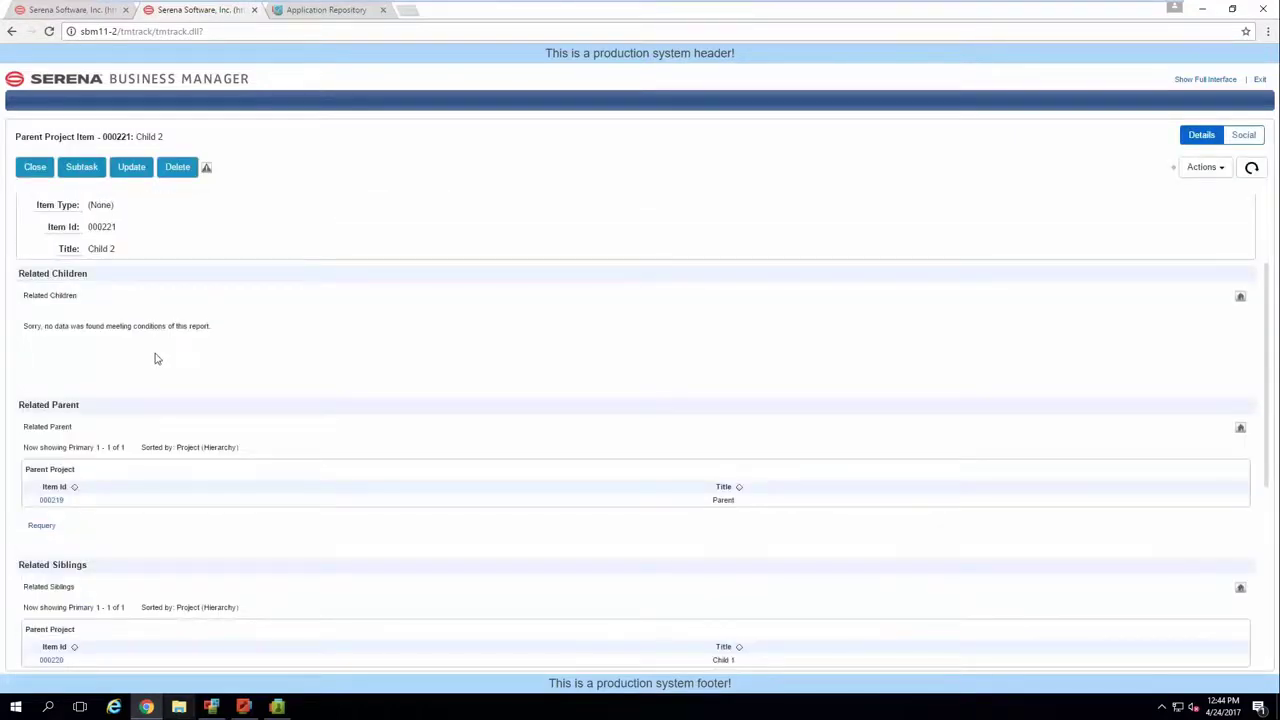
{"action": "scroll", "coordinate": [150, 348], "scroll_direction": "up", "scroll_amount": 1}
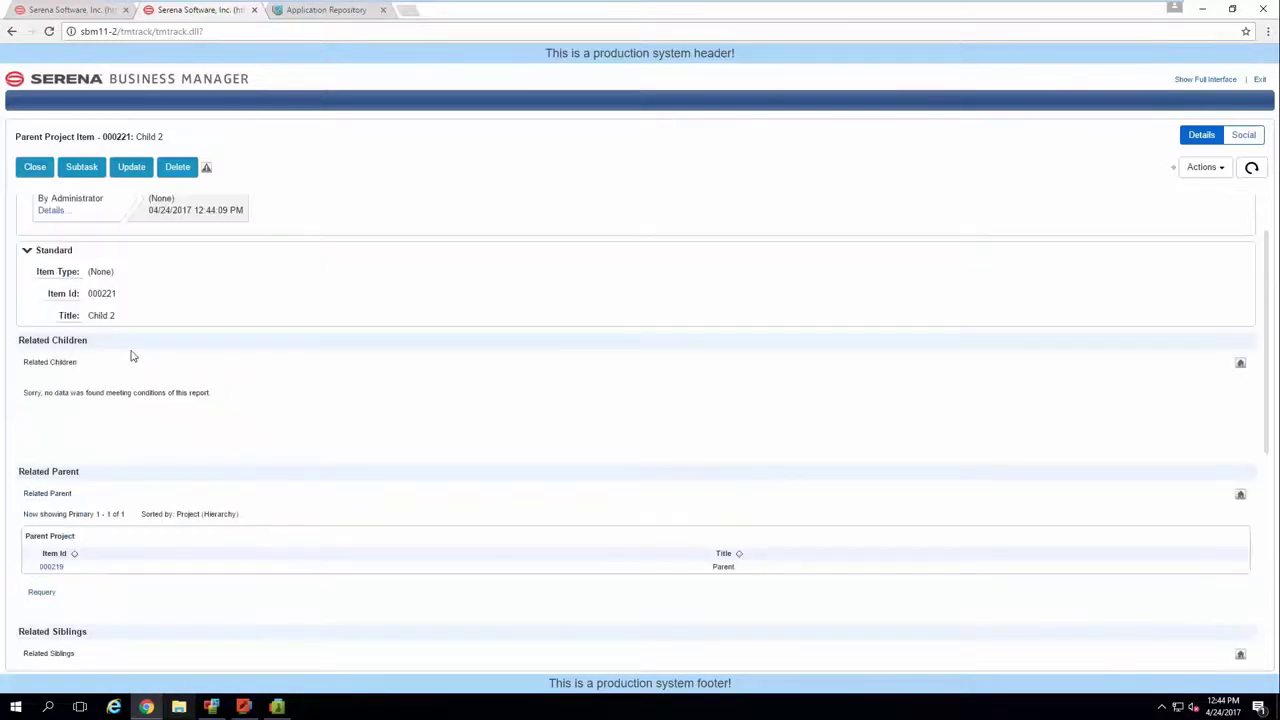
{"action": "scroll", "coordinate": [130, 358], "scroll_direction": "down", "scroll_amount": 3}
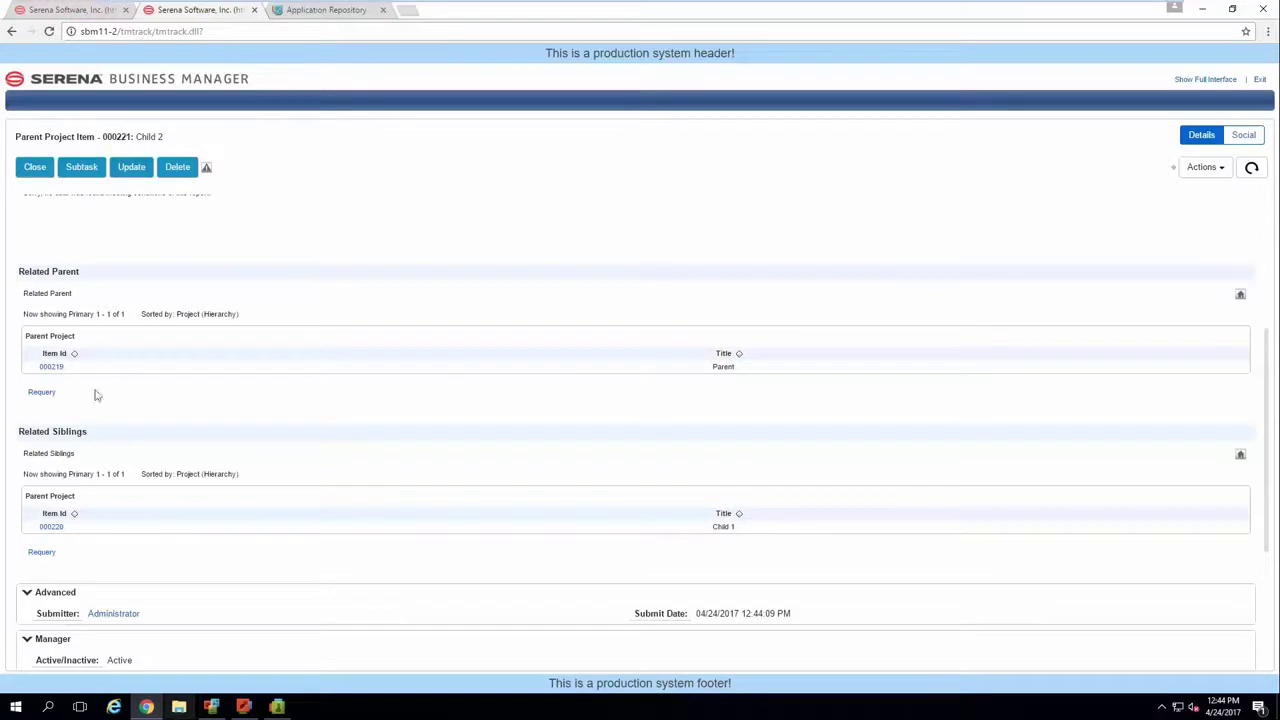
{"action": "left_click", "coordinate": [59, 535]}
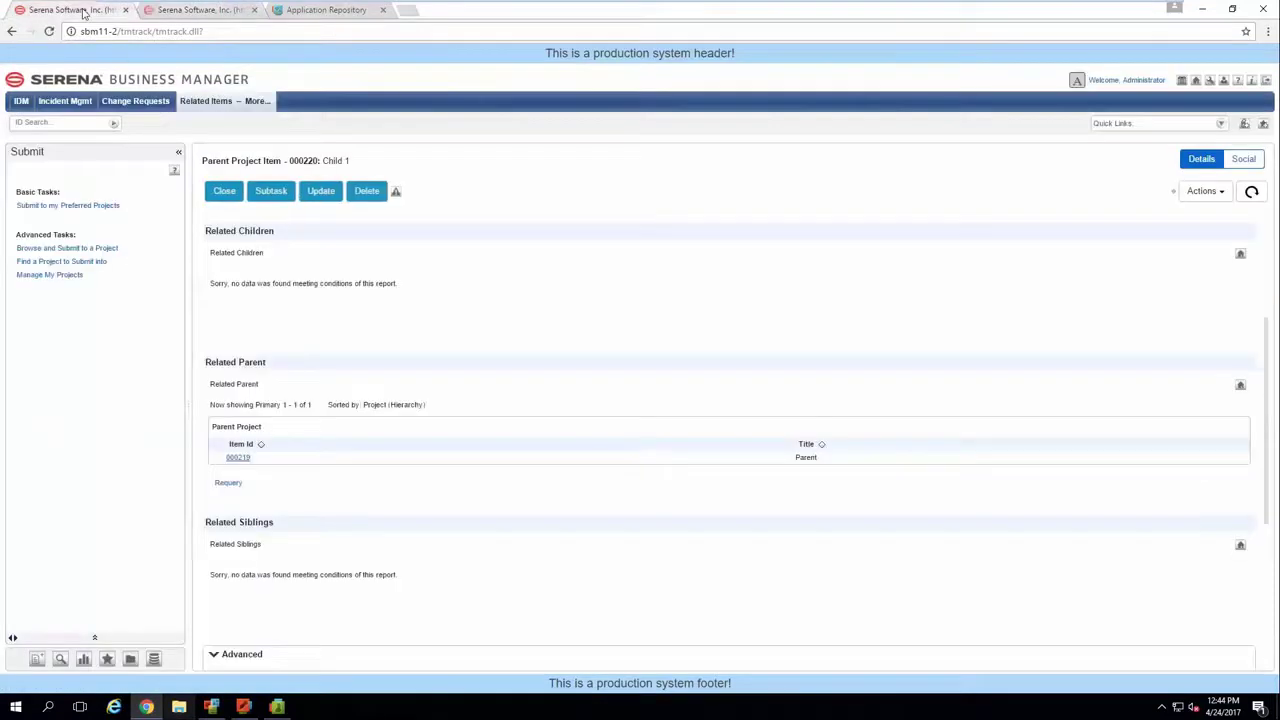
Open the parent item from Child 1's Related Parent report and examine the parent's related item reports.
{"action": "left_click", "coordinate": [237, 457]}
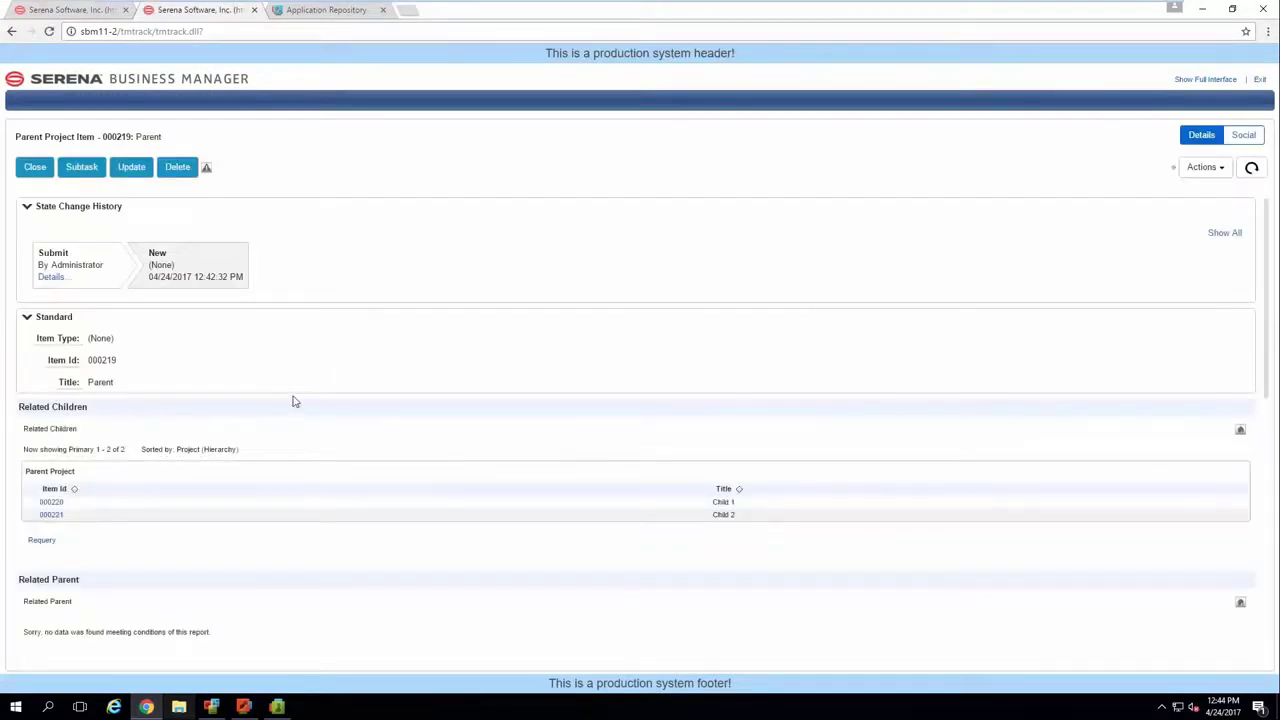
{"action": "scroll", "coordinate": [270, 398], "scroll_direction": "down", "scroll_amount": 2}
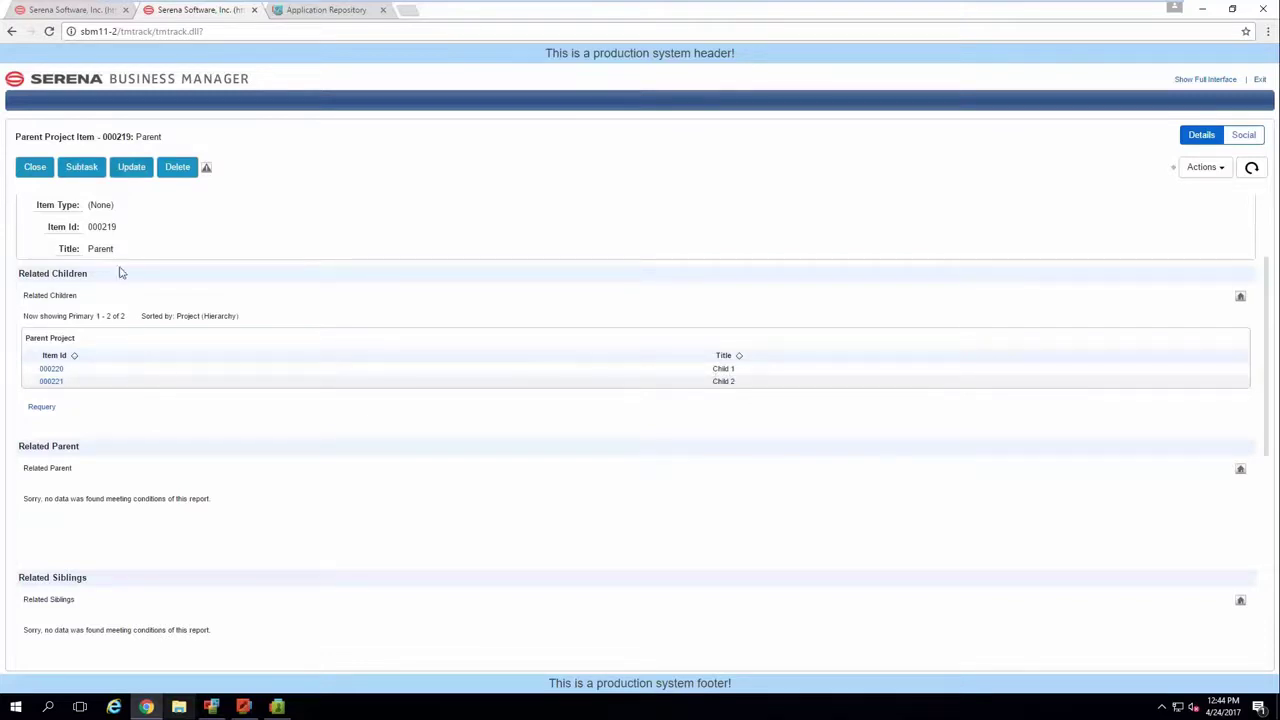
{"action": "scroll", "coordinate": [97, 295], "scroll_direction": "up", "scroll_amount": 2}
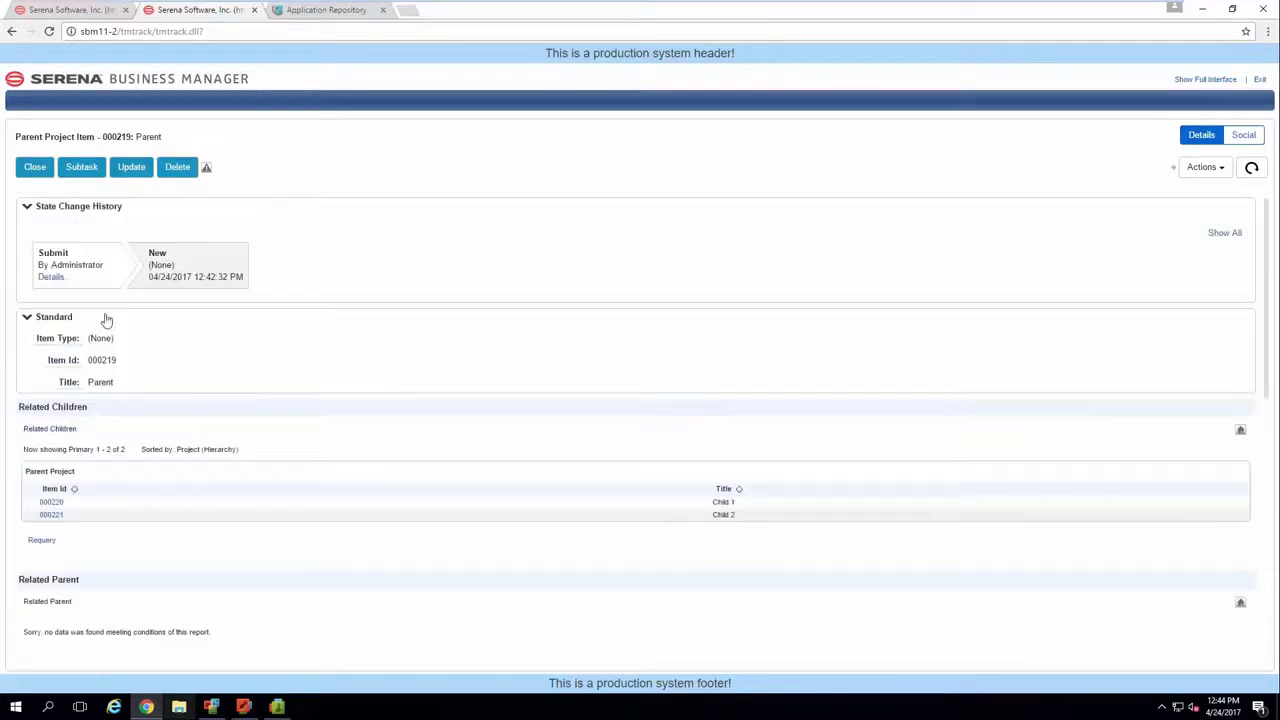